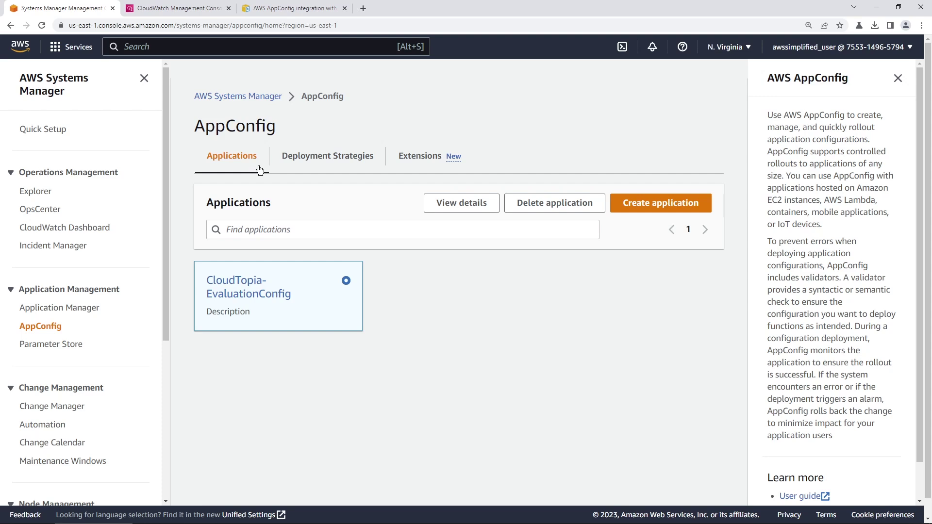
Start a new AppConfig application and name it MyApp
{"action": "left_click", "coordinate": [645, 212]}
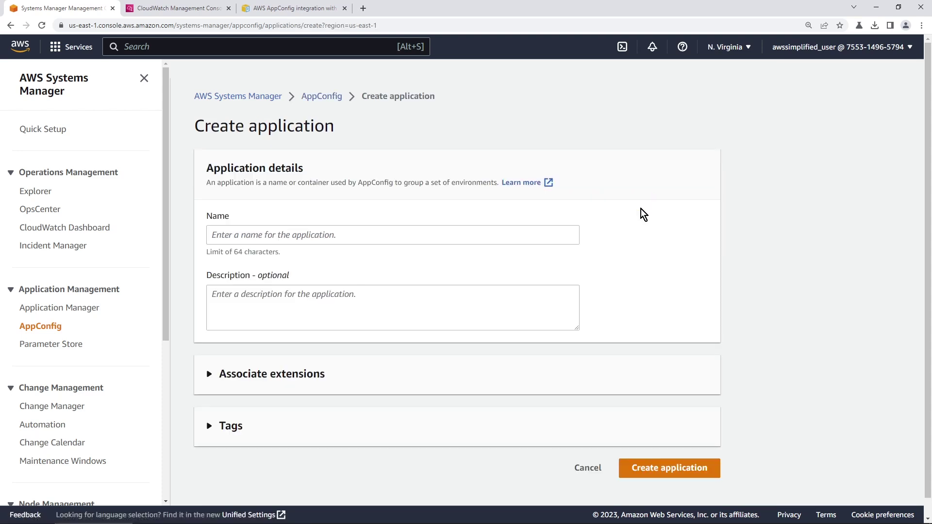
{"action": "left_click", "coordinate": [340, 234]}
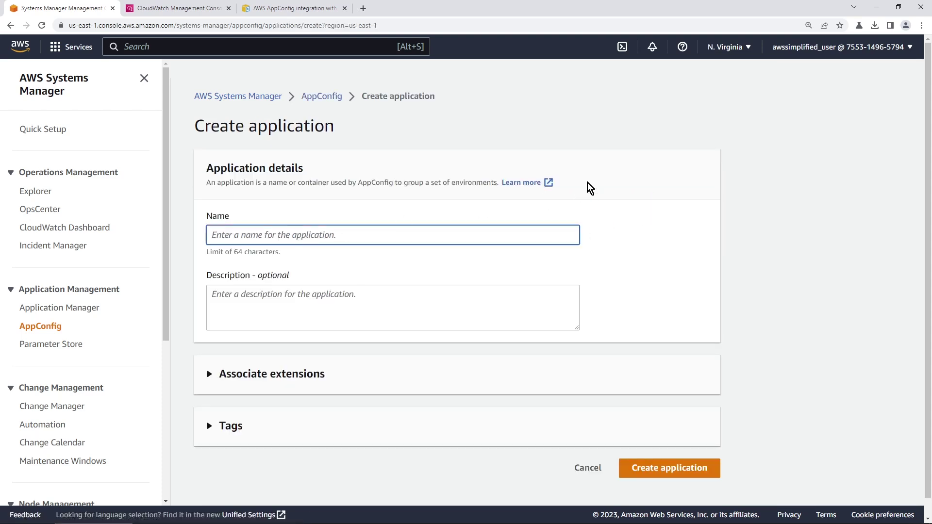
{"action": "type", "text": "MyApp"}
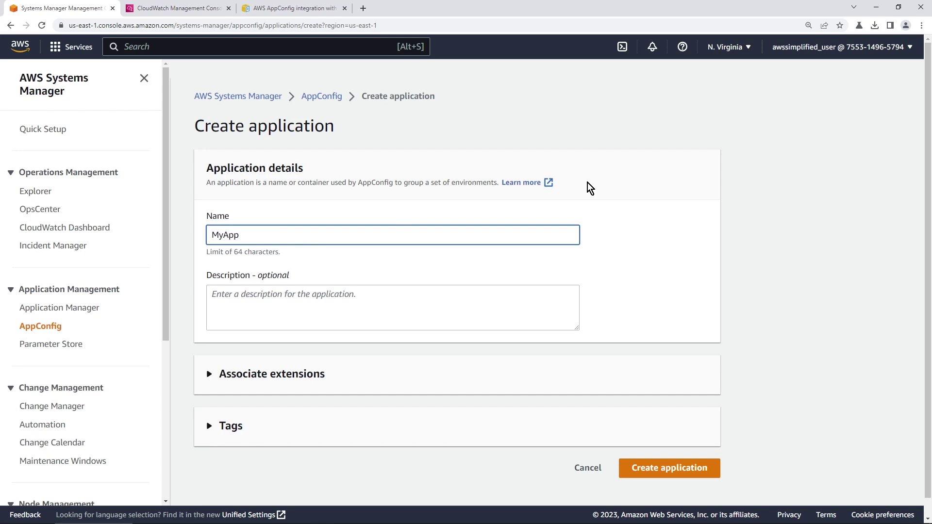
Remove the empty extension association after viewing the available extensions, and create the MyApp application
{"action": "scroll", "coordinate": [586, 183], "scroll_direction": "down", "scroll_amount": 1}
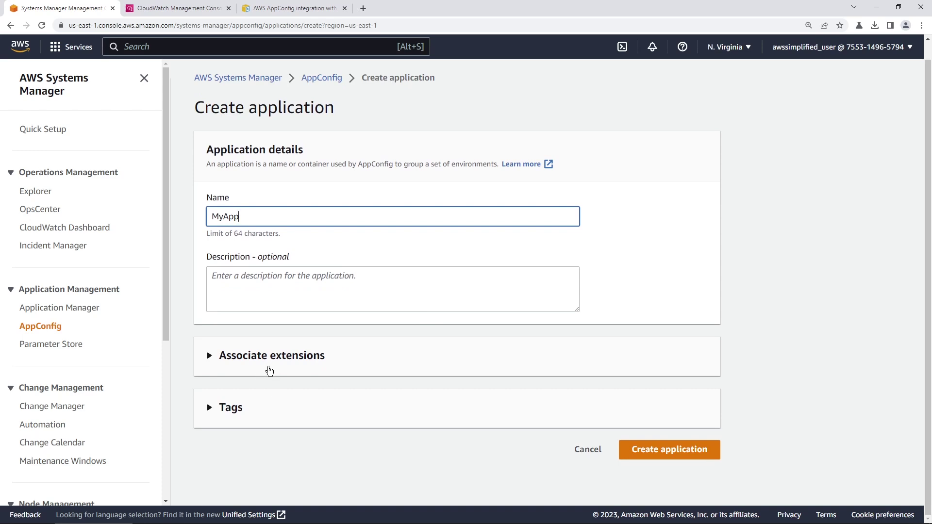
{"action": "left_click", "coordinate": [270, 371]}
{"action": "scroll", "coordinate": [315, 421], "scroll_direction": "down", "scroll_amount": 2}
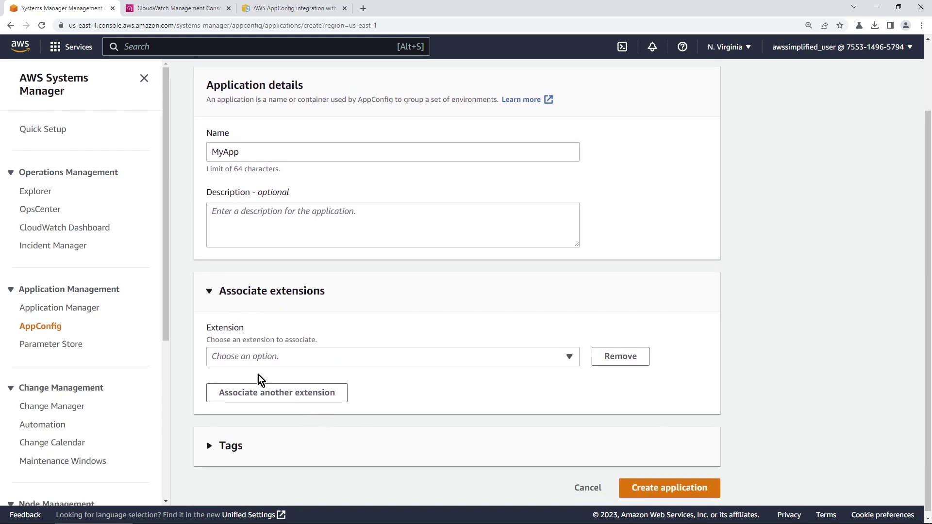
{"action": "left_click", "coordinate": [303, 357]}
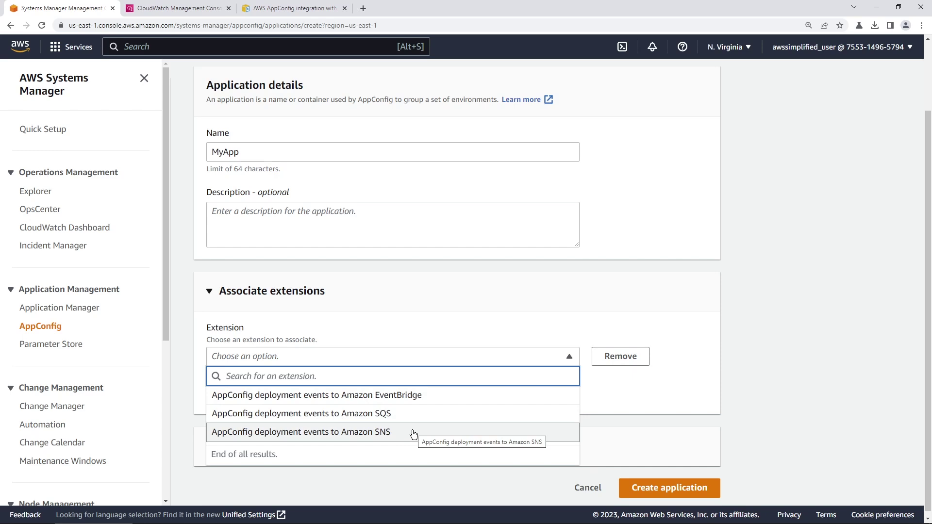
{"action": "left_click", "coordinate": [744, 397]}
{"action": "left_click", "coordinate": [619, 356]}
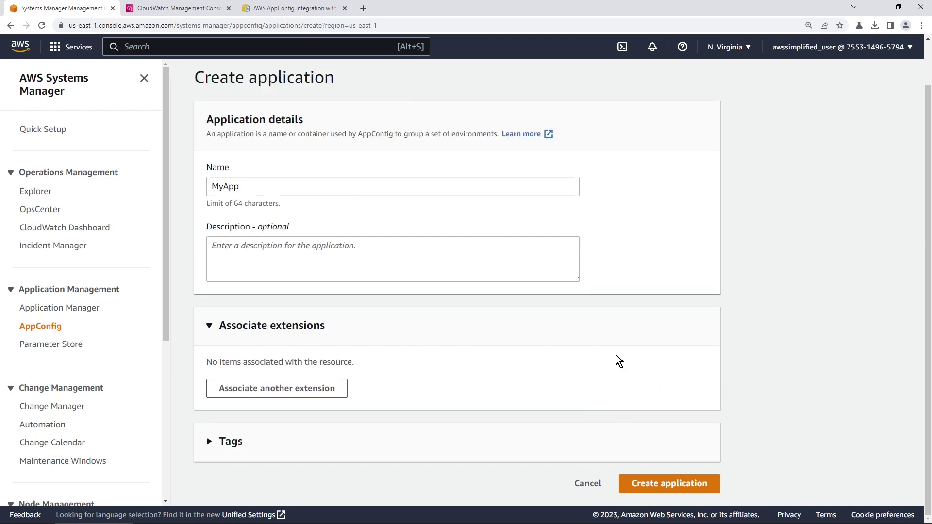
{"action": "left_click", "coordinate": [669, 493]}
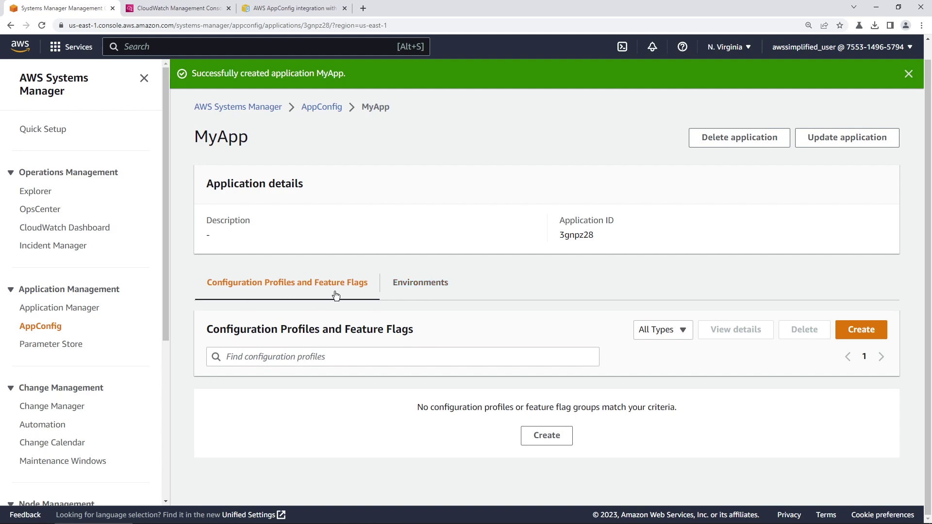
Start a new environment in MyApp and name it Beta
{"action": "left_click", "coordinate": [422, 286]}
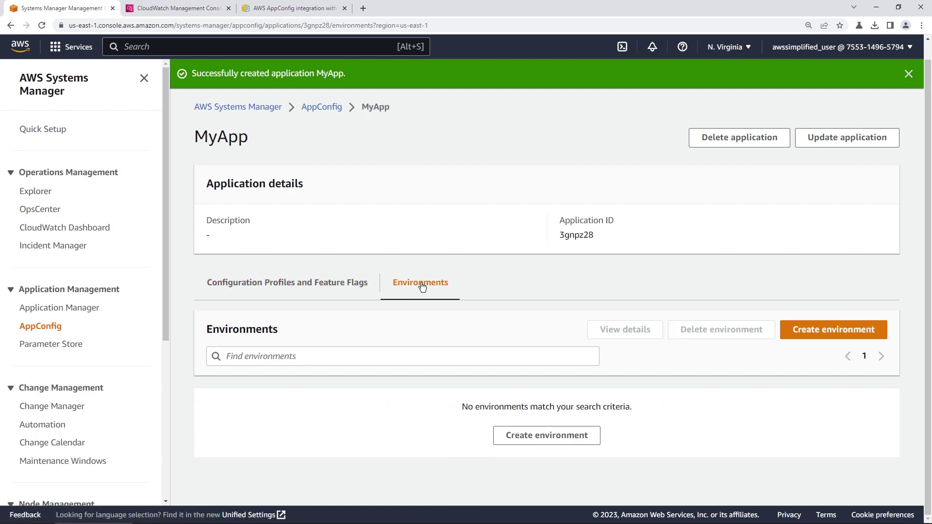
{"action": "left_click", "coordinate": [807, 334]}
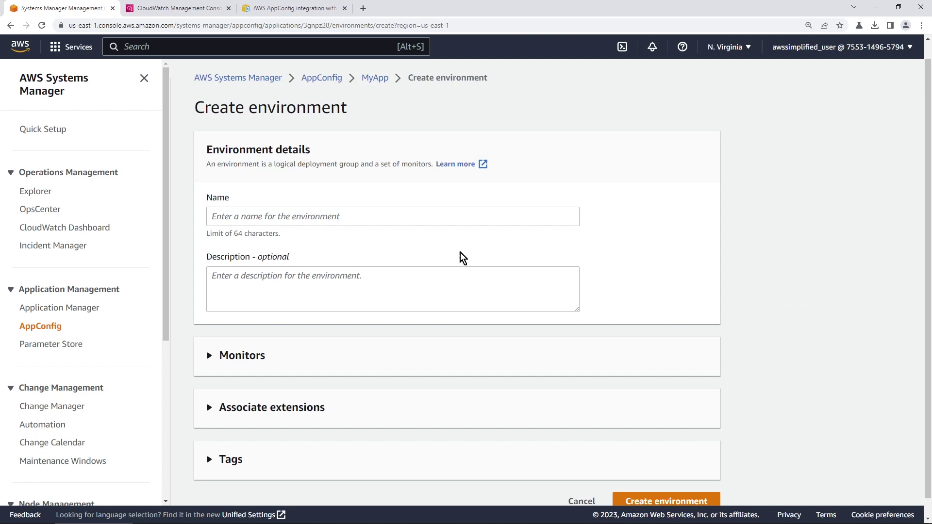
{"action": "left_click", "coordinate": [325, 221]}
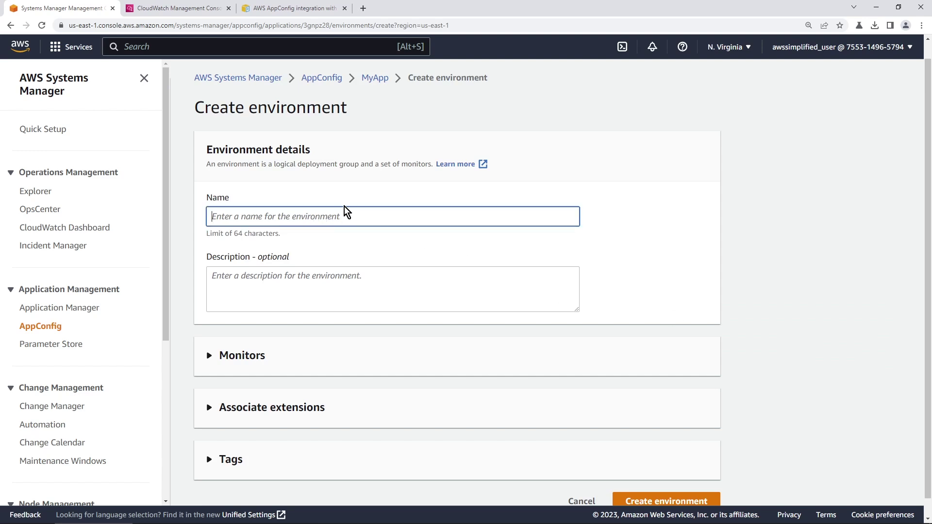
{"action": "type", "text": "Beta"}
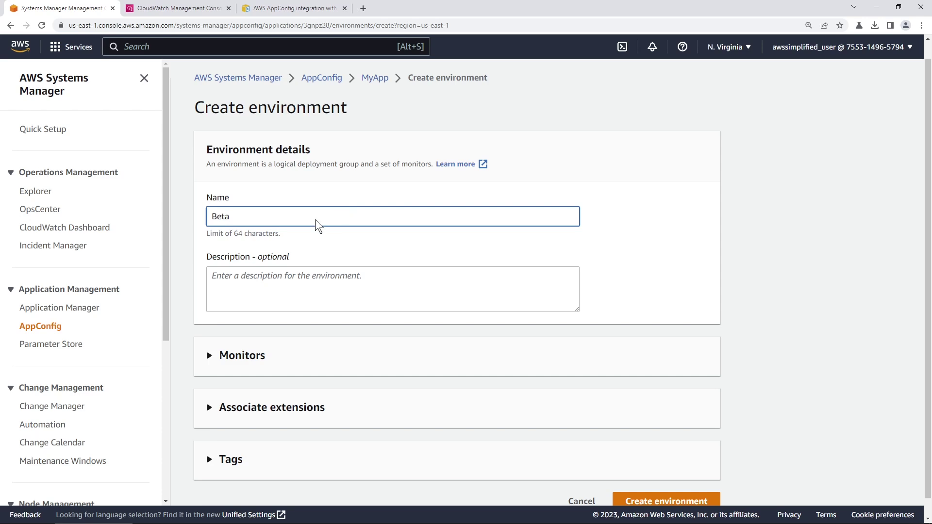
Examine the optional monitor and extension settings of the new environment without changing them
{"action": "scroll", "coordinate": [321, 226], "scroll_direction": "down", "scroll_amount": 1}
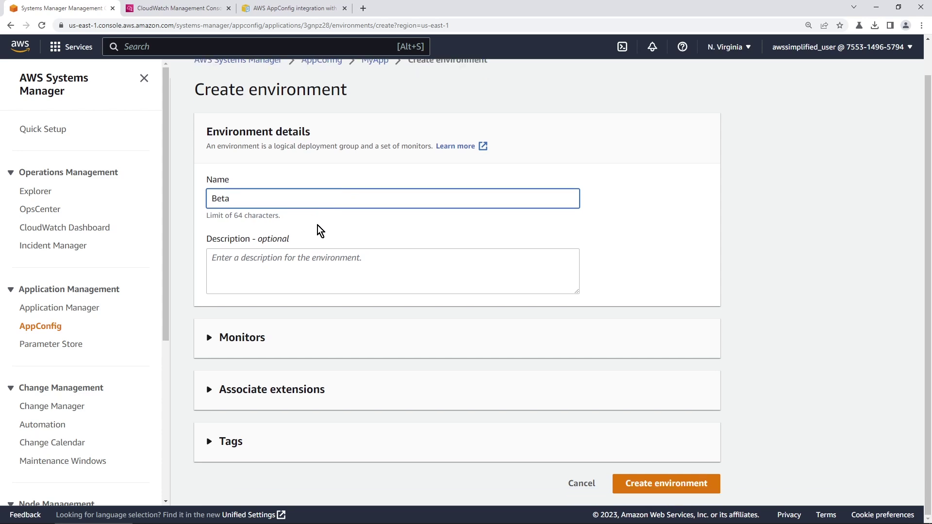
{"action": "left_click", "coordinate": [262, 352]}
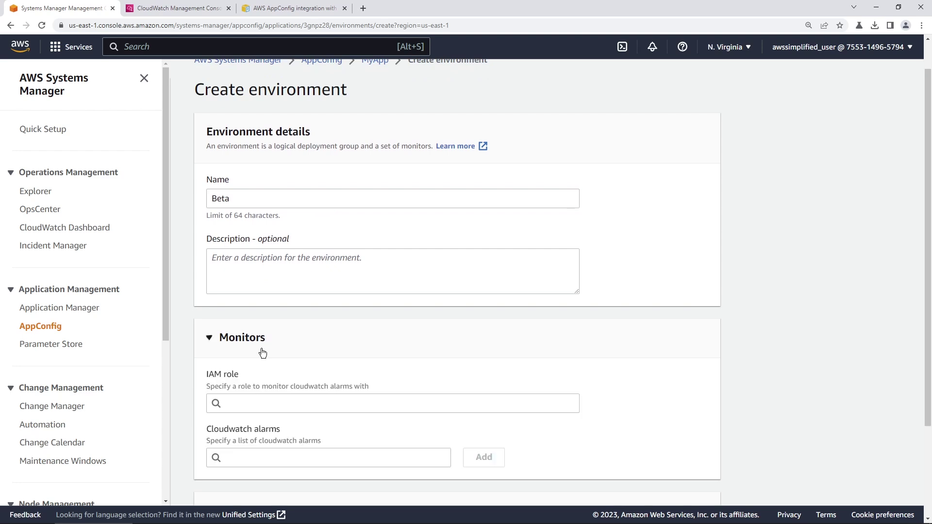
{"action": "scroll", "coordinate": [264, 353], "scroll_direction": "down", "scroll_amount": 1}
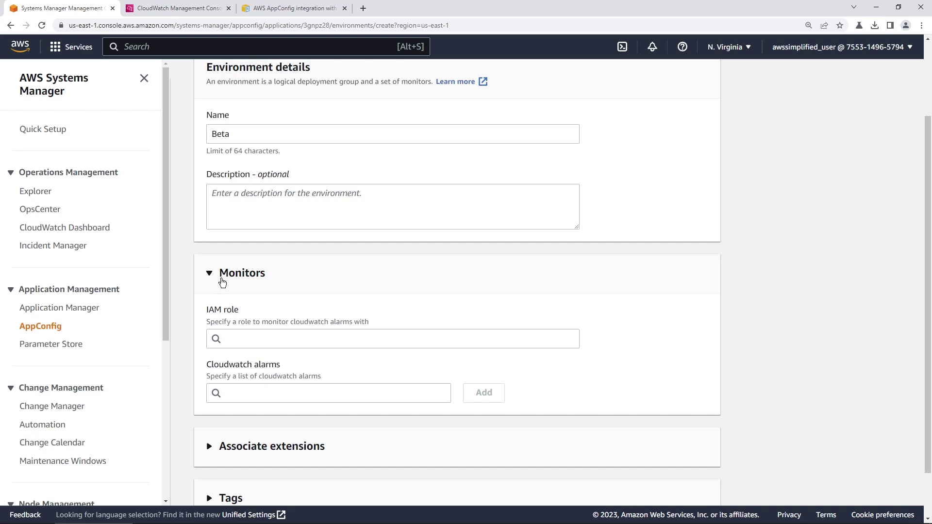
{"action": "left_click", "coordinate": [220, 278]}
{"action": "left_click", "coordinate": [229, 391]}
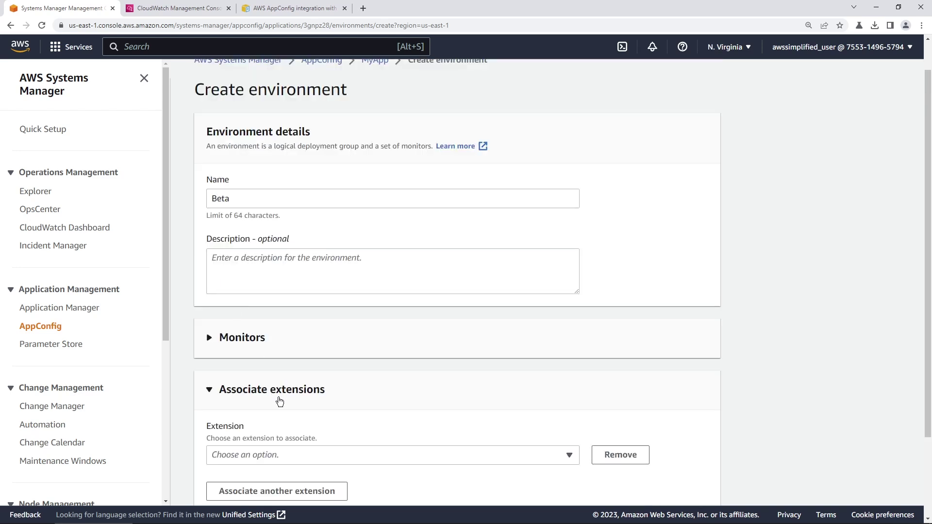
{"action": "left_click", "coordinate": [300, 397]}
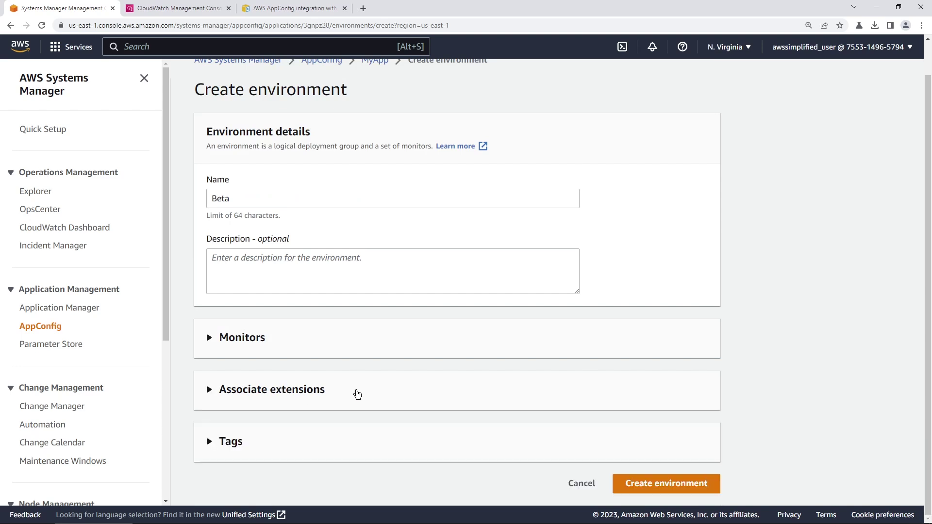
Create the Beta environment and go to MyApp's configuration profiles and feature flags
{"action": "left_click", "coordinate": [664, 489]}
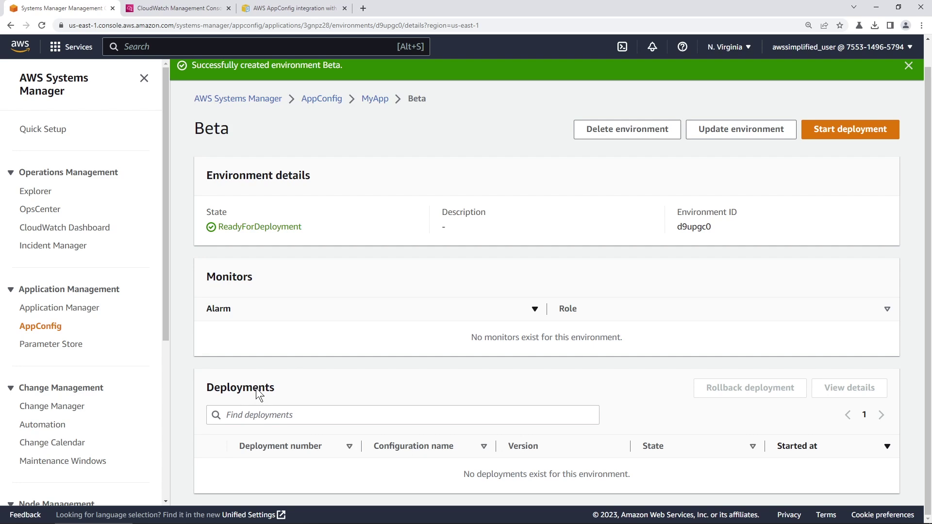
{"action": "left_click", "coordinate": [371, 100]}
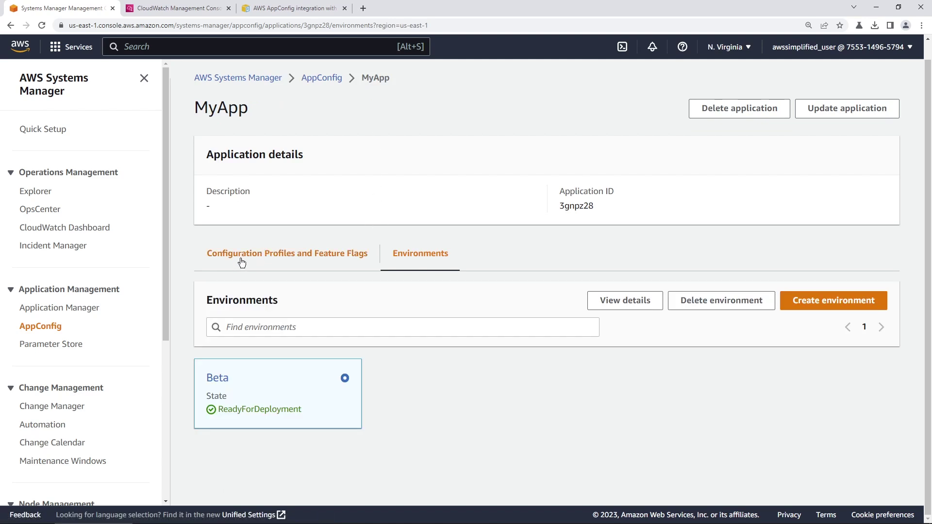
{"action": "left_click", "coordinate": [290, 258]}
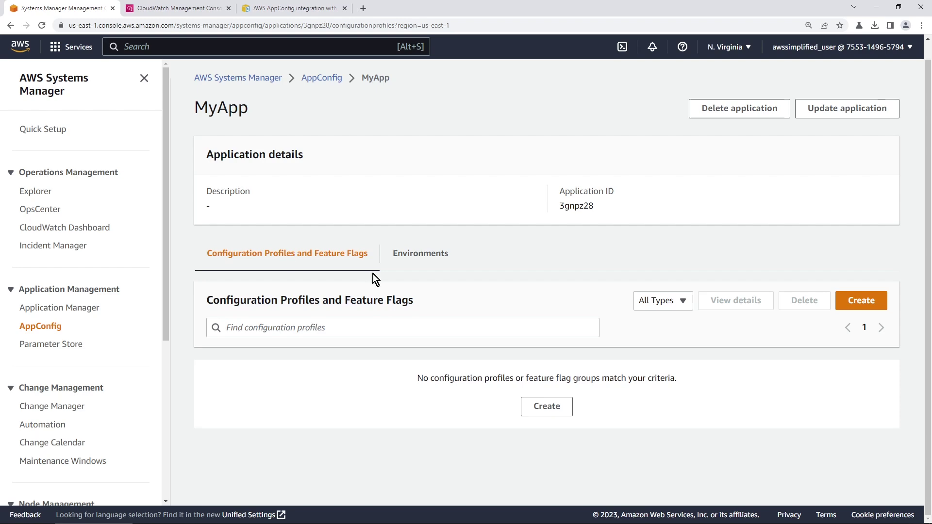
Start a Freeform Configuration profile for MyApp and name it CustomerIds-AllowList
{"action": "left_click", "coordinate": [857, 306]}
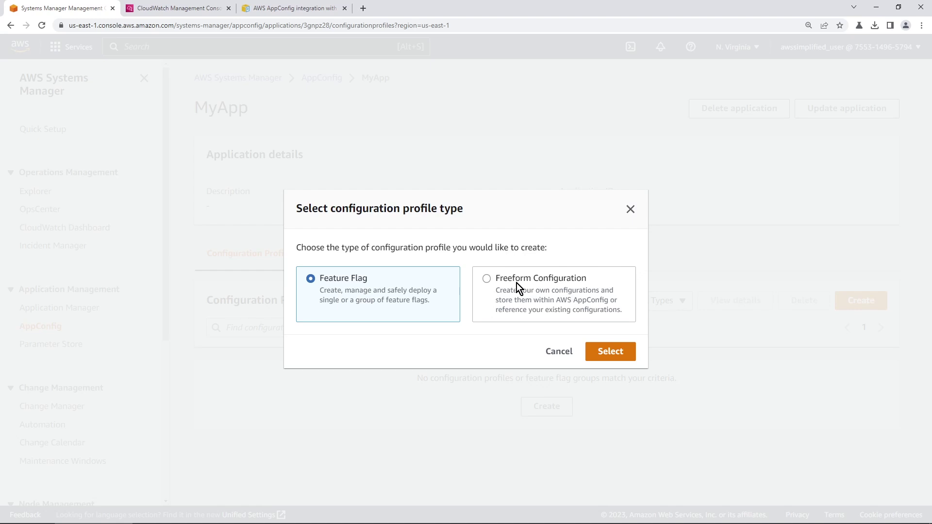
{"action": "left_click", "coordinate": [488, 279]}
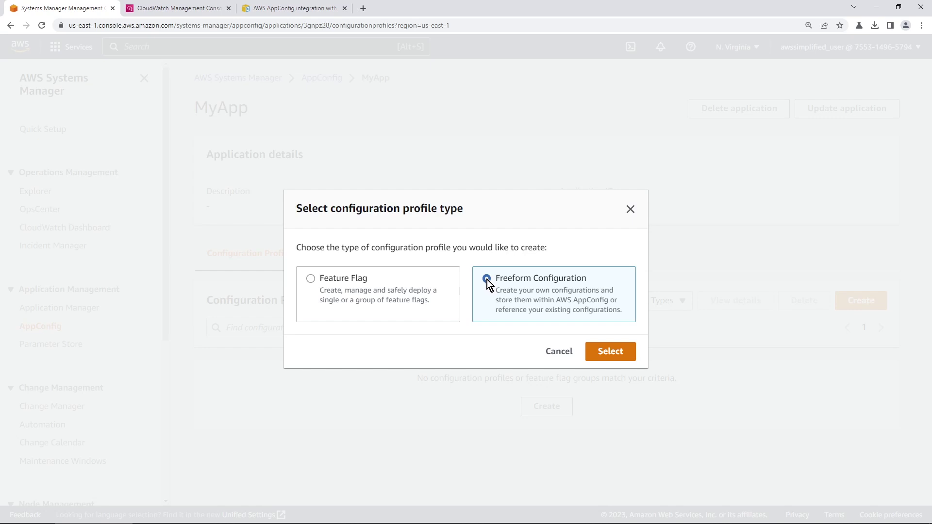
{"action": "left_click", "coordinate": [616, 354]}
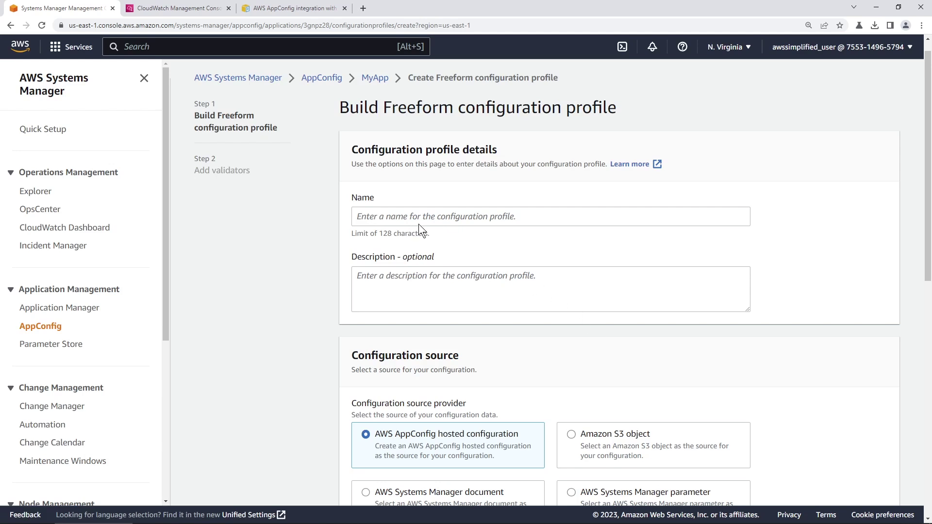
{"action": "left_click", "coordinate": [429, 217]}
{"action": "type", "text": "Cu"}
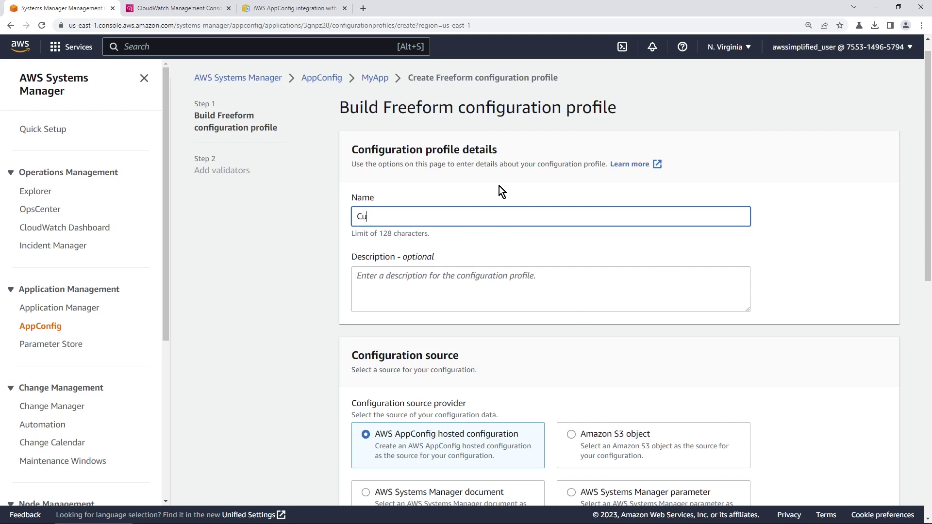
{"action": "type", "text": "stomerIds-AllowList"}
Preview the S3 object, Systems Manager document, CodePipeline and Systems Manager parameter sources, and reselect AWS AppConfig hosted configuration
{"action": "scroll", "coordinate": [499, 187], "scroll_direction": "down", "scroll_amount": 3}
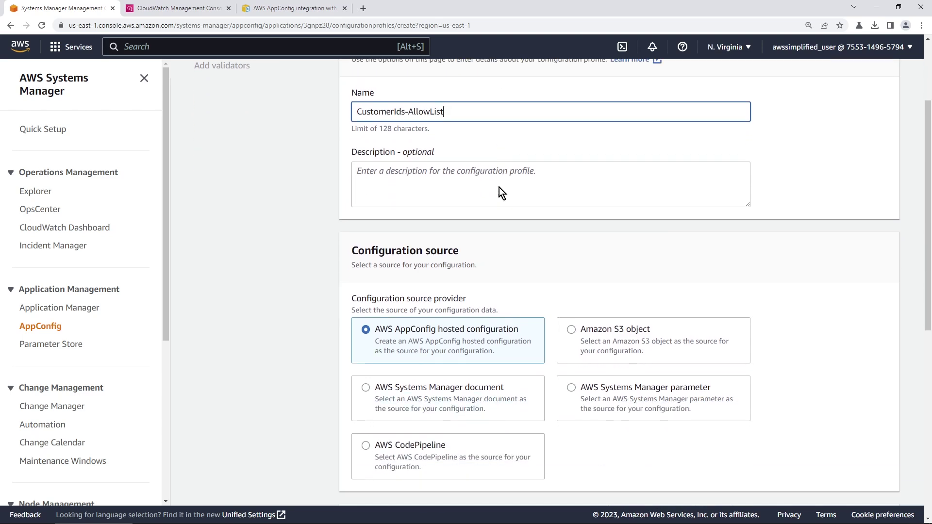
{"action": "scroll", "coordinate": [498, 187], "scroll_direction": "down", "scroll_amount": 1}
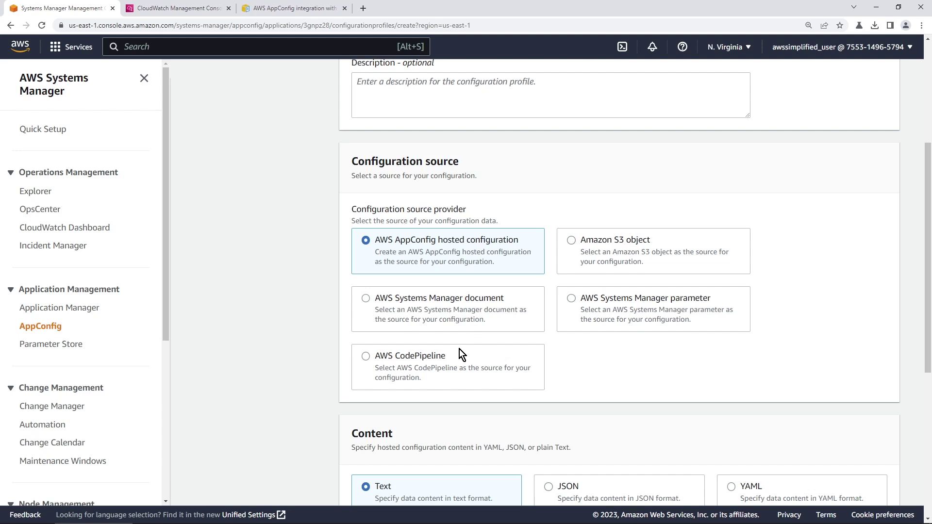
{"action": "left_click", "coordinate": [575, 243]}
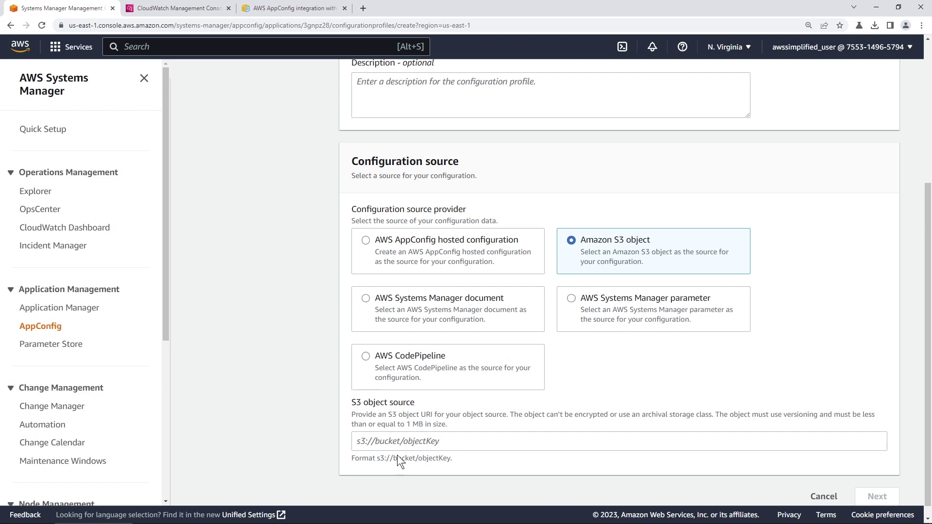
{"action": "left_click", "coordinate": [444, 316]}
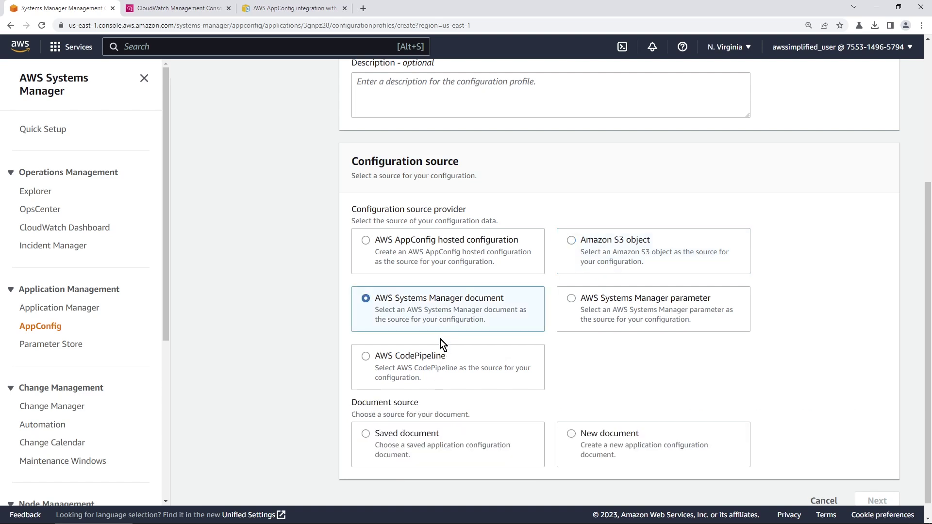
{"action": "left_click", "coordinate": [439, 367]}
{"action": "left_click", "coordinate": [606, 362]}
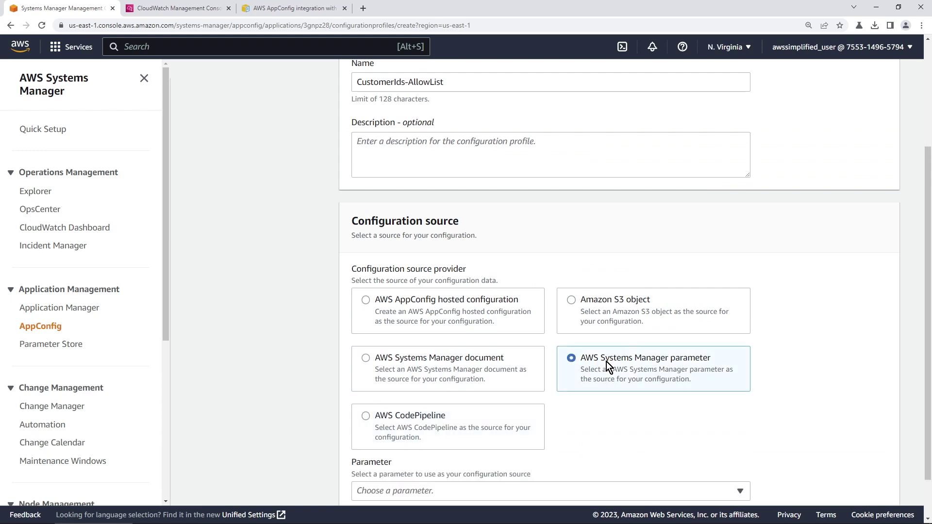
{"action": "scroll", "coordinate": [593, 367], "scroll_direction": "down", "scroll_amount": 1}
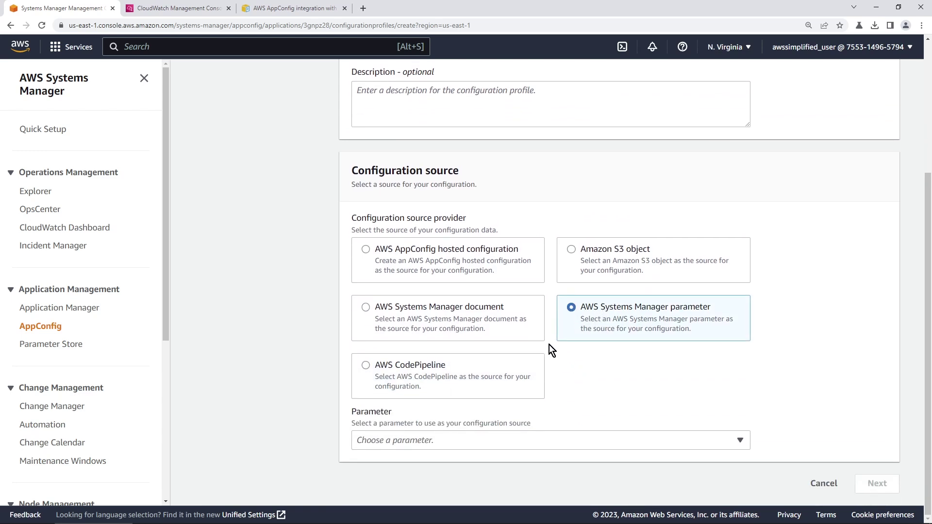
{"action": "left_click", "coordinate": [420, 259]}
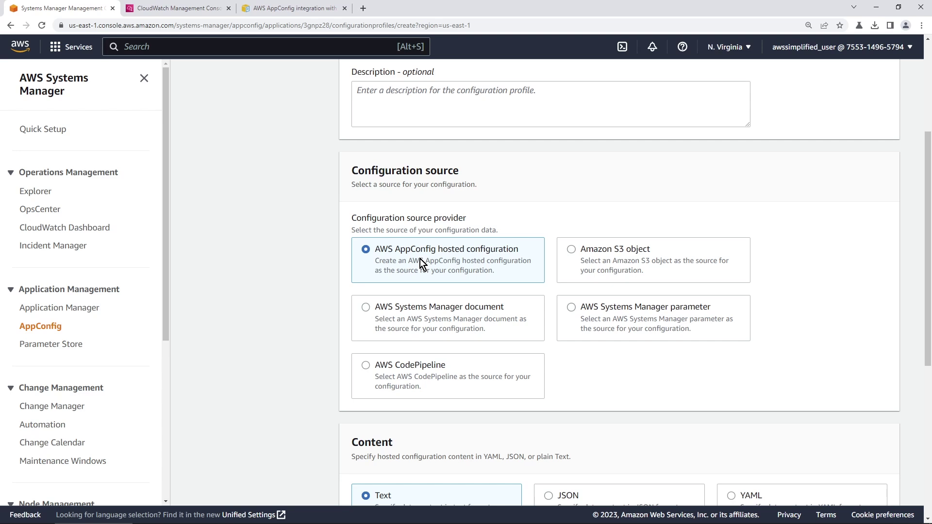
Enter a JSON object as the hosted Text content, with "customerIds" set to ["1", "2", "3"]
{"action": "scroll", "coordinate": [388, 261], "scroll_direction": "down", "scroll_amount": 4}
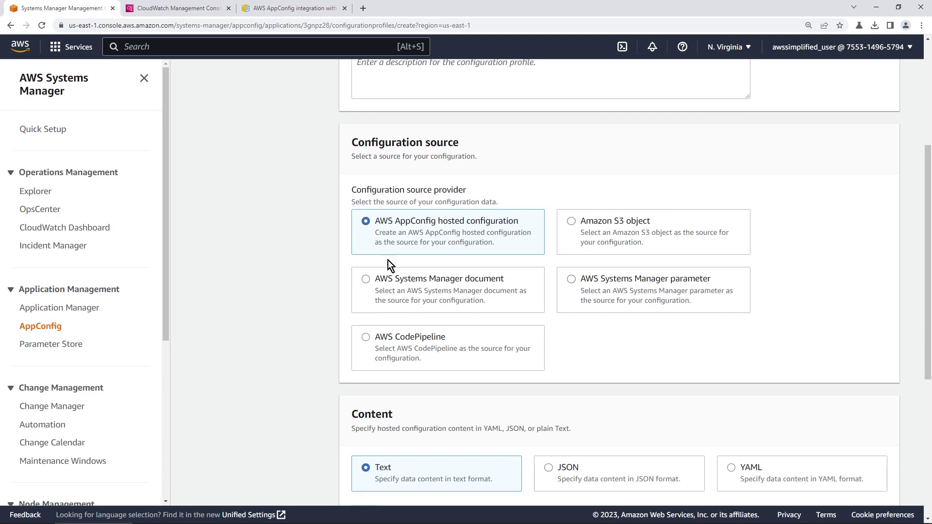
{"action": "scroll", "coordinate": [389, 261], "scroll_direction": "down", "scroll_amount": 1}
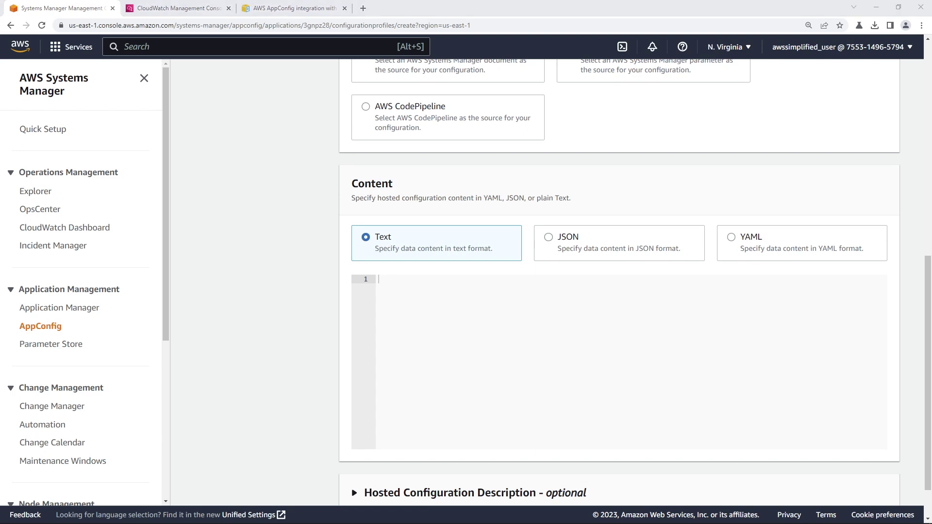
{"action": "left_click", "coordinate": [513, 362]}
{"action": "type", "text": "{   \"customerIds\": [\"1\", \"2\", \"3\"] }"}
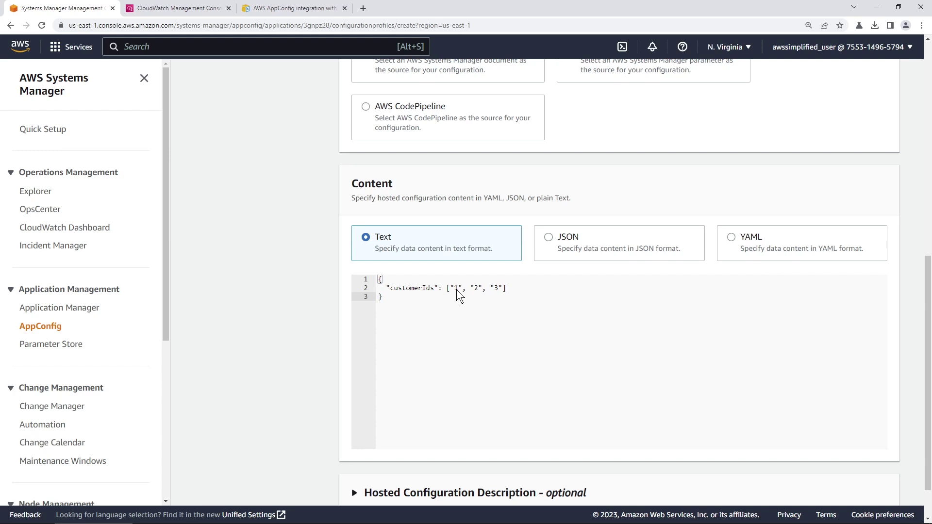
{"action": "scroll", "coordinate": [459, 295], "scroll_direction": "down", "scroll_amount": 1}
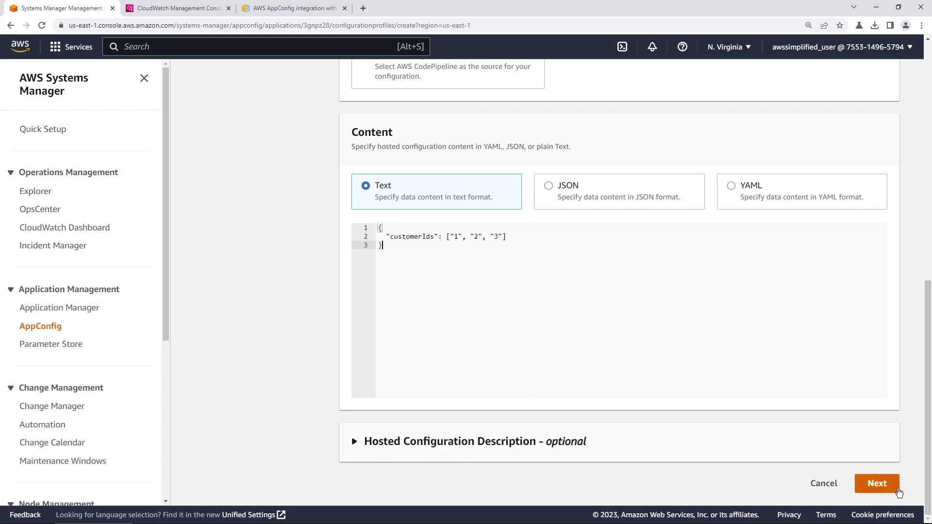
Add a draft-04 JSON Schema validator requiring customerIds as an array, with minProperties 1 and description "My Config", and create the configuration profile
{"action": "left_click", "coordinate": [890, 489]}
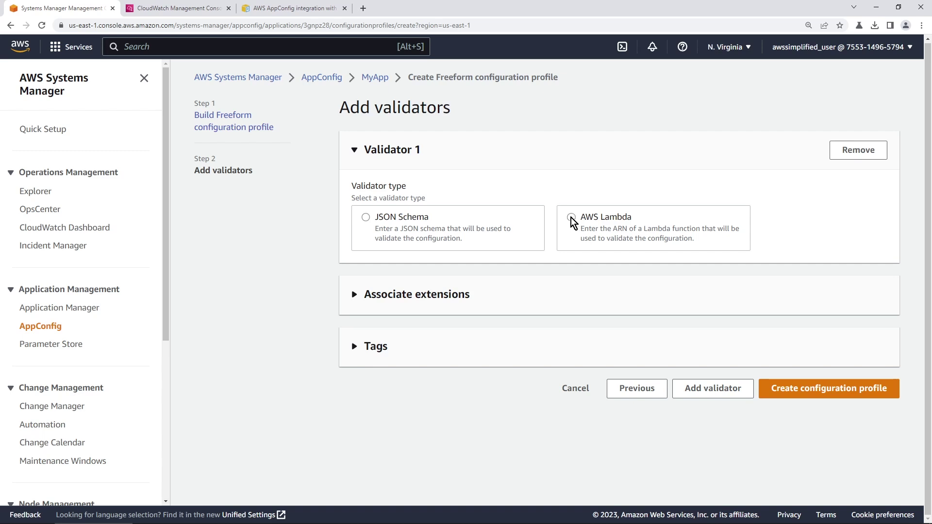
{"action": "left_click", "coordinate": [394, 229]}
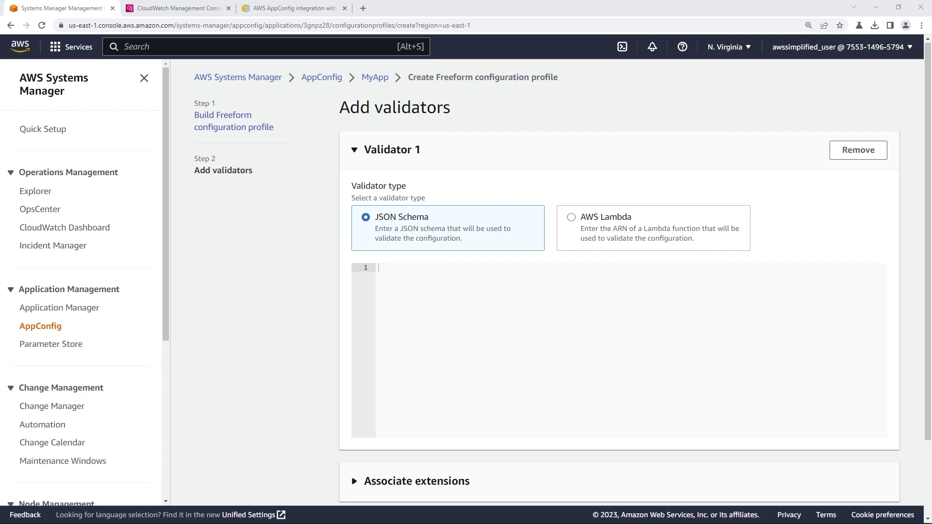
{"action": "type", "text": "{   \"$schema\": \"http://json-schema.org/draft-04/schema#\",   \"description\": \"My Config\",   \"type\": \"object\",   \"properties\": {     \"customerIds\": {       \"type\": \"array\"     }   },   \"minProperties\": 1,   \"required\": [     \"customerIds\"   ] }"}
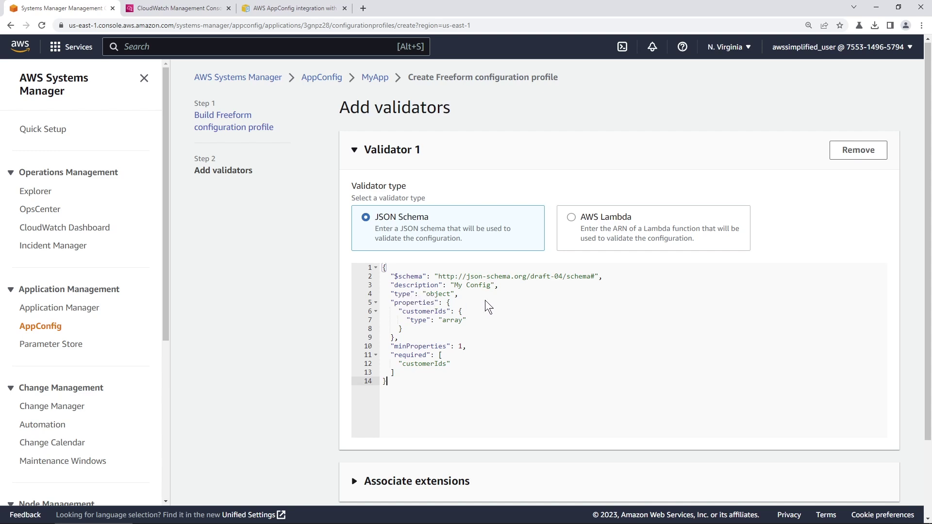
{"action": "double_click", "coordinate": [410, 313]}
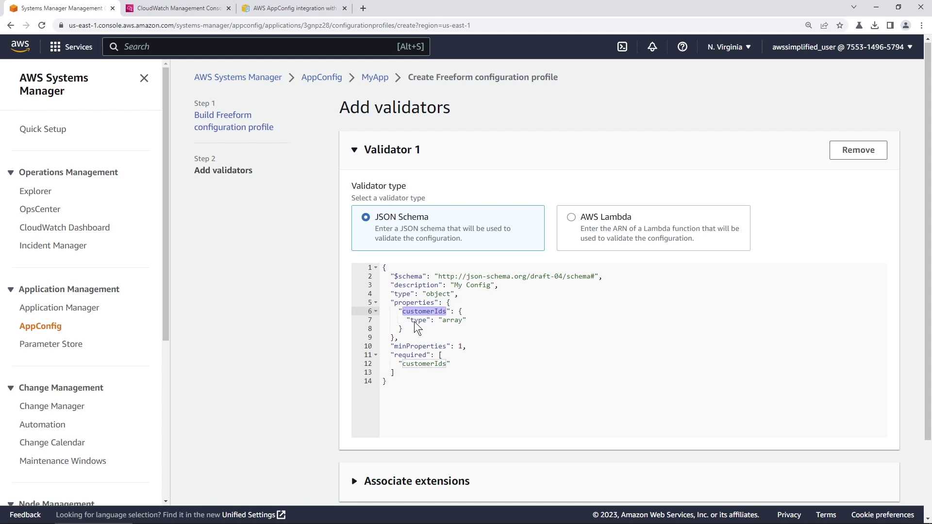
{"action": "double_click", "coordinate": [447, 321]}
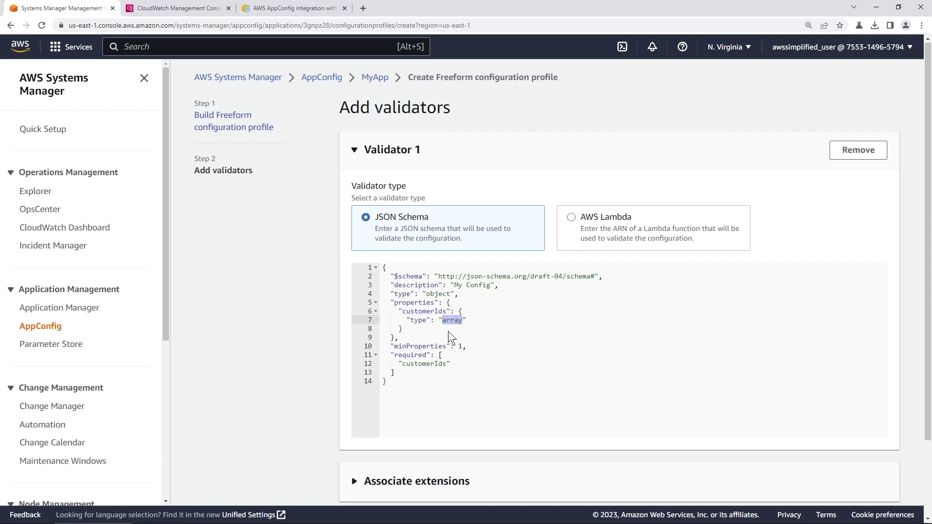
{"action": "left_click", "coordinate": [415, 355]}
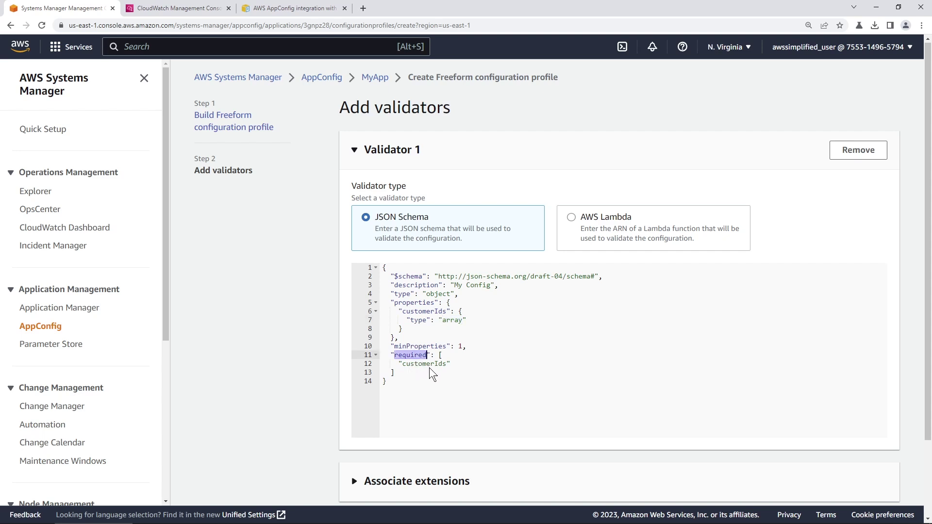
{"action": "left_click", "coordinate": [467, 363]}
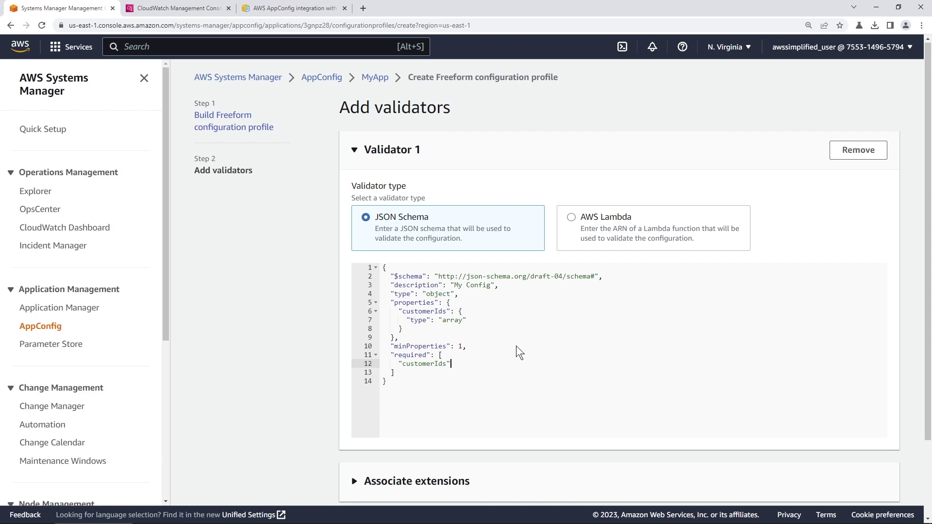
{"action": "scroll", "coordinate": [523, 342], "scroll_direction": "down", "scroll_amount": 2}
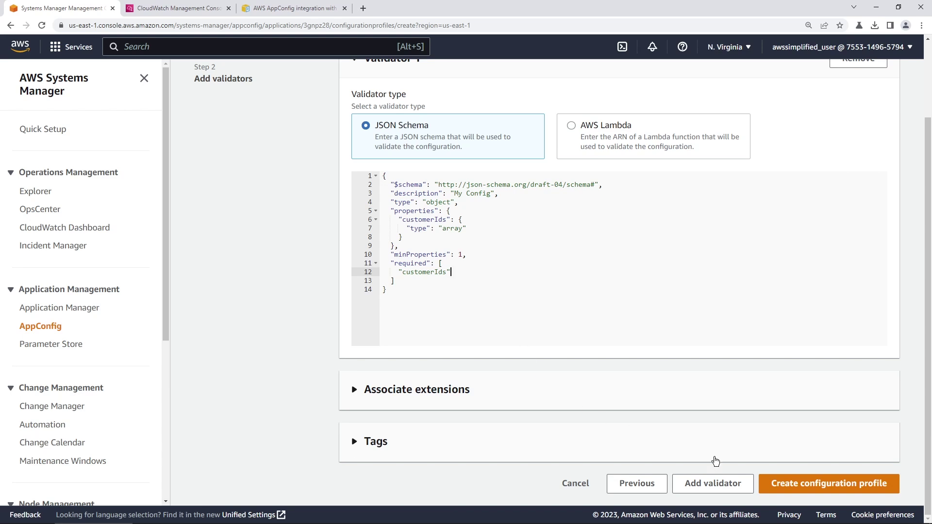
{"action": "left_click", "coordinate": [825, 488]}
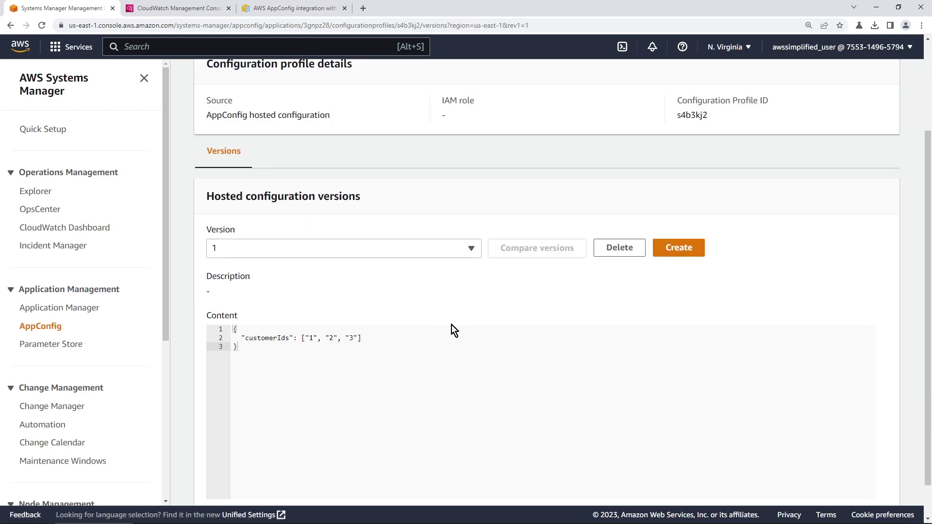
Check the hosted configuration versions listed for CustomerIds-AllowList and examine the content of version 1
{"action": "scroll", "coordinate": [451, 328], "scroll_direction": "up", "scroll_amount": 3}
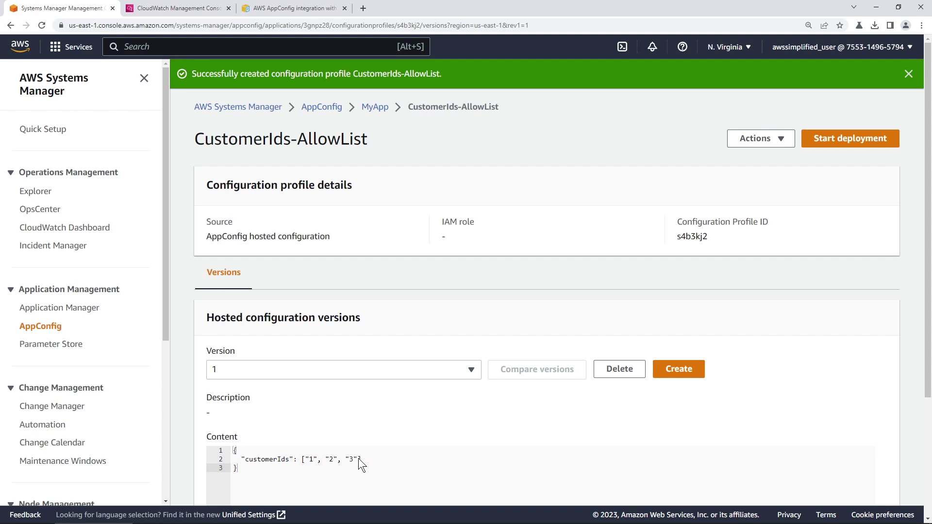
{"action": "left_click", "coordinate": [234, 370]}
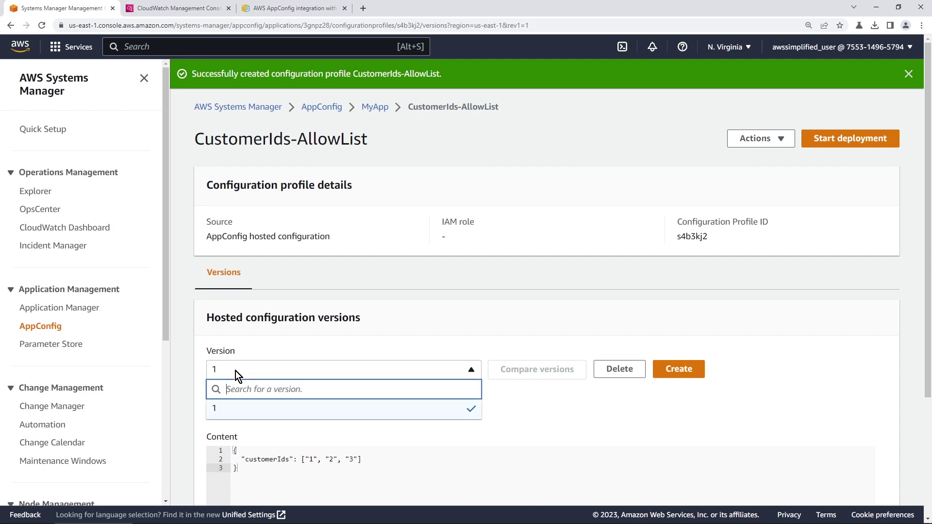
{"action": "left_click", "coordinate": [253, 421]}
{"action": "scroll", "coordinate": [403, 444], "scroll_direction": "down", "scroll_amount": 2}
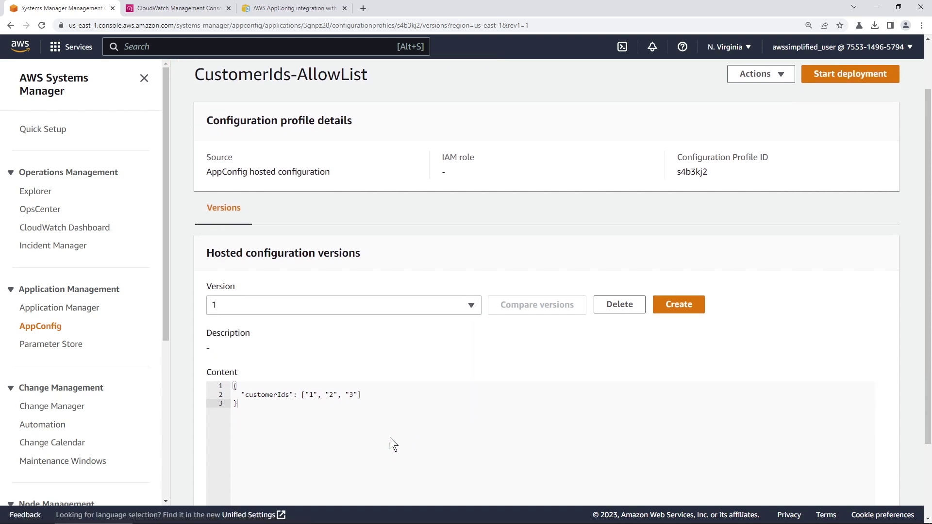
{"action": "left_click", "coordinate": [361, 396]}
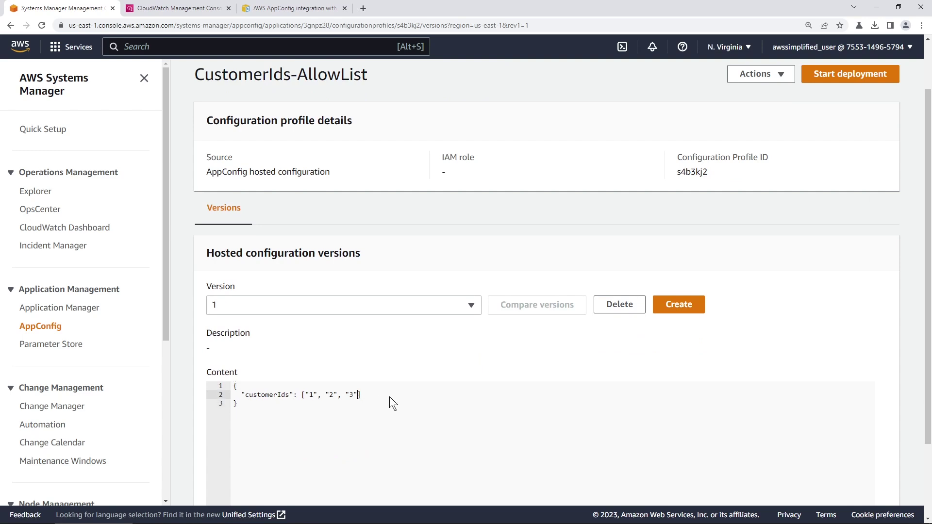
Create a new hosted configuration version as Text with "customerIds" set to ["1", "2", "3", "4"]
{"action": "left_click", "coordinate": [690, 306]}
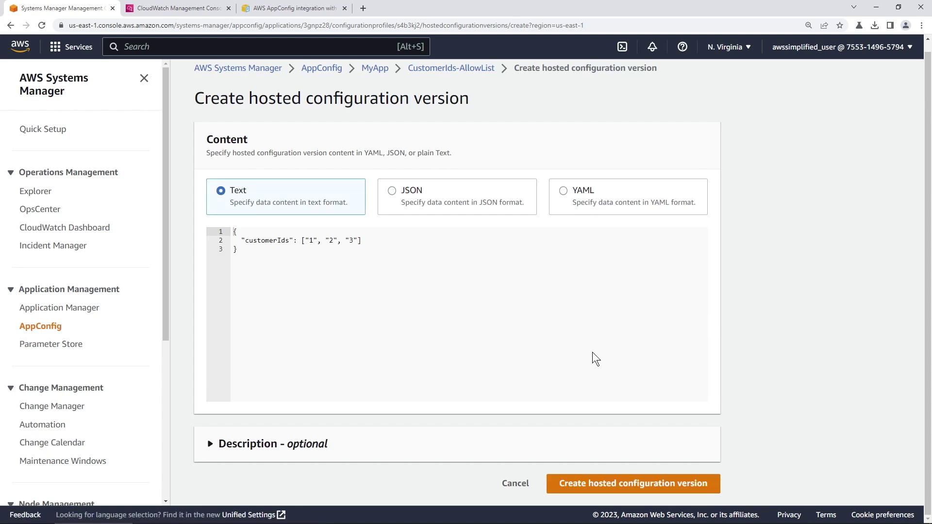
{"action": "left_click", "coordinate": [367, 239]}
{"action": "type", "text": "\"4"}
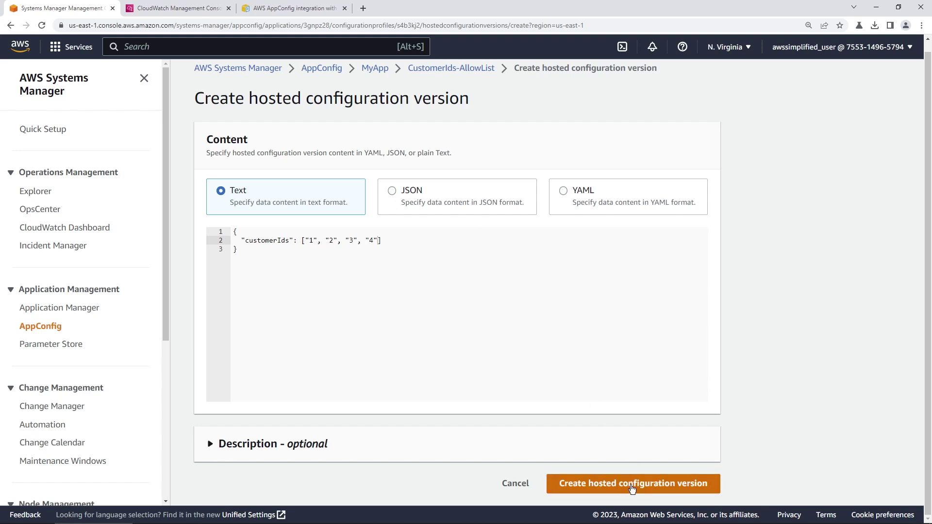
{"action": "left_click", "coordinate": [631, 486]}
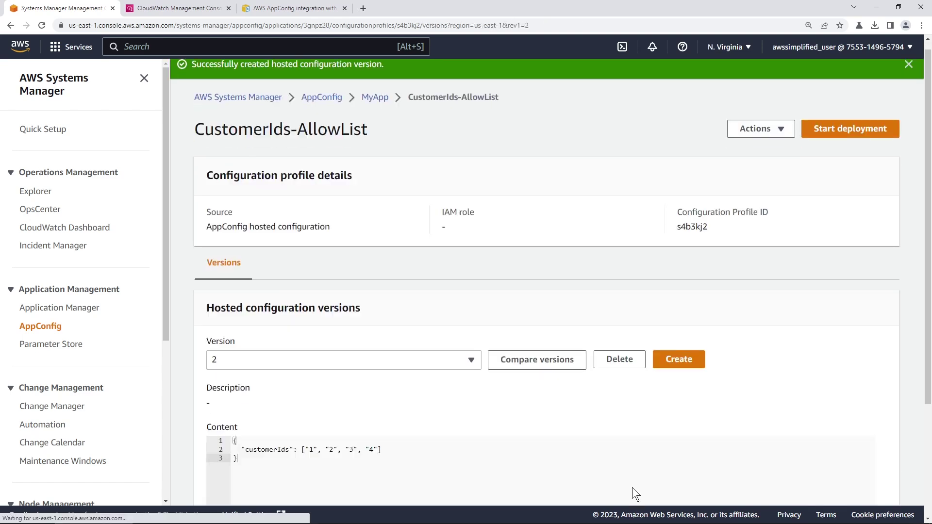
Compare the content of hosted configuration versions 2 and 1, and reselect version 2
{"action": "scroll", "coordinate": [296, 388], "scroll_direction": "down", "scroll_amount": 2}
{"action": "double_click", "coordinate": [372, 385]}
{"action": "left_click", "coordinate": [283, 299]}
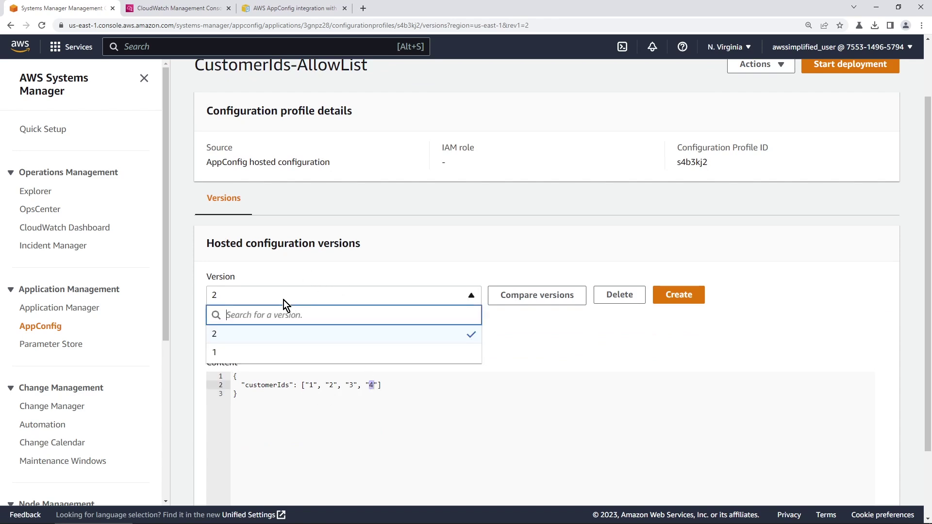
{"action": "left_click", "coordinate": [246, 352]}
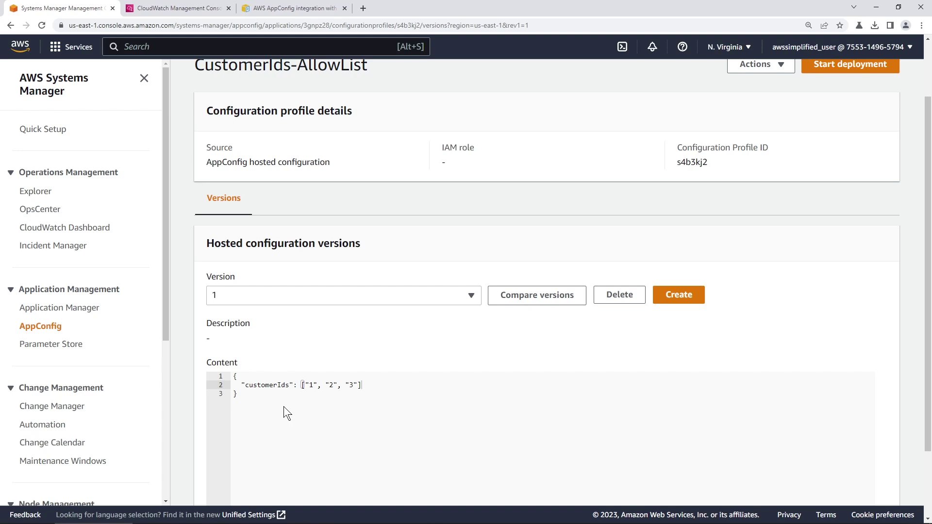
{"action": "left_click", "coordinate": [297, 296]}
{"action": "left_click", "coordinate": [279, 340]}
{"action": "scroll", "coordinate": [279, 355], "scroll_direction": "up", "scroll_amount": 2}
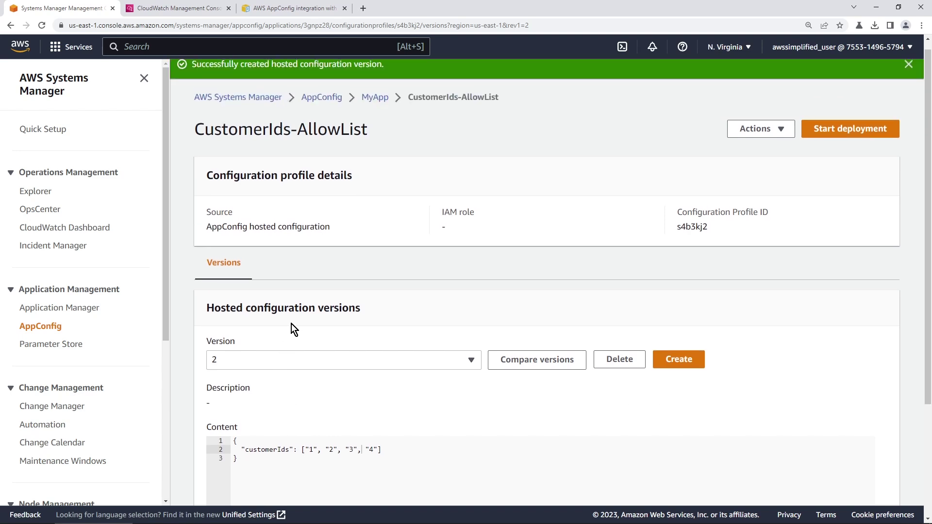
Open MyApp's Beta environment and begin a new deployment from it
{"action": "left_click", "coordinate": [371, 98]}
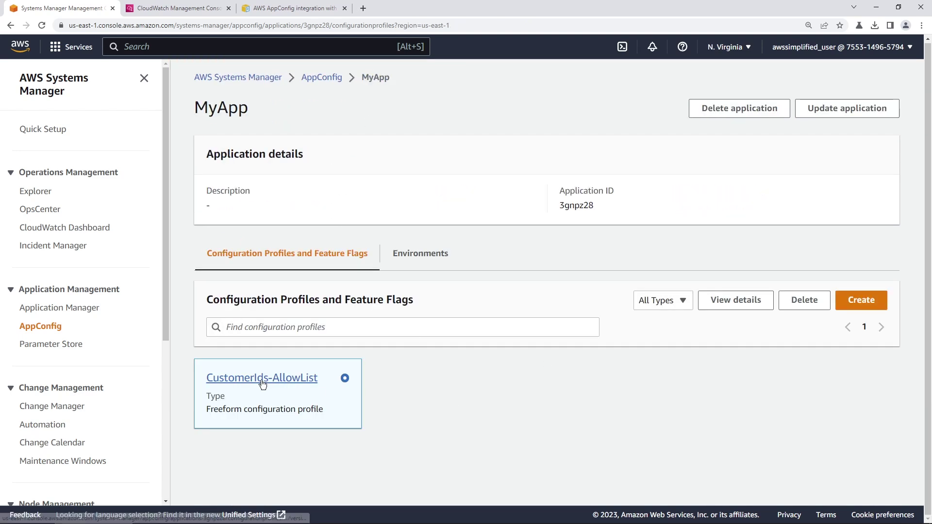
{"action": "left_click", "coordinate": [408, 265]}
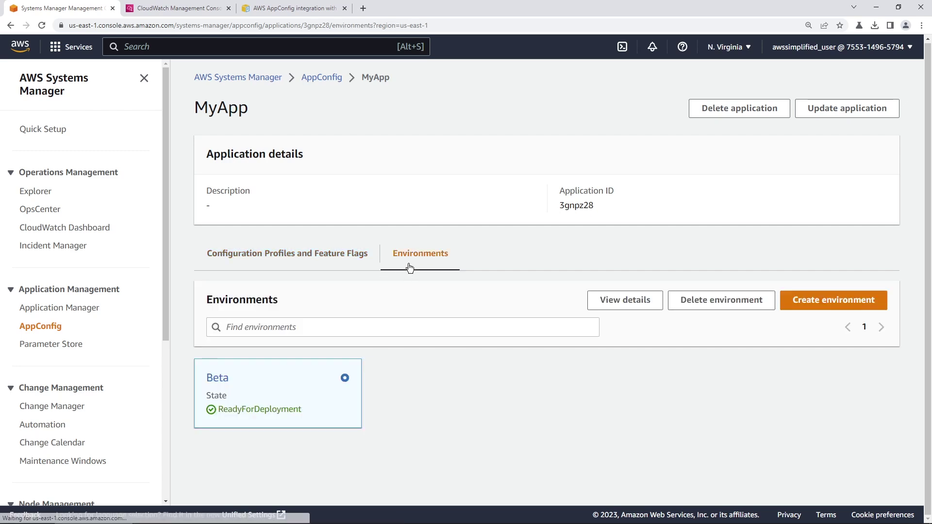
{"action": "left_click", "coordinate": [226, 382]}
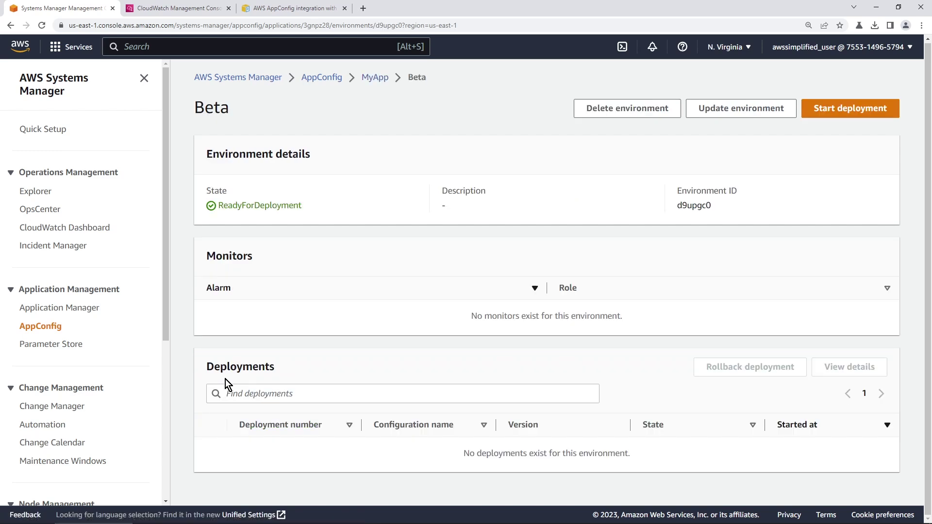
{"action": "left_click", "coordinate": [834, 119]}
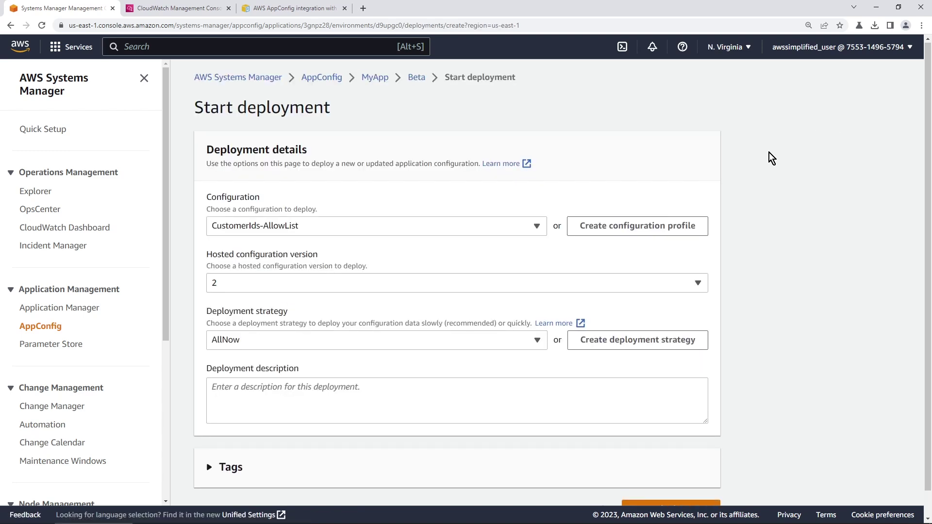
Deploy CustomerIds-AllowList to Beta with hosted configuration version 2 and the AllNow deployment strategy, after reviewing the available strategies
{"action": "left_click", "coordinate": [288, 229]}
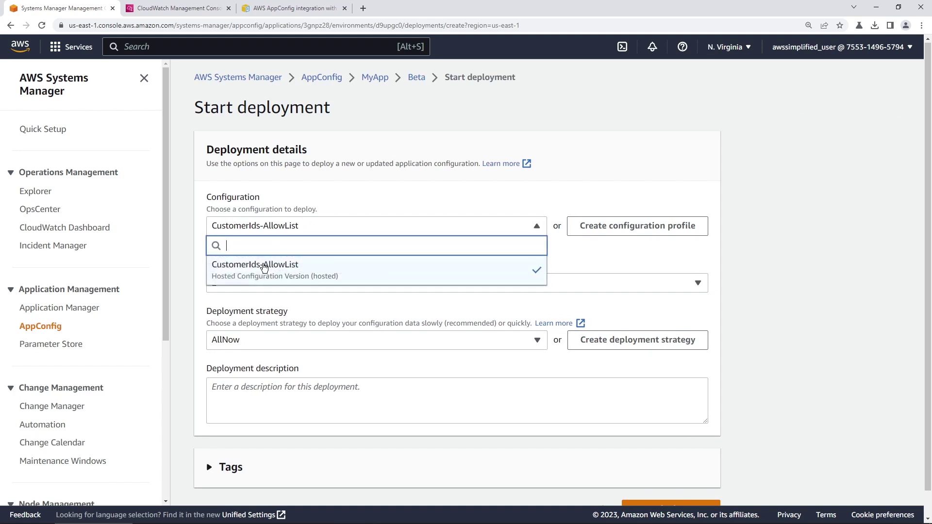
{"action": "left_click", "coordinate": [415, 262]}
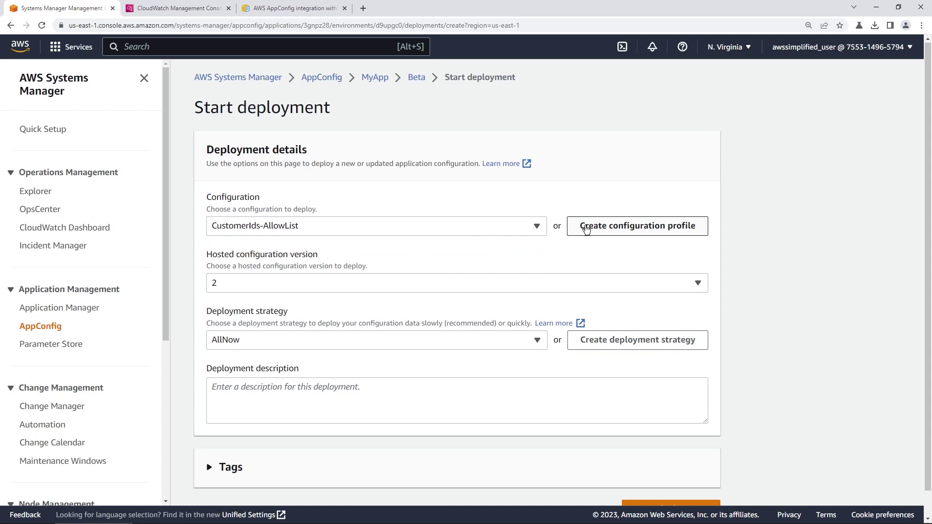
{"action": "left_click", "coordinate": [325, 286]}
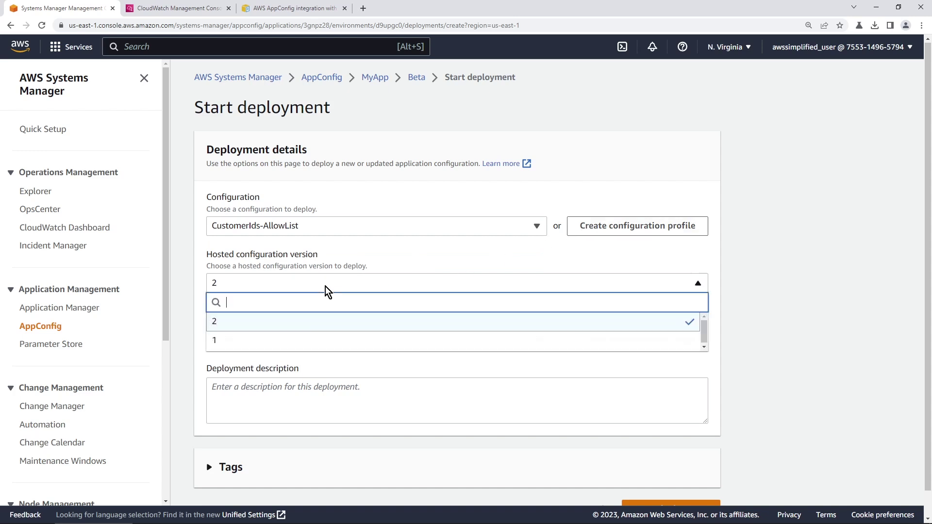
{"action": "left_click", "coordinate": [228, 328]}
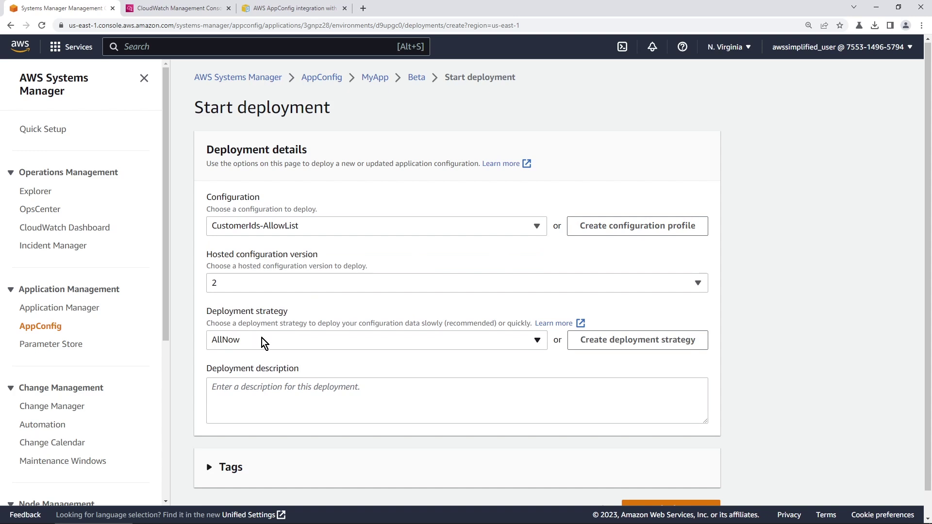
{"action": "left_click", "coordinate": [328, 342]}
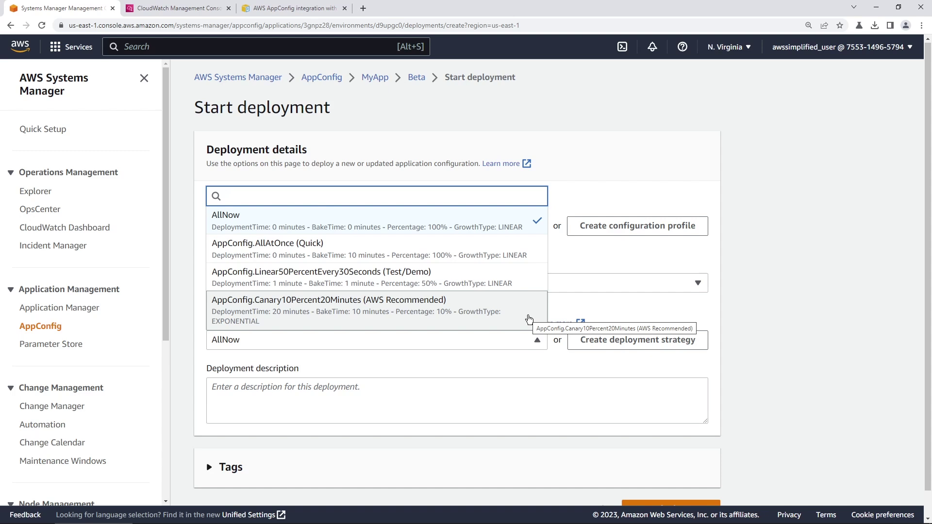
{"action": "left_click", "coordinate": [266, 226]}
{"action": "scroll", "coordinate": [466, 434], "scroll_direction": "down", "scroll_amount": 1}
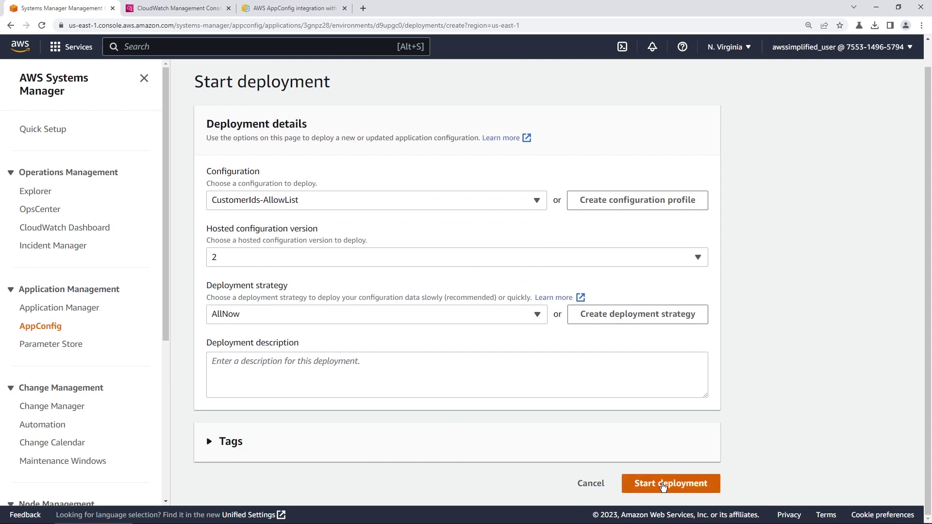
{"action": "left_click", "coordinate": [662, 486]}
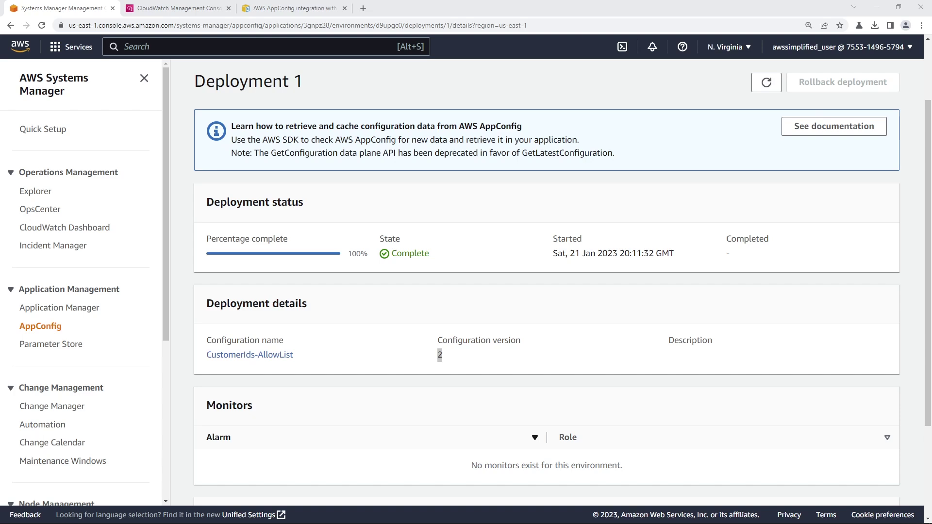
Review the deployment's status and monitors, view the CloudWatch alarms page, and return to the deployment details
{"action": "left_click_drag", "start_coordinate": [348, 256], "coordinate": [375, 258]}
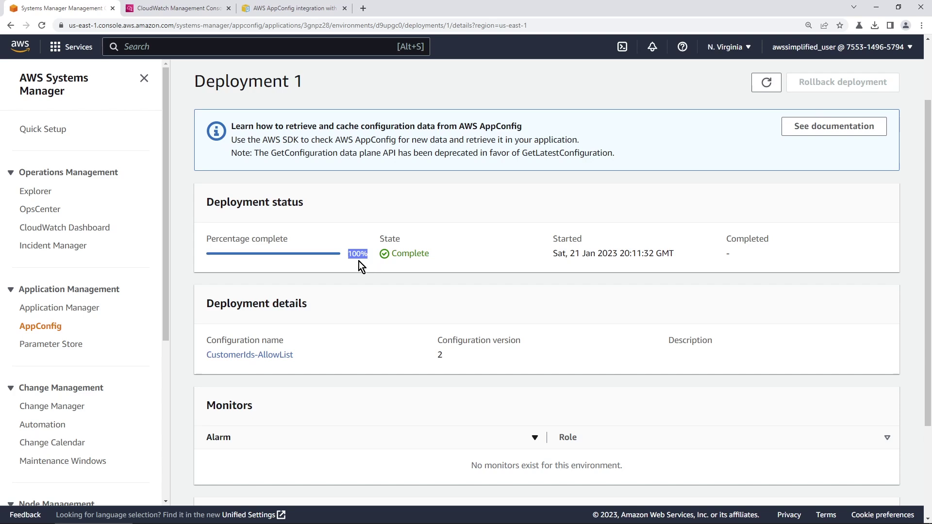
{"action": "scroll", "coordinate": [359, 261], "scroll_direction": "down", "scroll_amount": 1}
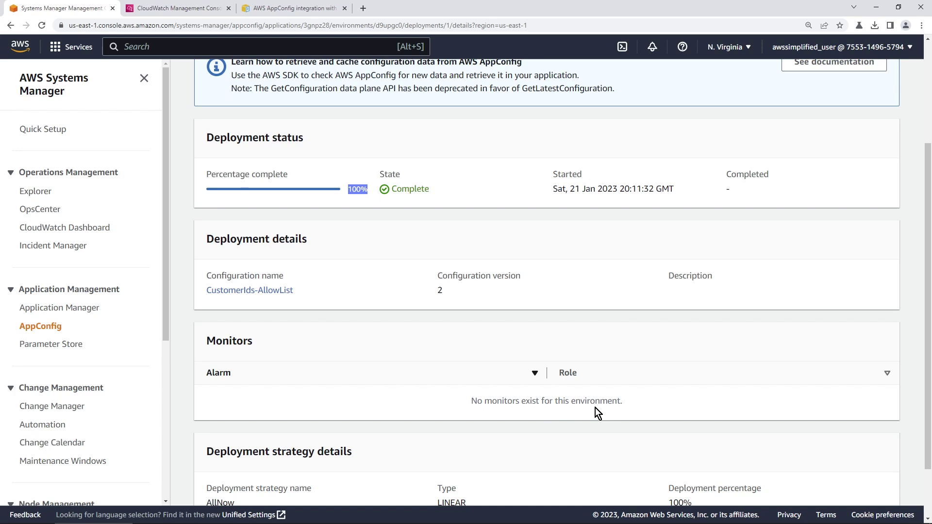
{"action": "left_click", "coordinate": [178, 9]}
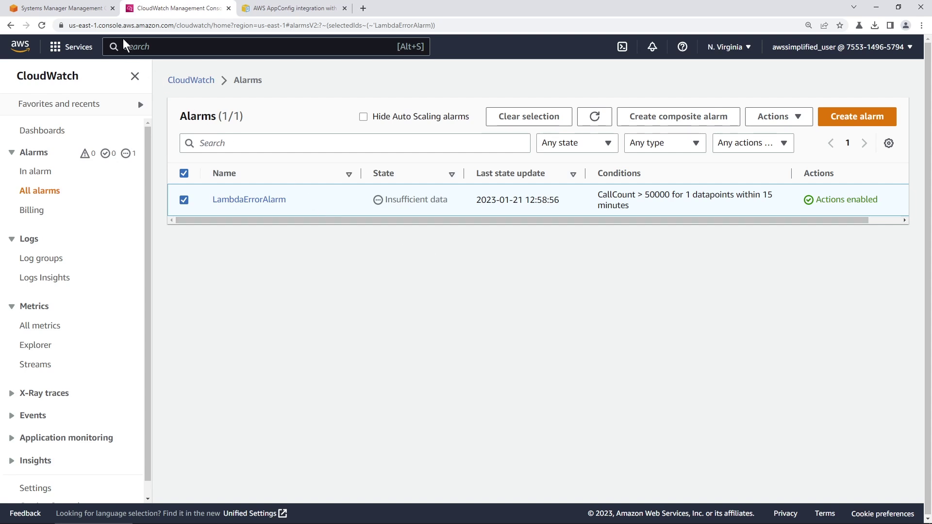
{"action": "left_click", "coordinate": [99, 9]}
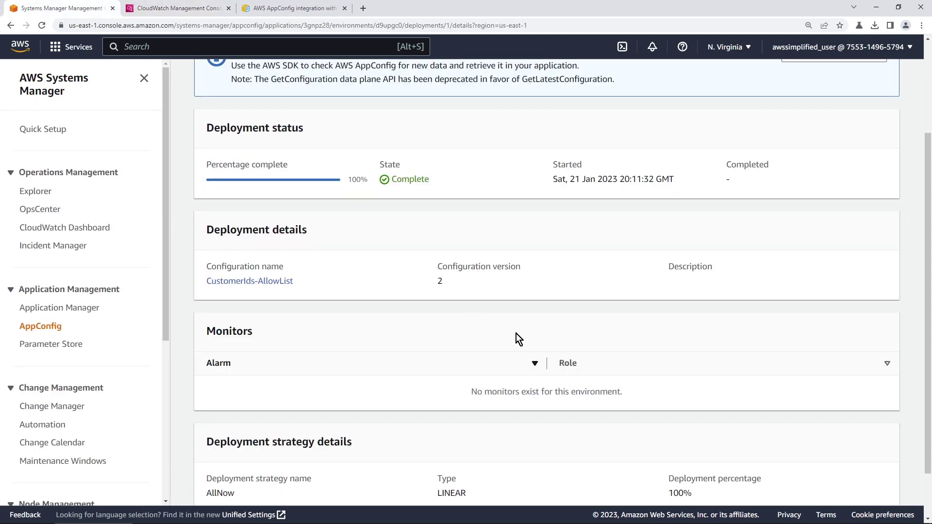
{"action": "scroll", "coordinate": [516, 333], "scroll_direction": "up", "scroll_amount": 3}
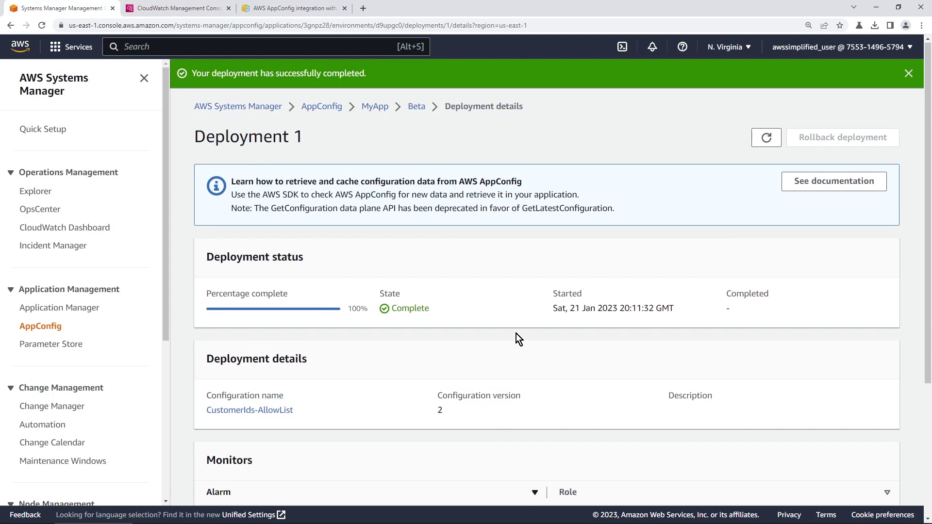
Open the Beta environment from the deployment details and review its deployments and monitors
{"action": "left_click", "coordinate": [417, 107]}
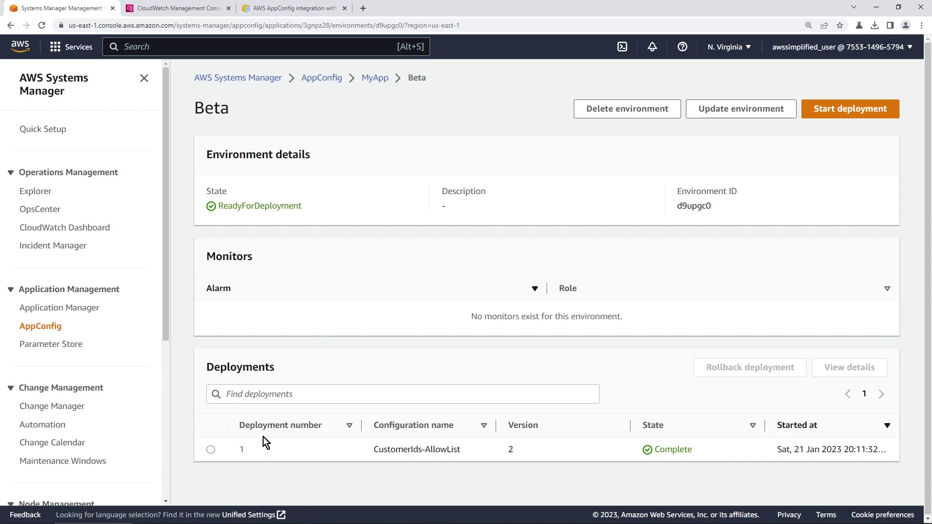
{"action": "left_click_drag", "start_coordinate": [208, 372], "coordinate": [314, 378]}
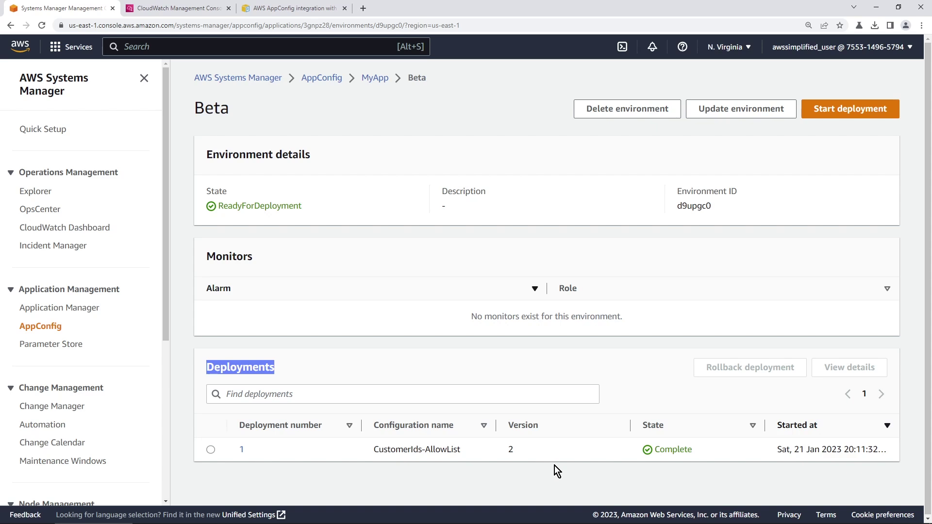
{"action": "left_click_drag", "start_coordinate": [466, 324], "coordinate": [613, 324]}
{"action": "left_click", "coordinate": [634, 329]}
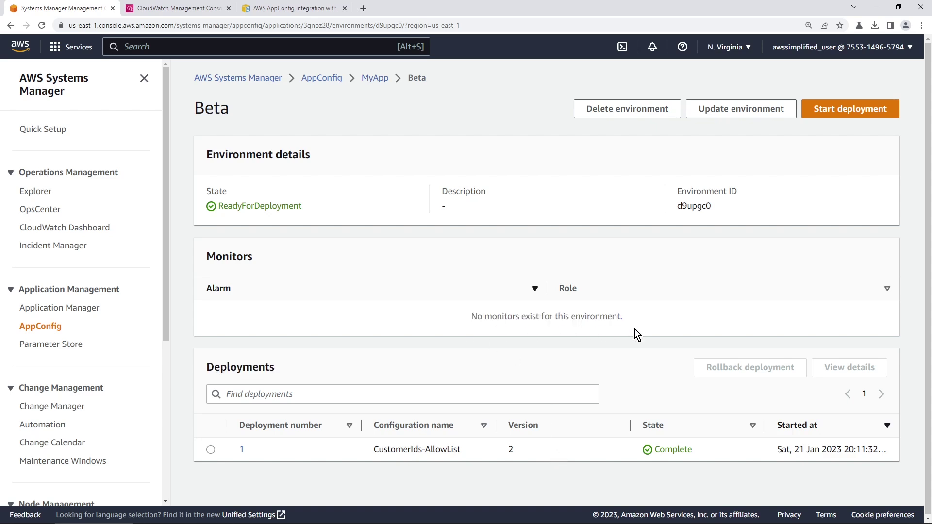
Start updating the Beta environment and choose LambdaErrorAlarm as the CloudWatch alarm in its monitors
{"action": "left_click", "coordinate": [741, 116]}
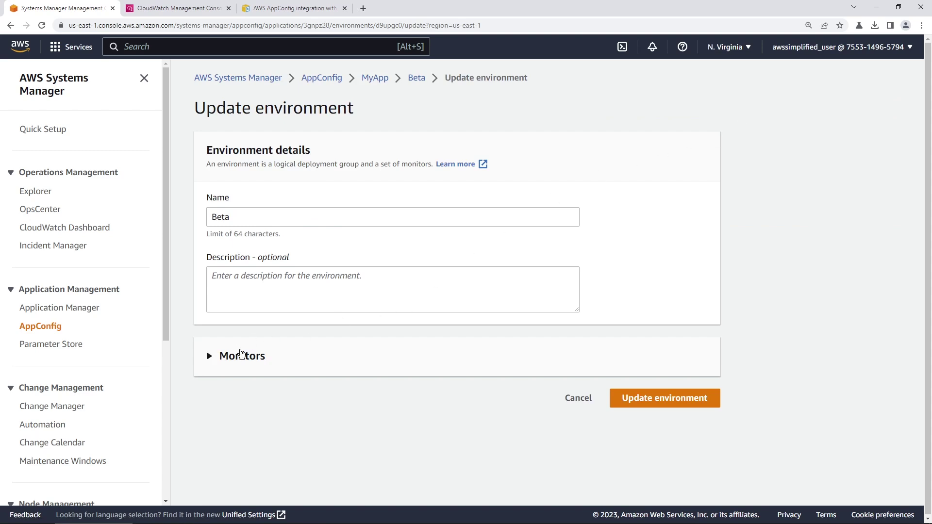
{"action": "left_click", "coordinate": [224, 367]}
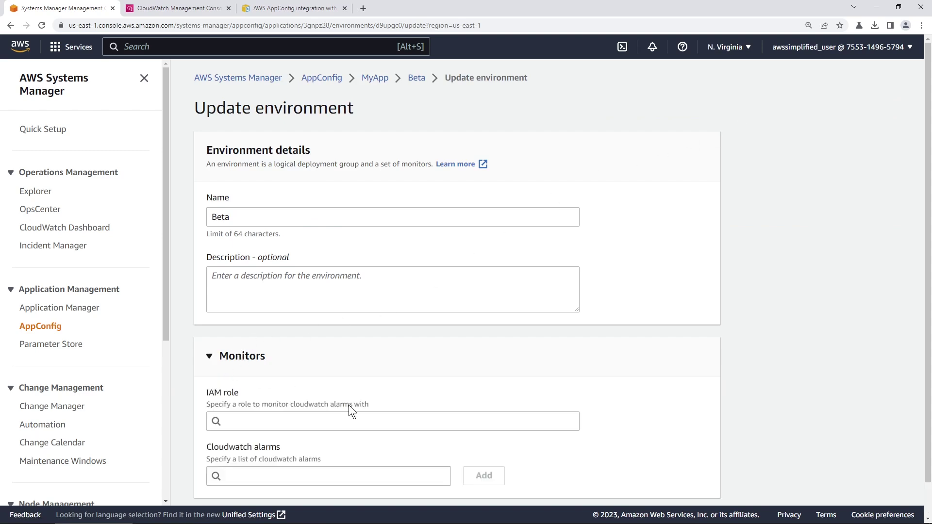
{"action": "scroll", "coordinate": [349, 405], "scroll_direction": "down", "scroll_amount": 1}
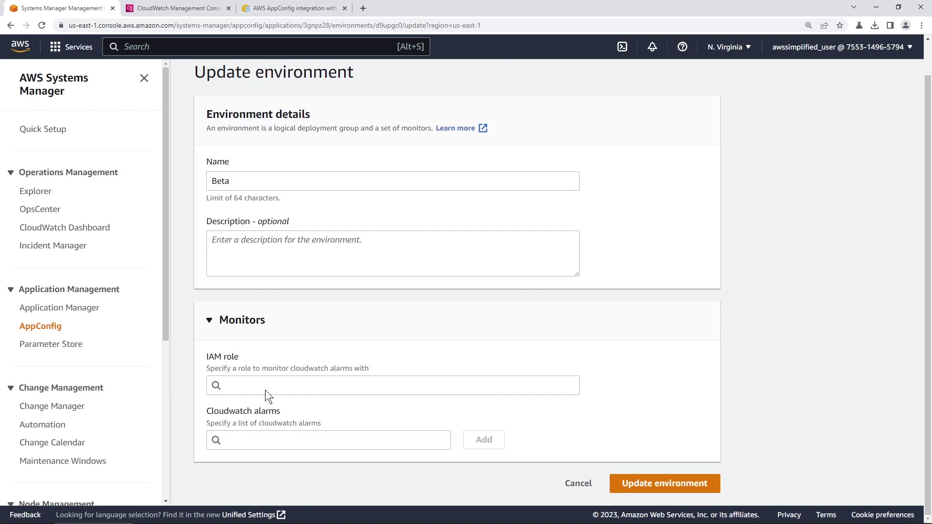
{"action": "left_click", "coordinate": [276, 439]}
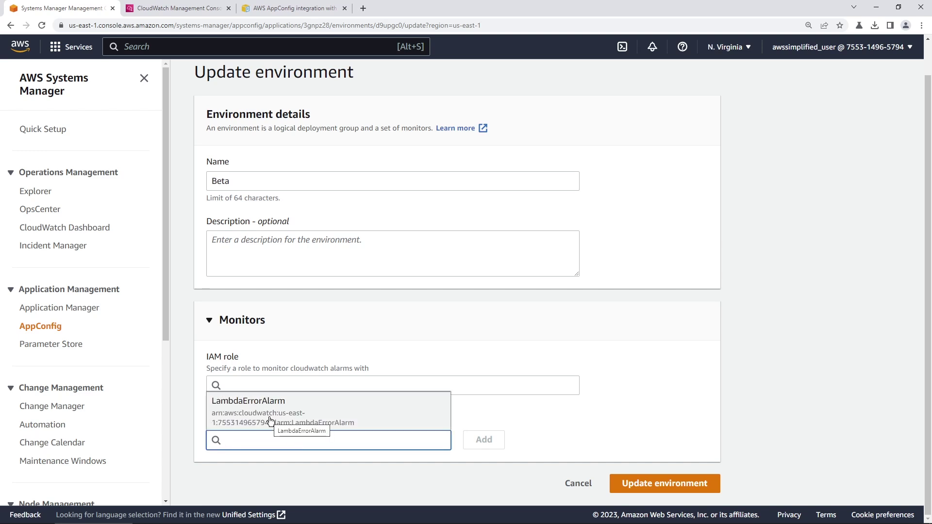
{"action": "left_click", "coordinate": [271, 420]}
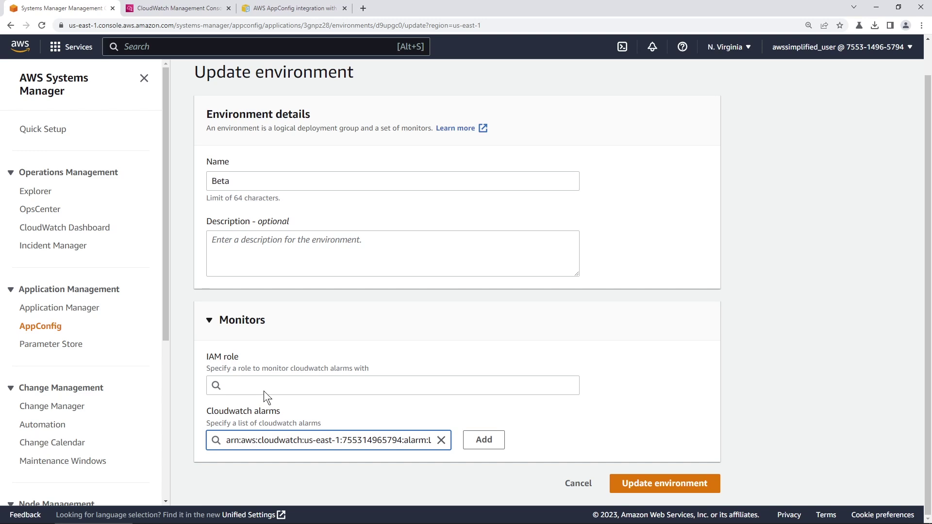
Open the IAM roles list in a duplicate of the current browser tab and start creating a role
{"action": "right_click", "coordinate": [94, 9]}
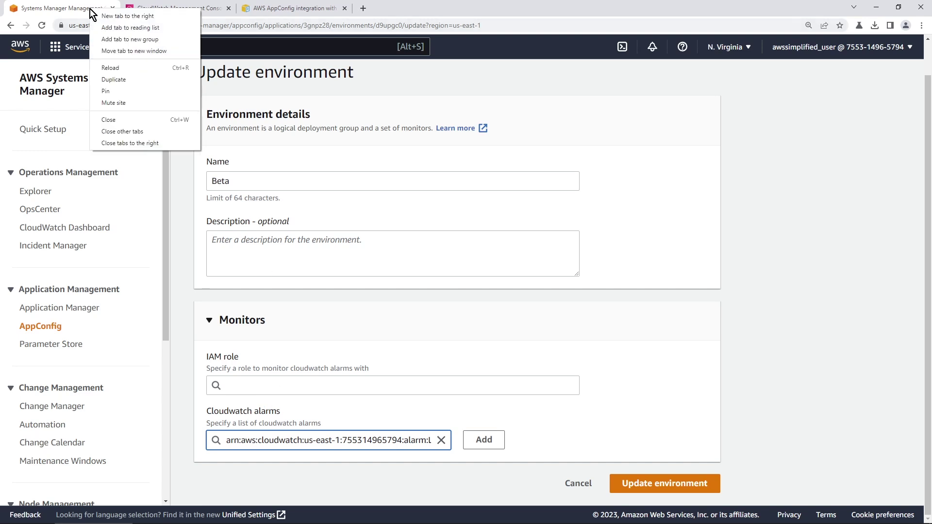
{"action": "left_click", "coordinate": [129, 79]}
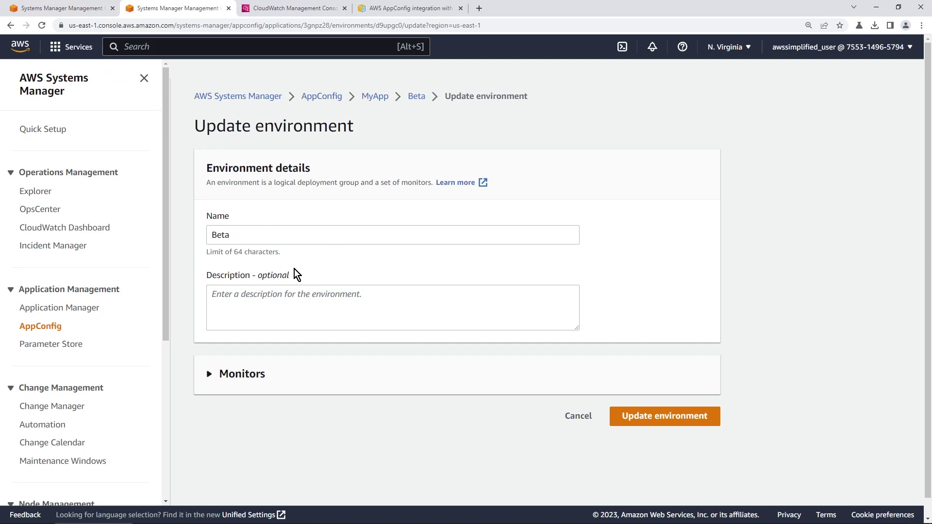
{"action": "left_click", "coordinate": [200, 43]}
{"action": "type", "text": "iam"}
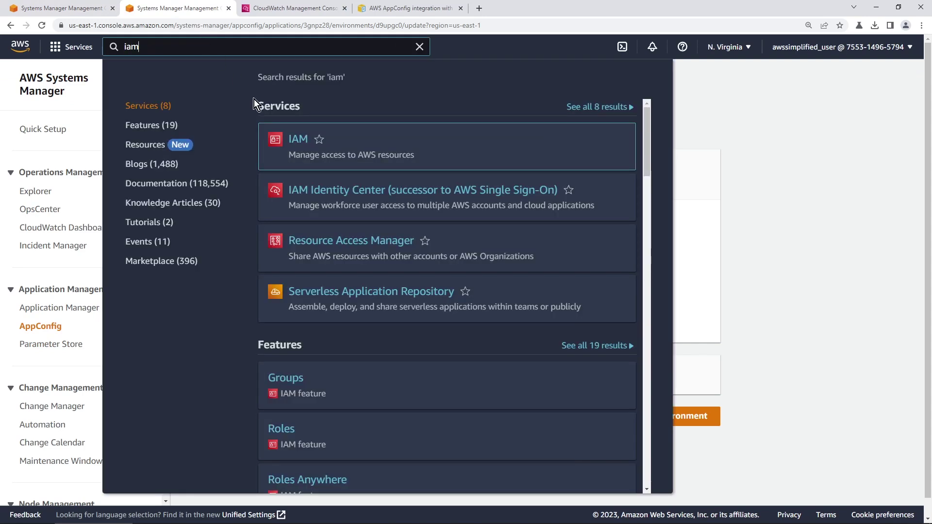
{"action": "left_click", "coordinate": [303, 142]}
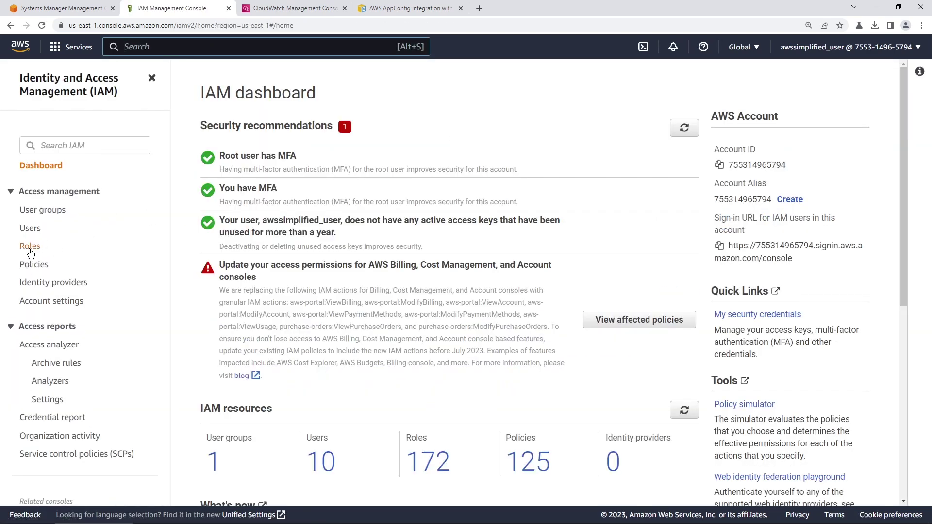
{"action": "left_click", "coordinate": [30, 249]}
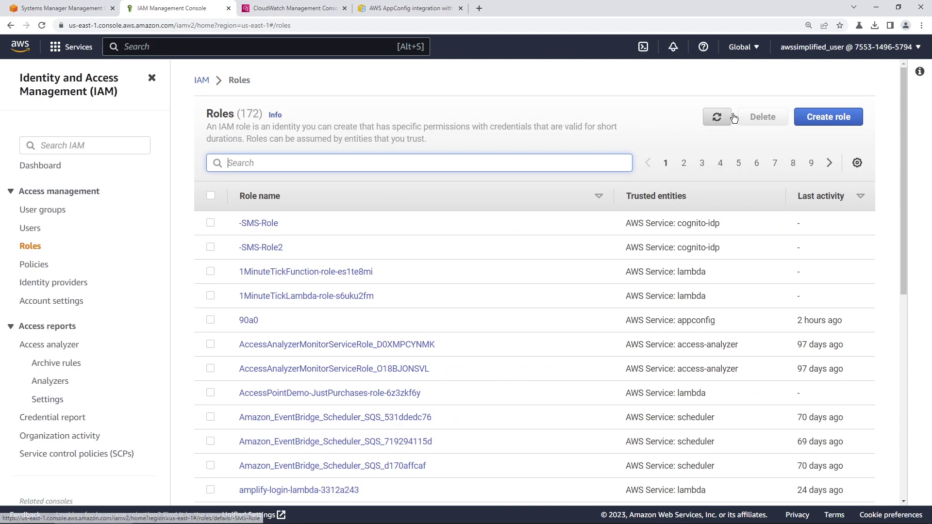
{"action": "left_click", "coordinate": [806, 120]}
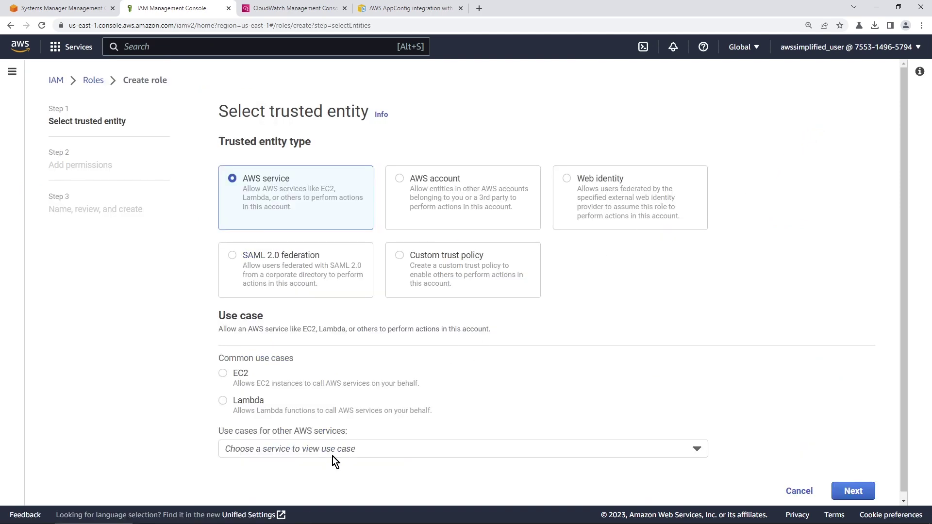
Give the role a custom trust policy that allows appconfig.amazonaws.com to perform sts:AssumeRole, and continue to the permissions
{"action": "left_click", "coordinate": [402, 261]}
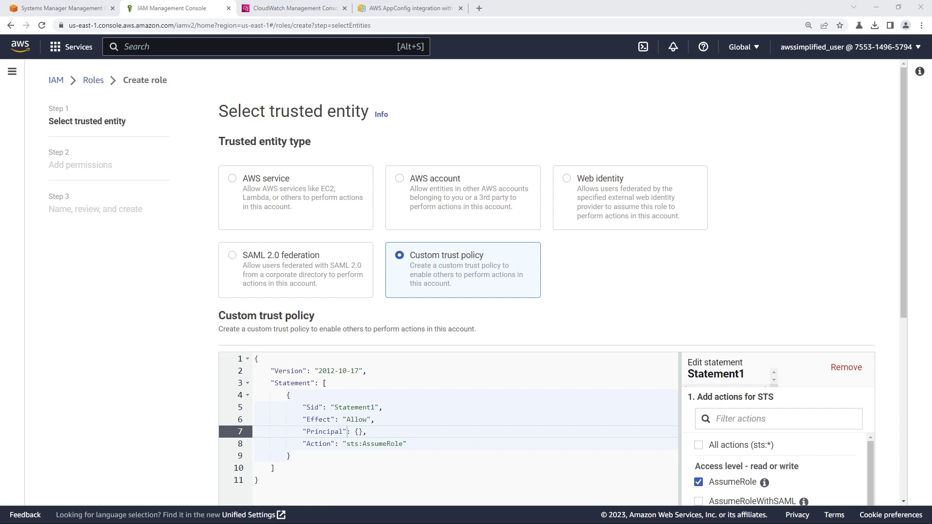
{"action": "scroll", "coordinate": [385, 424], "scroll_direction": "down", "scroll_amount": 1}
{"action": "left_click", "coordinate": [382, 396]}
{"action": "key", "text": "ctrl+a"}
{"action": "type", "text": "{   \"Version\": \"2012-10-17\",   \"Statement\": [     {       \"Effect\": \"Allow\",       \"Principal\": {         \"Service\": \"appconfig.amazonaws.com\"       },       \"Action\": \"sts:AssumeRole\"     }   ] }"}
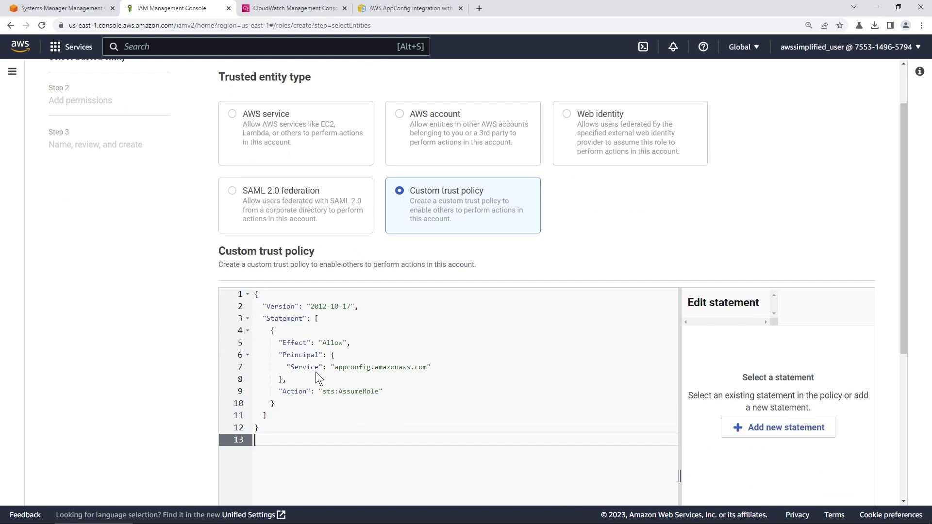
{"action": "double_click", "coordinate": [301, 357]}
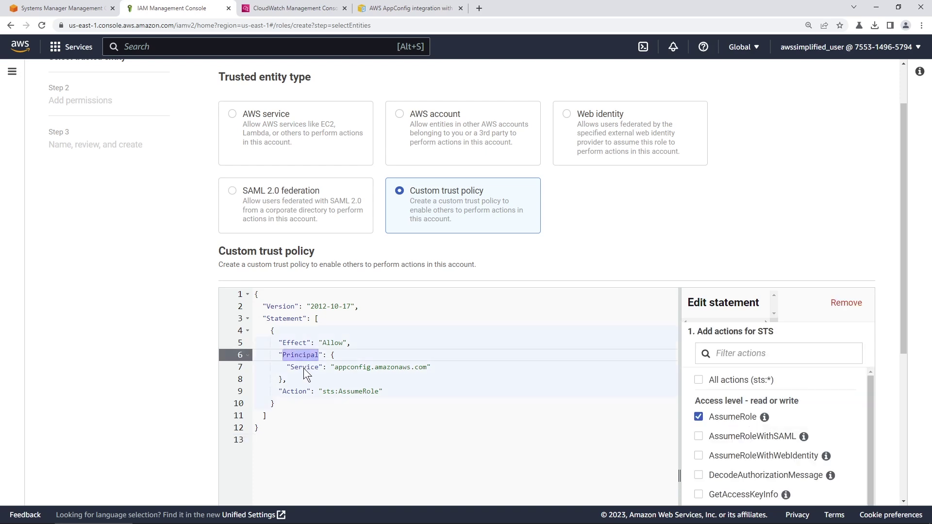
{"action": "double_click", "coordinate": [304, 368]}
{"action": "double_click", "coordinate": [342, 371]}
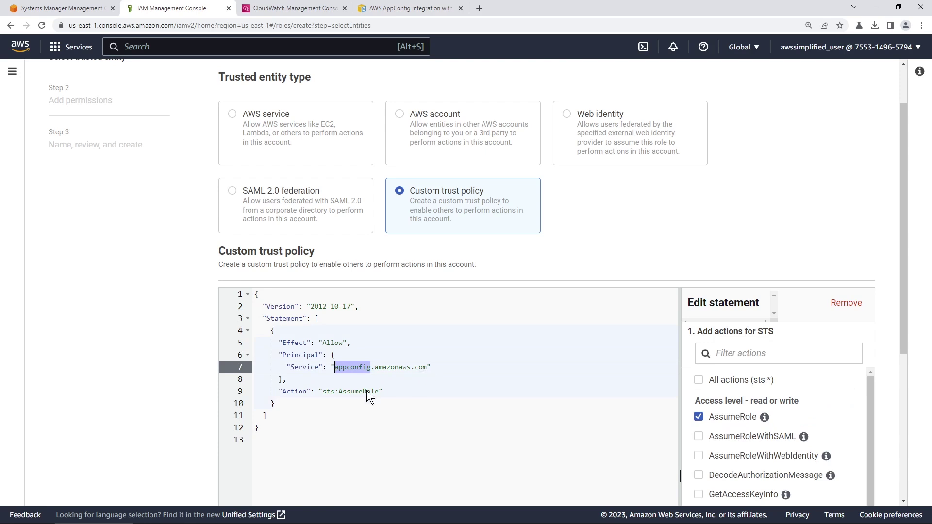
{"action": "left_click", "coordinate": [330, 343]}
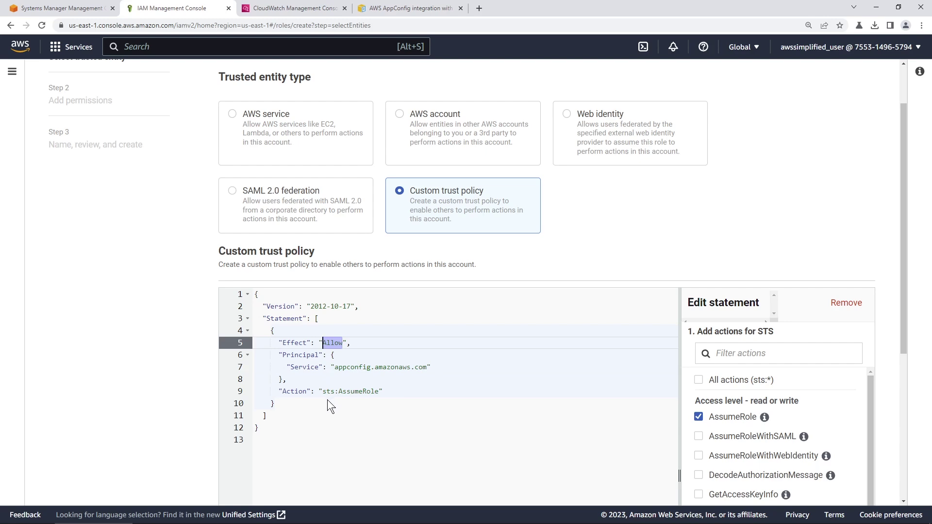
{"action": "scroll", "coordinate": [327, 400], "scroll_direction": "down", "scroll_amount": 5}
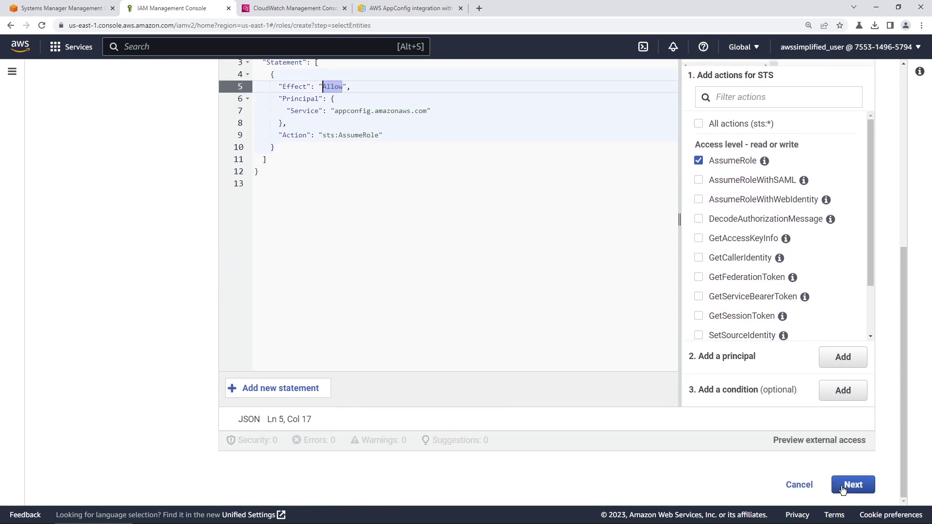
{"action": "left_click", "coordinate": [853, 487]}
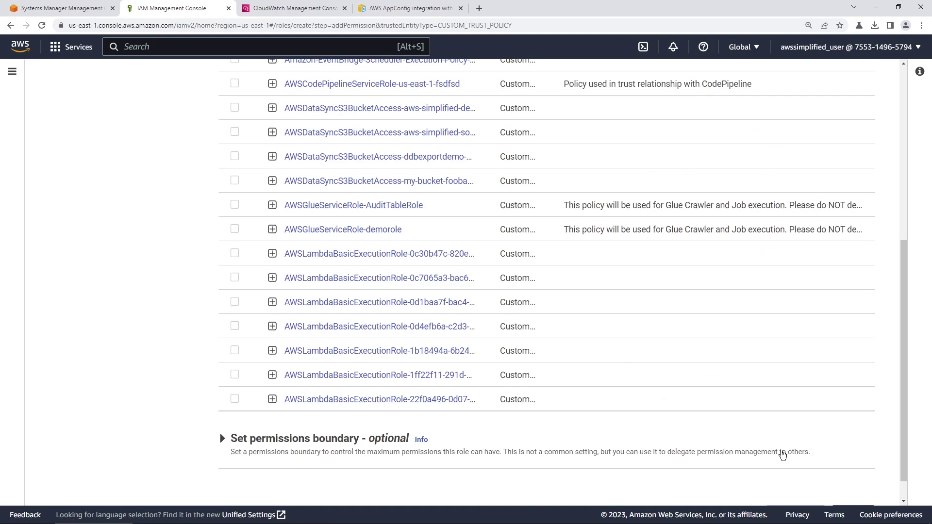
Start a new permissions policy for the CloudWatch service and allow its DescribeAlarms read action
{"action": "scroll", "coordinate": [782, 454], "scroll_direction": "up", "scroll_amount": 7}
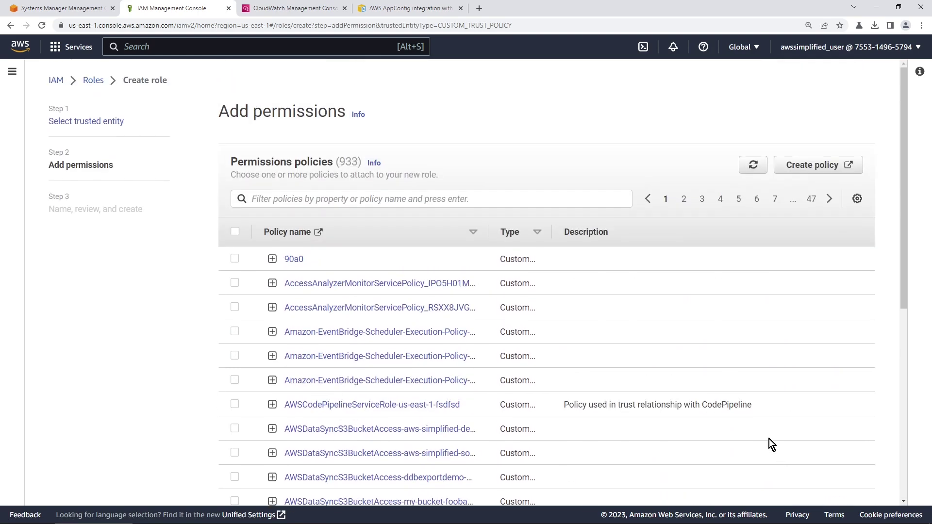
{"action": "left_click", "coordinate": [801, 174]}
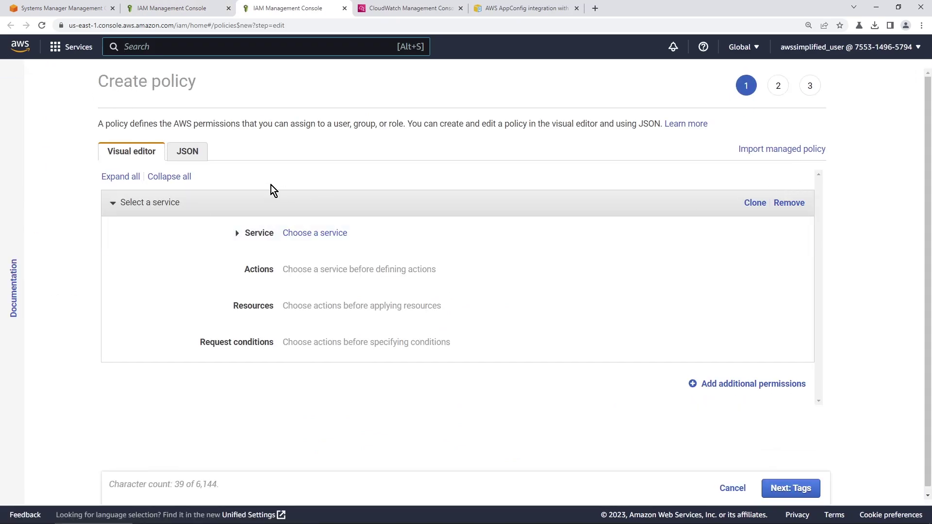
{"action": "left_click", "coordinate": [314, 233]}
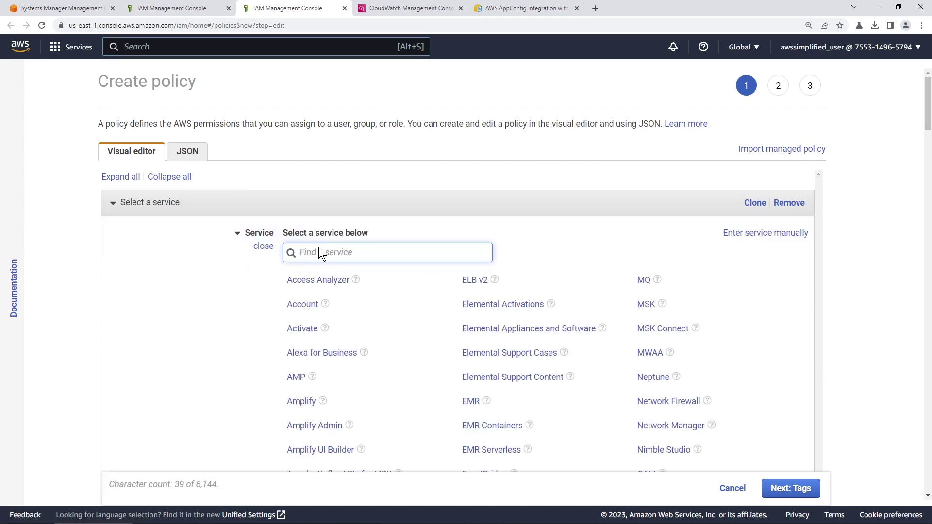
{"action": "type", "text": "cloudwa"}
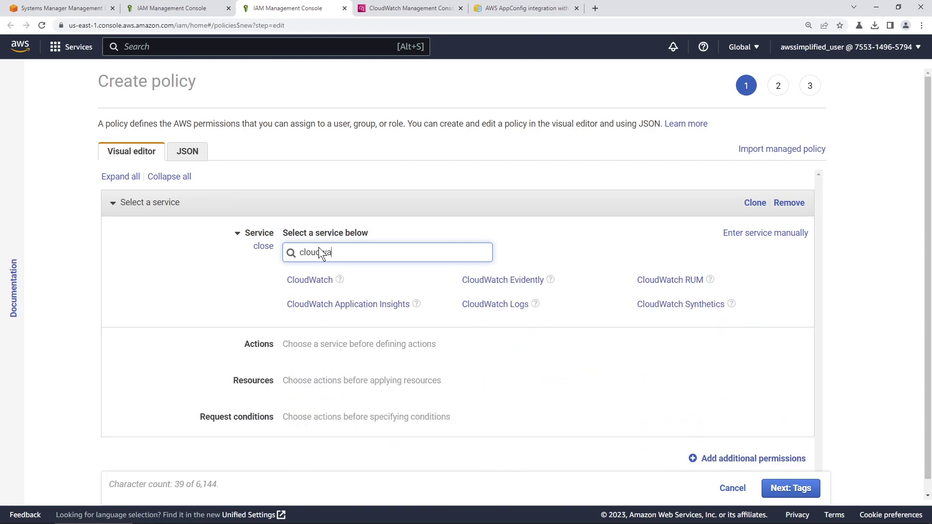
{"action": "left_click", "coordinate": [294, 280]}
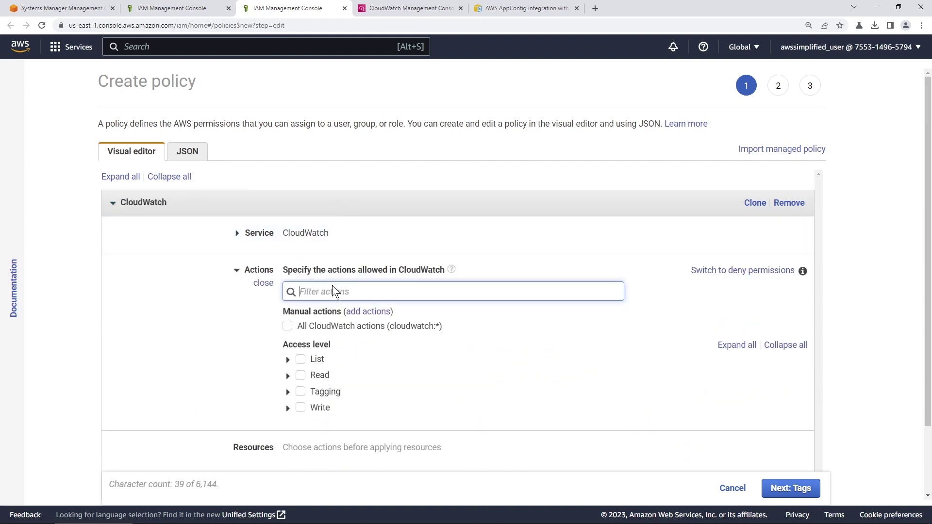
{"action": "left_click", "coordinate": [288, 377]}
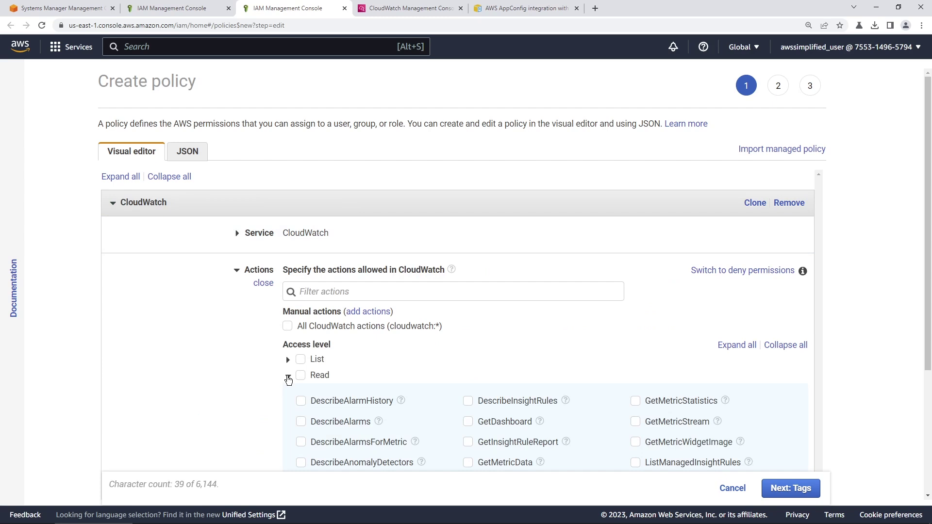
{"action": "left_click", "coordinate": [301, 422]}
{"action": "scroll", "coordinate": [377, 451], "scroll_direction": "down", "scroll_amount": 4}
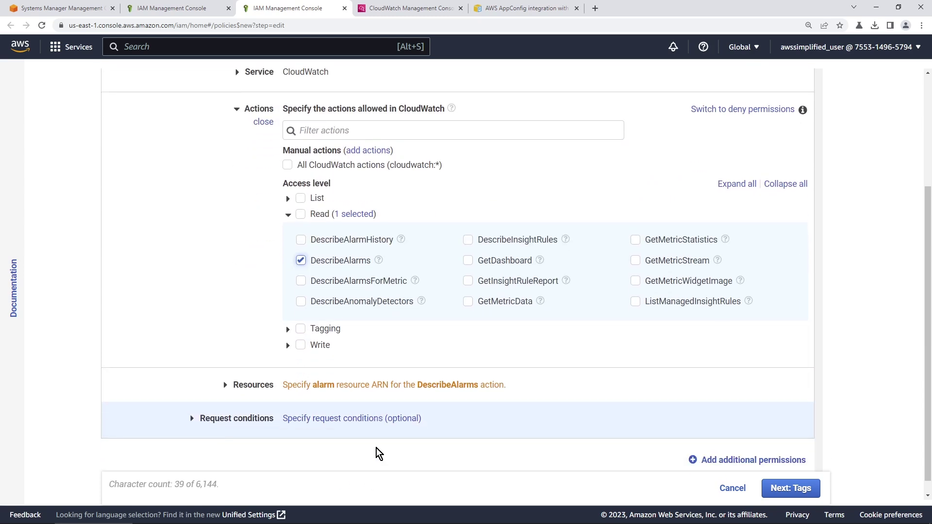
Apply the policy's DescribeAlarms permission to all resources
{"action": "left_click", "coordinate": [267, 380]}
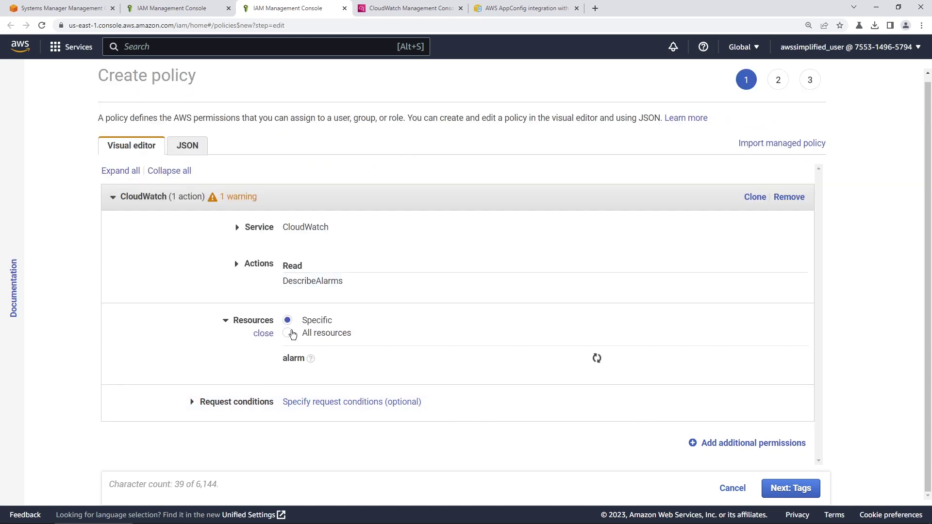
{"action": "left_click_drag", "start_coordinate": [301, 316], "coordinate": [335, 316]}
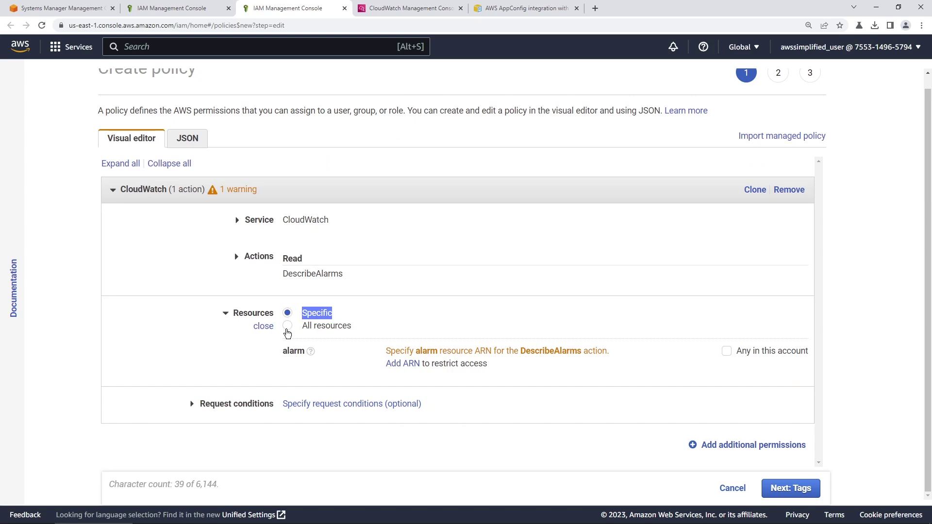
{"action": "left_click", "coordinate": [287, 326]}
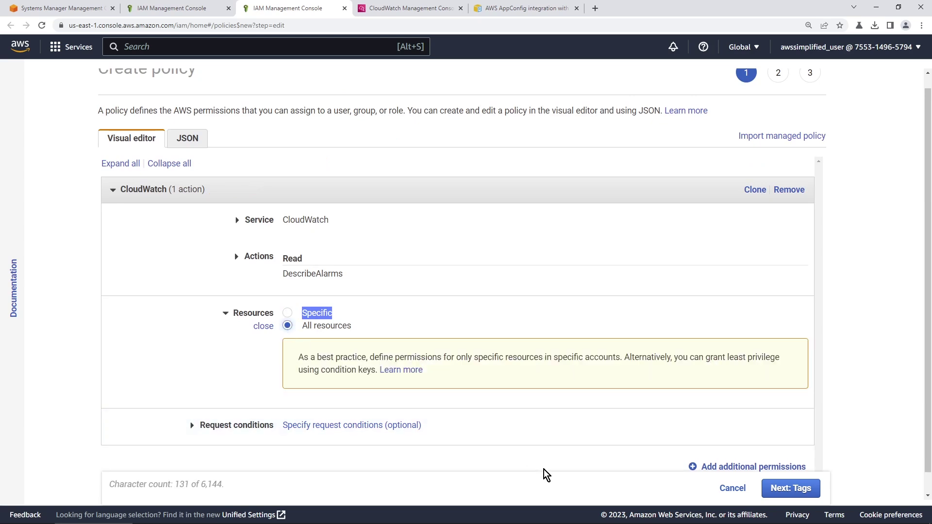
Create the policy without tags under the name CWDescrieAlarms, and return to the role's permissions selection
{"action": "left_click", "coordinate": [771, 499]}
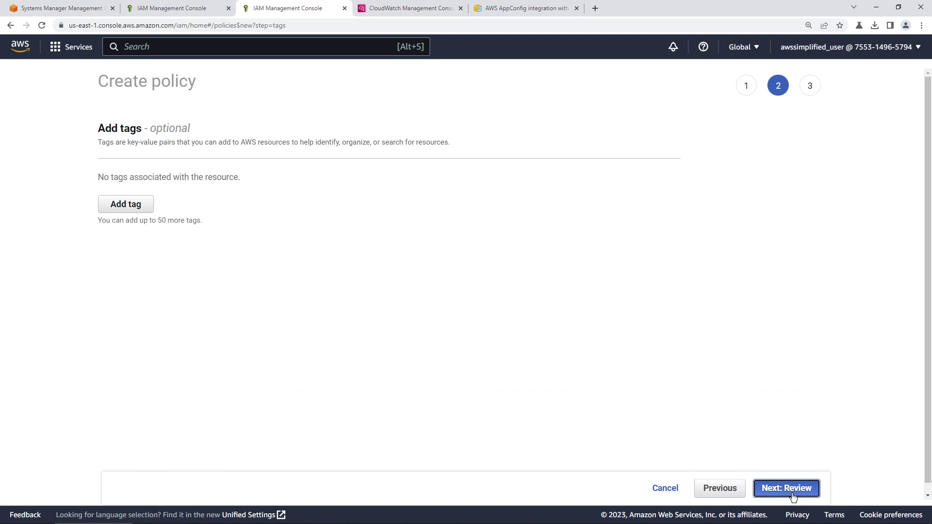
{"action": "left_click", "coordinate": [792, 497]}
{"action": "left_click", "coordinate": [354, 162]}
{"action": "type", "text": "CWDescrieAlarms"}
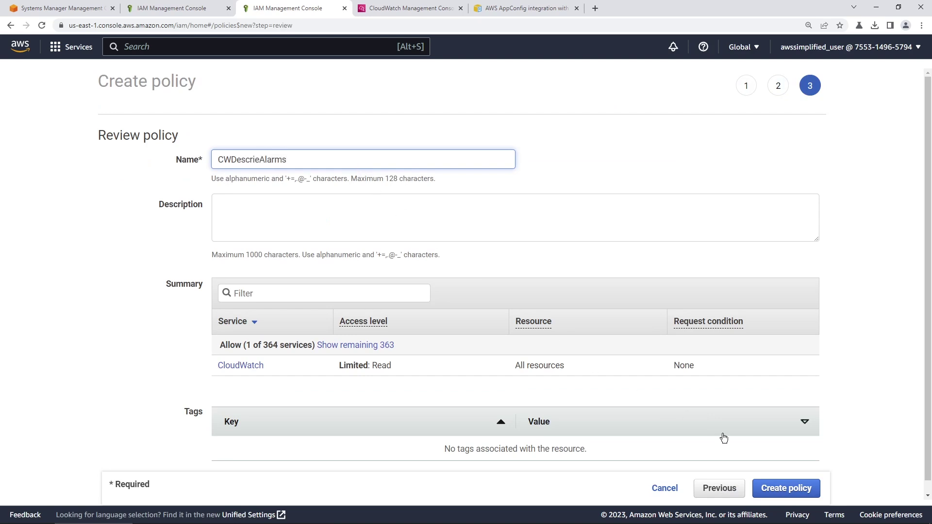
{"action": "left_click", "coordinate": [767, 487]}
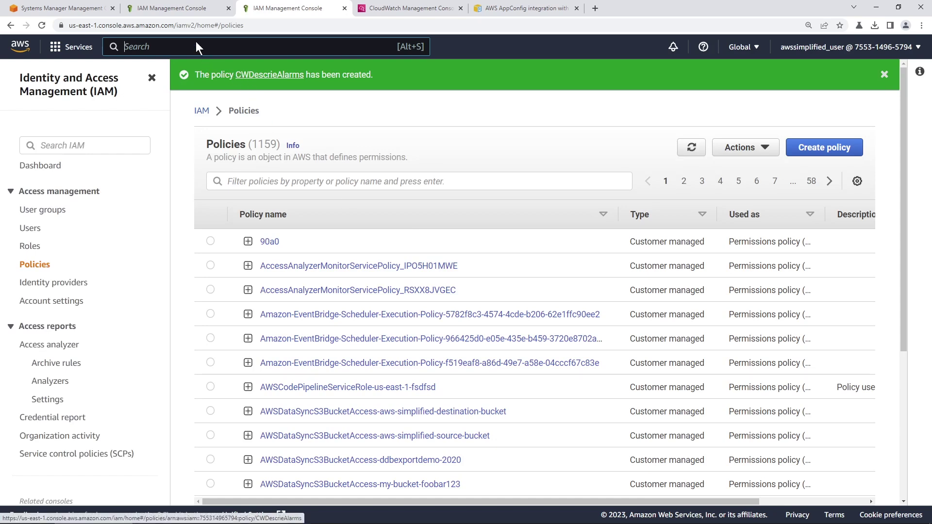
{"action": "left_click", "coordinate": [204, 10]}
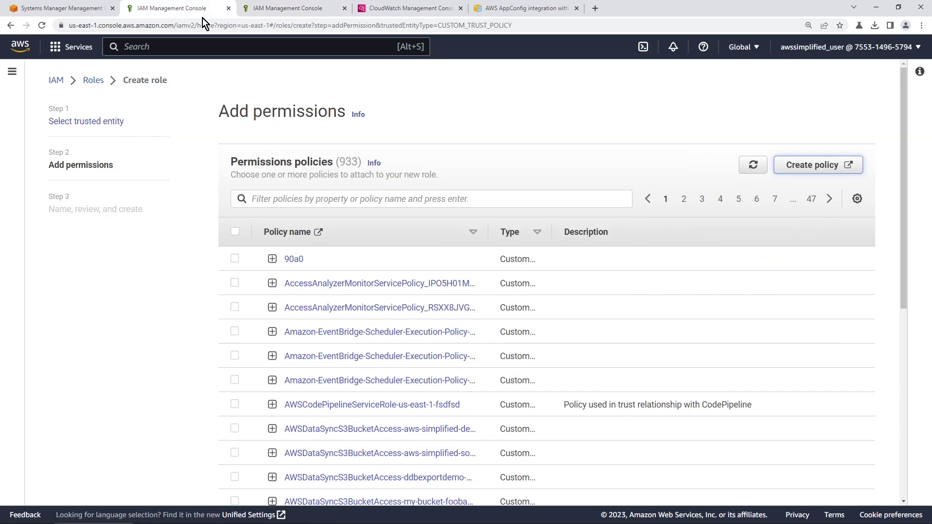
Refresh the permissions policies, filter them by CW, attach CWDescrieAlarms to the role, and continue to the review
{"action": "left_click", "coordinate": [497, 203]}
{"action": "left_click", "coordinate": [753, 165]}
{"action": "left_click", "coordinate": [322, 199]}
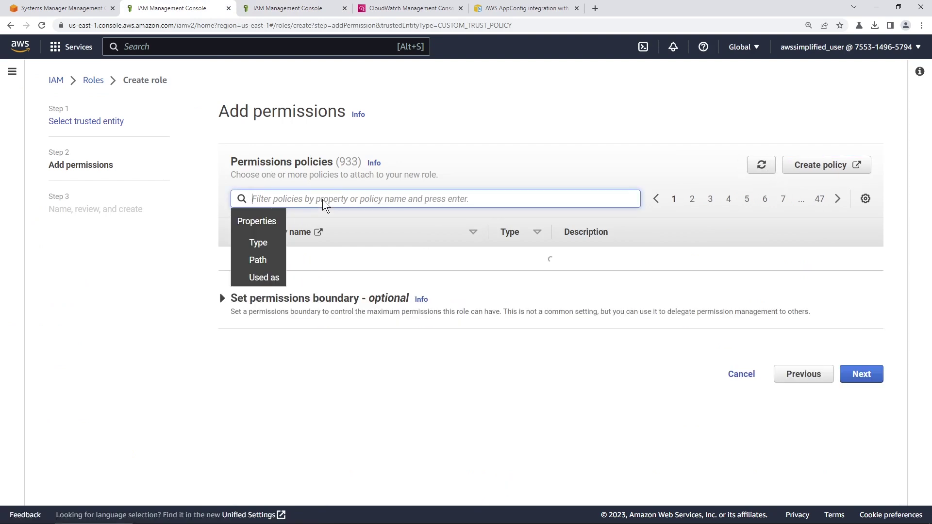
{"action": "type", "text": "CW"}
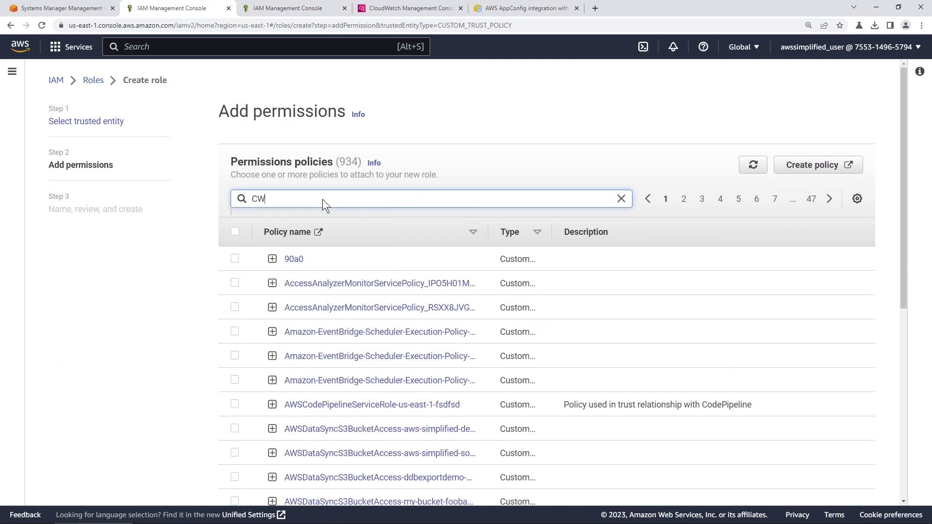
{"action": "key", "text": "Return"}
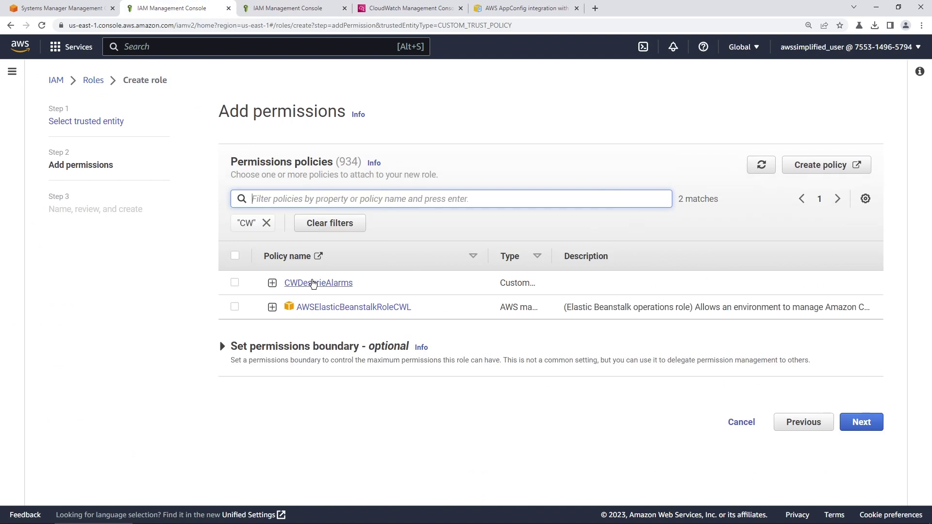
{"action": "left_click", "coordinate": [235, 284]}
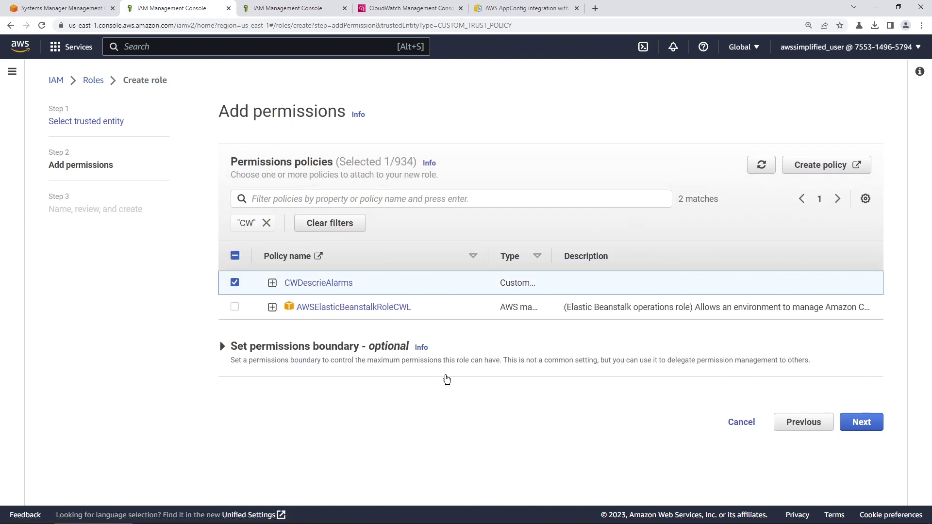
{"action": "left_click", "coordinate": [857, 423]}
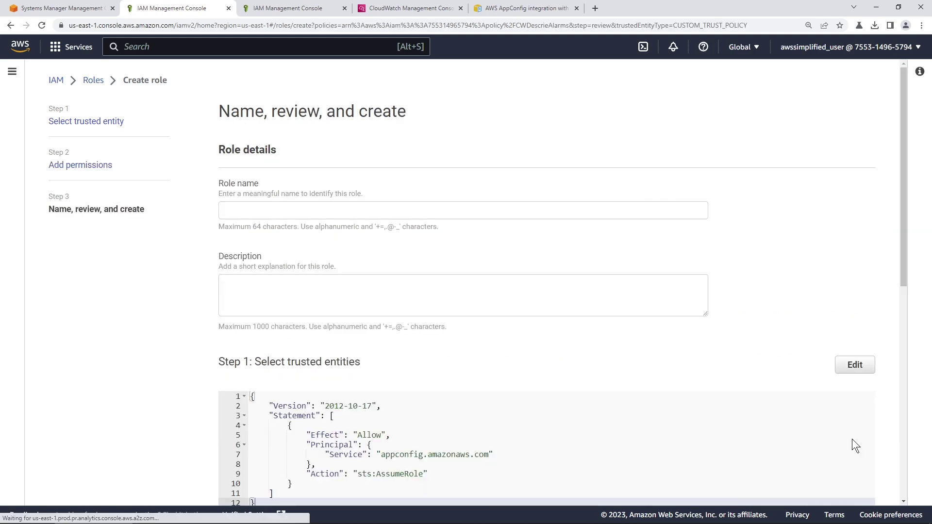
Name the role AppConfigCW, review its trust policy and attached permissions, and create it without tags
{"action": "left_click", "coordinate": [300, 212]}
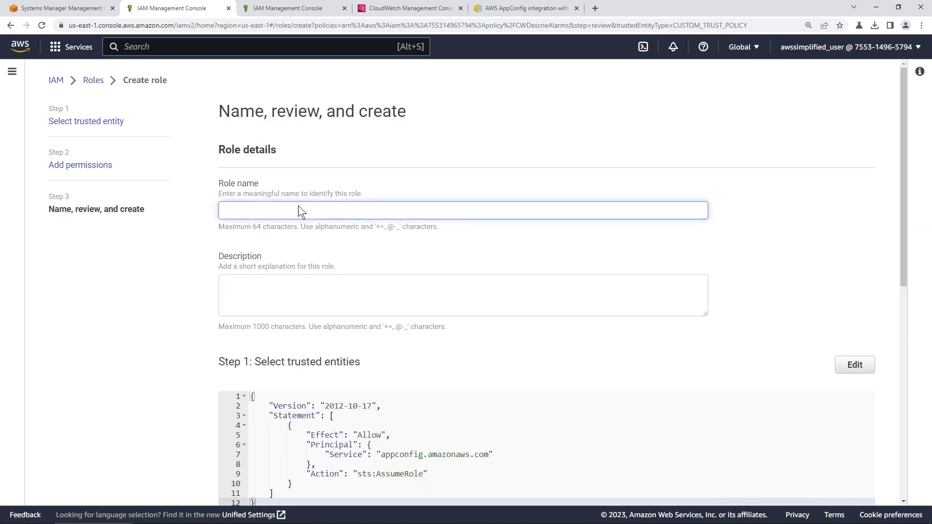
{"action": "type", "text": "AppConfigCW"}
{"action": "scroll", "coordinate": [298, 213], "scroll_direction": "down", "scroll_amount": 3}
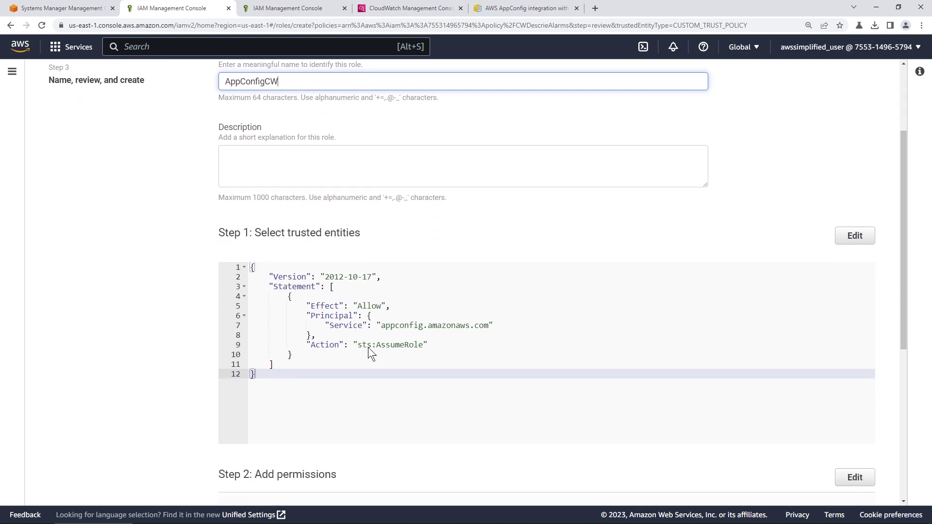
{"action": "scroll", "coordinate": [378, 334], "scroll_direction": "down", "scroll_amount": 4}
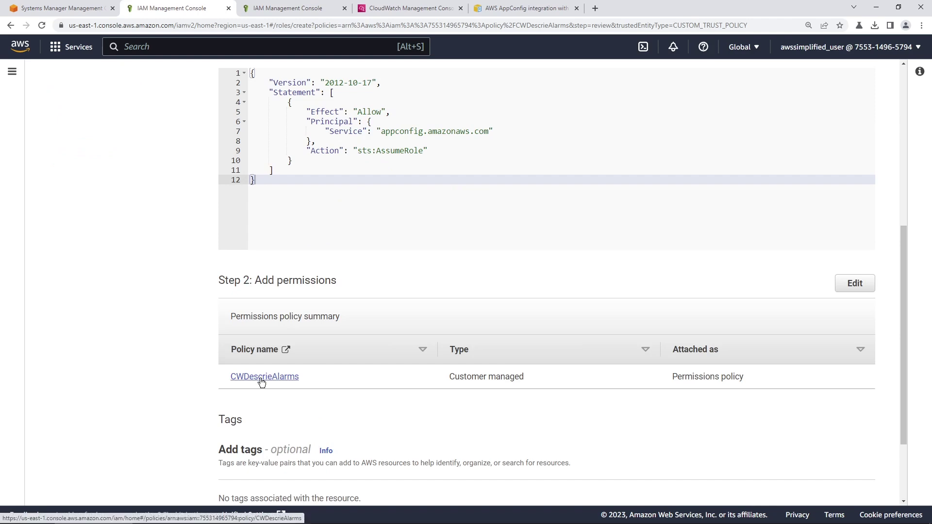
{"action": "scroll", "coordinate": [261, 386], "scroll_direction": "down", "scroll_amount": 3}
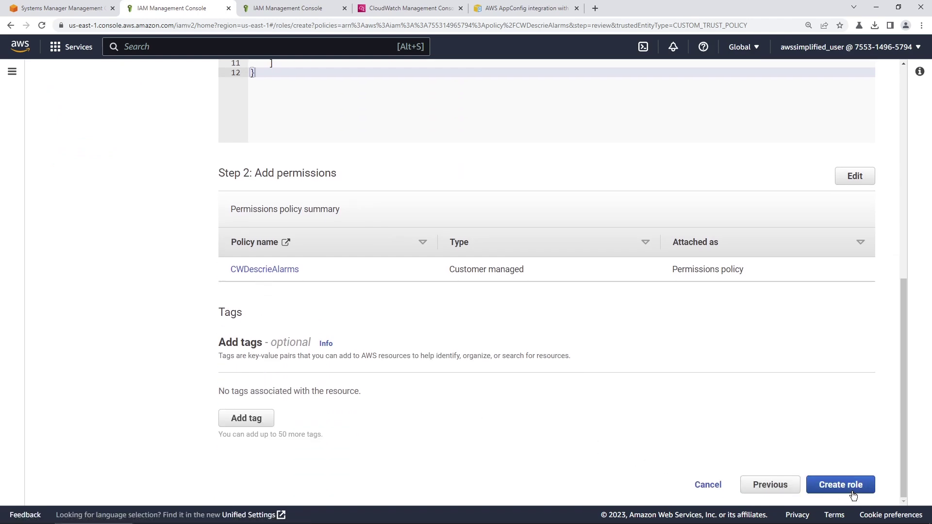
{"action": "left_click", "coordinate": [852, 496]}
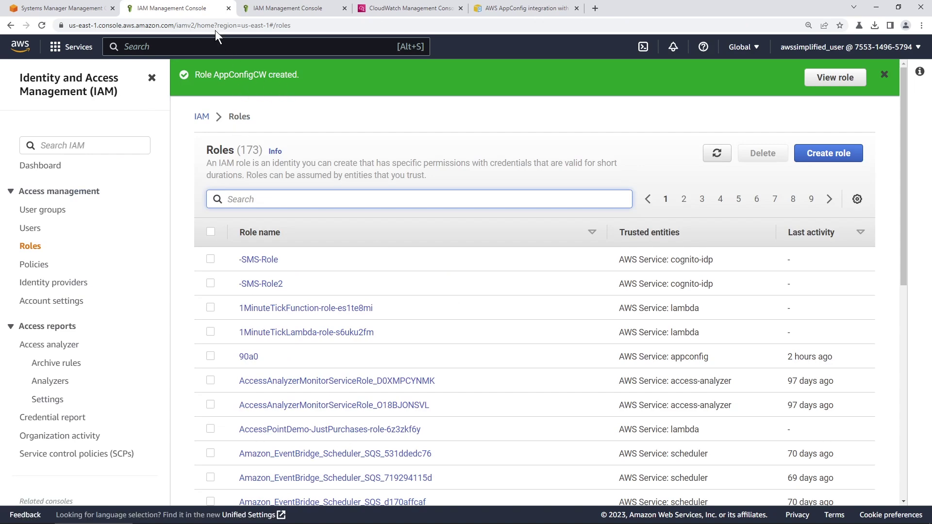
Close both IAM pages and return to the Beta environment's update form in Systems Manager
{"action": "left_click", "coordinate": [227, 8]}
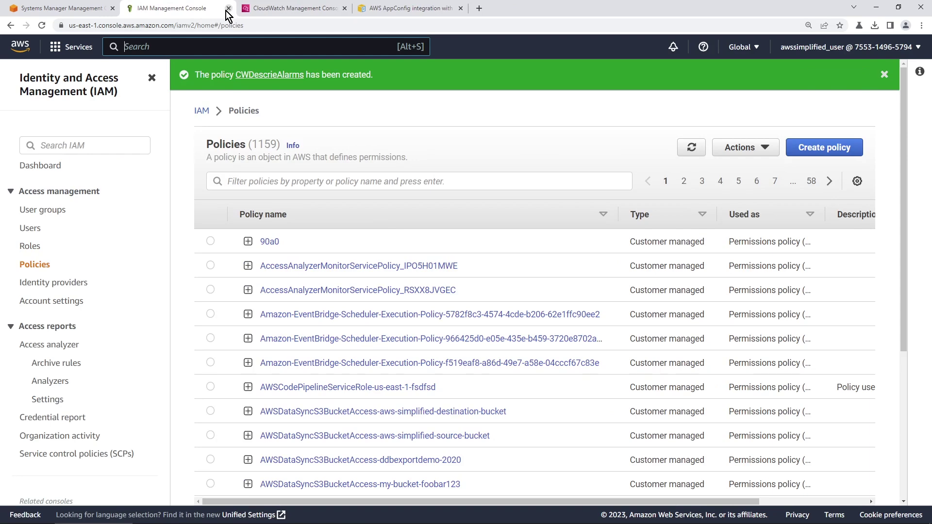
{"action": "left_click", "coordinate": [228, 8]}
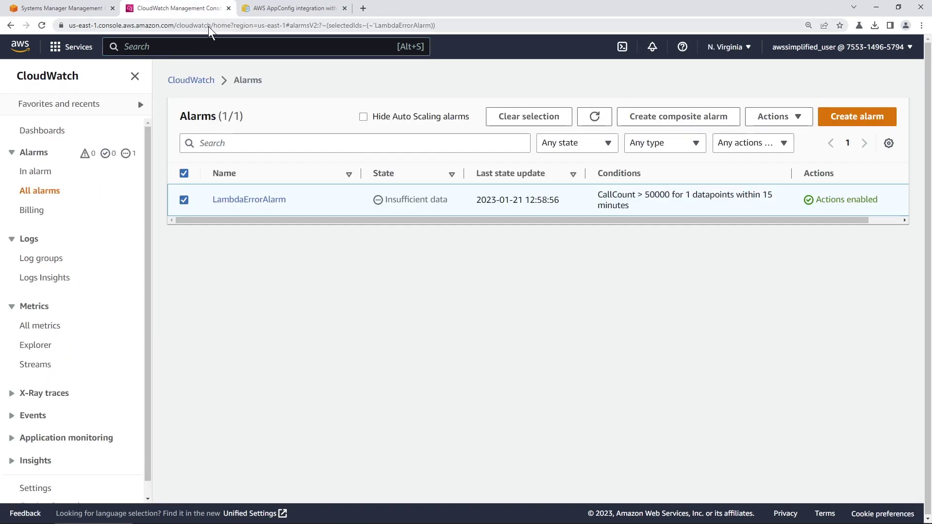
{"action": "left_click", "coordinate": [106, 9]}
{"action": "left_click", "coordinate": [376, 338]}
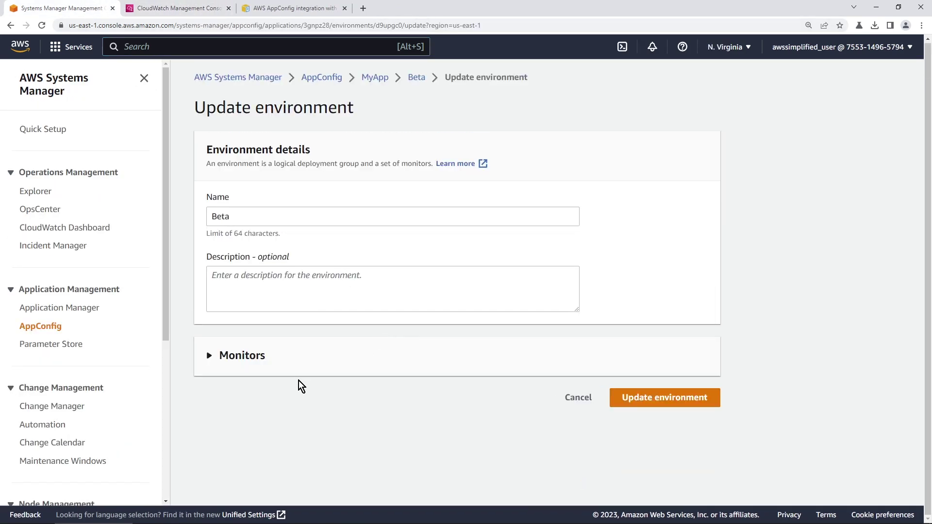
{"action": "left_click", "coordinate": [313, 366]}
{"action": "left_click", "coordinate": [251, 388]}
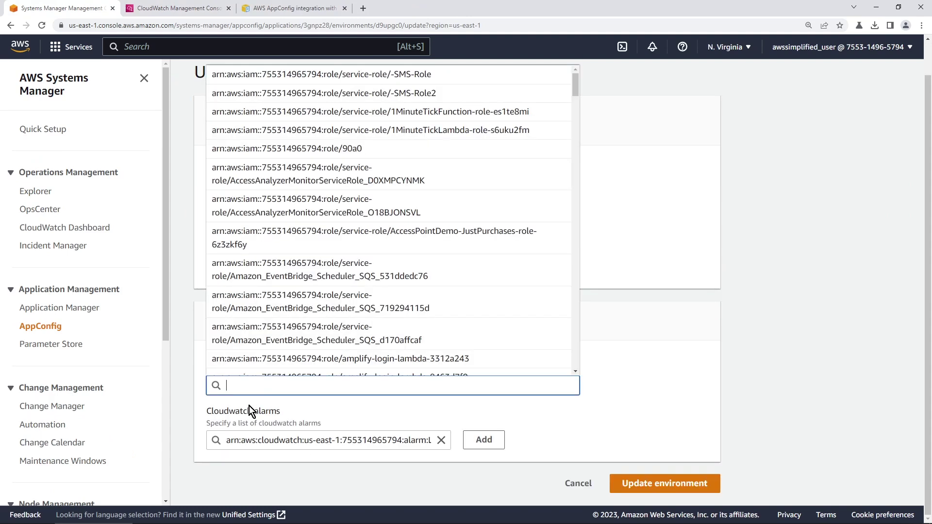
{"action": "type", "text": "cw"}
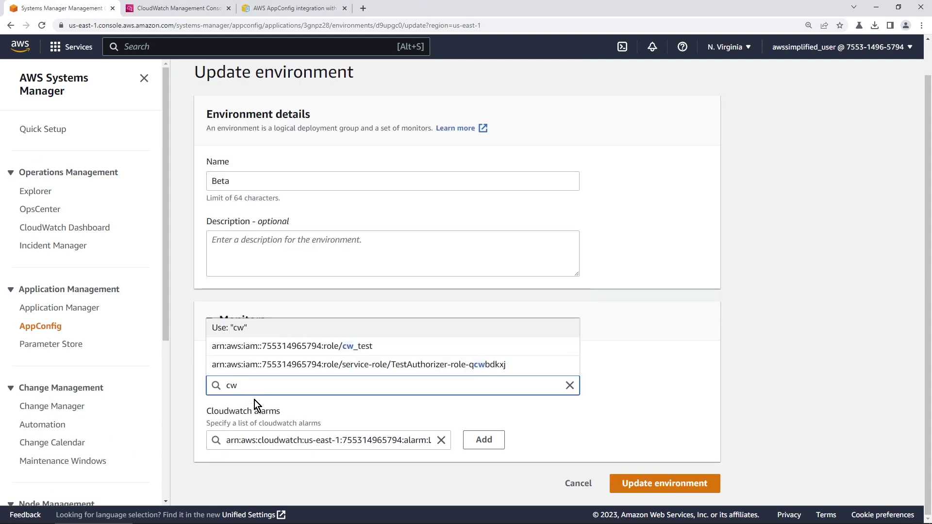
{"action": "key", "text": "BackSpace"}
{"action": "key", "text": "BackSpace"}
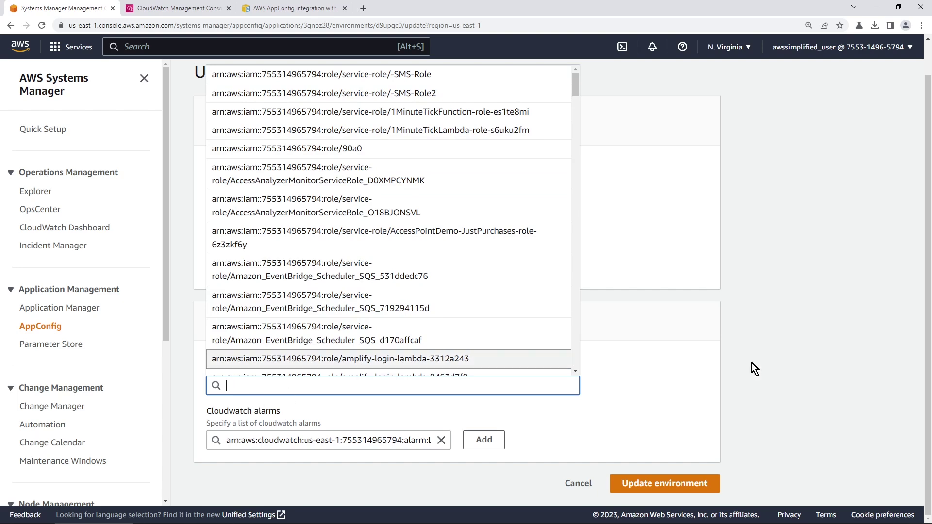
{"action": "left_click", "coordinate": [775, 365]}
{"action": "scroll", "coordinate": [684, 382], "scroll_direction": "up", "scroll_amount": 2}
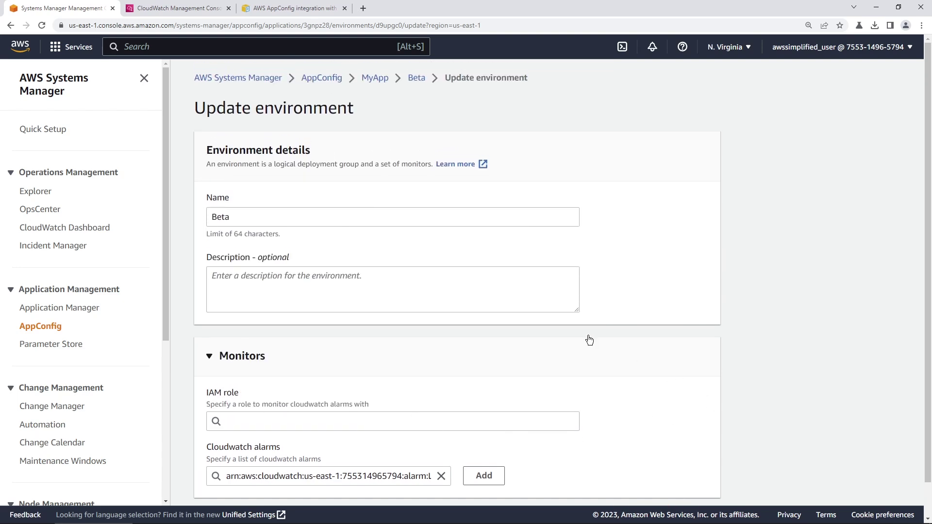
Reopen the Beta environment for updating and assign the AppConfigCW role as its monitor's IAM role
{"action": "left_click", "coordinate": [416, 80]}
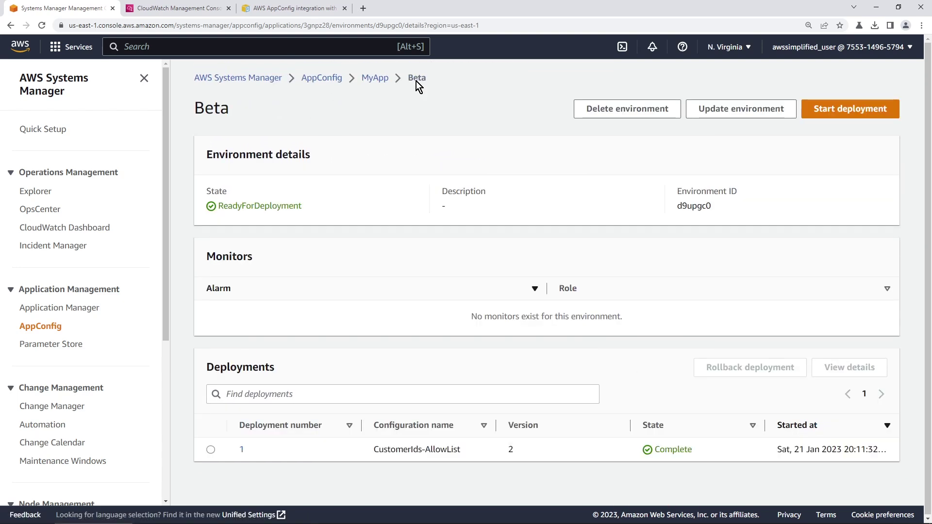
{"action": "left_click", "coordinate": [731, 117]}
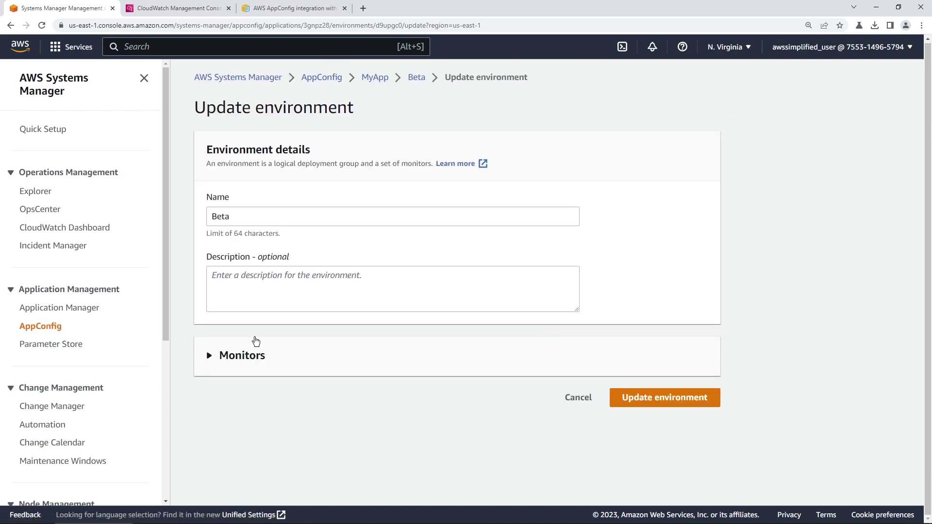
{"action": "left_click", "coordinate": [250, 372]}
{"action": "left_click", "coordinate": [305, 421]}
{"action": "type", "text": "cw"}
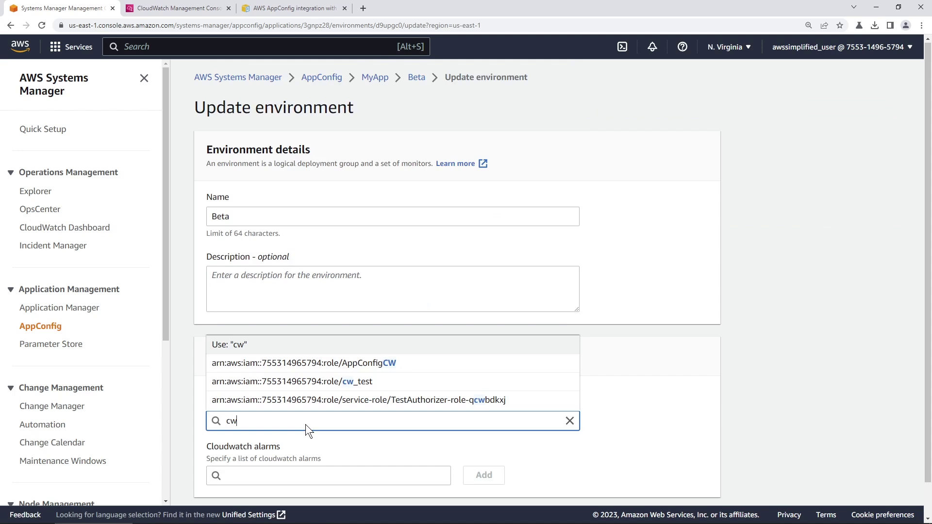
{"action": "left_click", "coordinate": [362, 365]}
Add LambdaErrorAlarm to the environment's CloudWatch alarms and save the updated Beta environment
{"action": "scroll", "coordinate": [340, 452], "scroll_direction": "down", "scroll_amount": 2}
{"action": "left_click", "coordinate": [281, 441]}
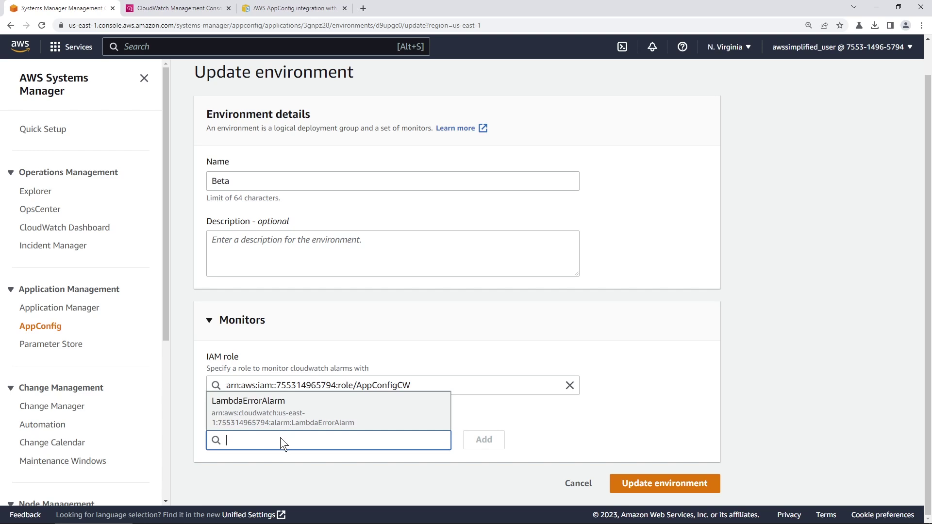
{"action": "left_click", "coordinate": [281, 423]}
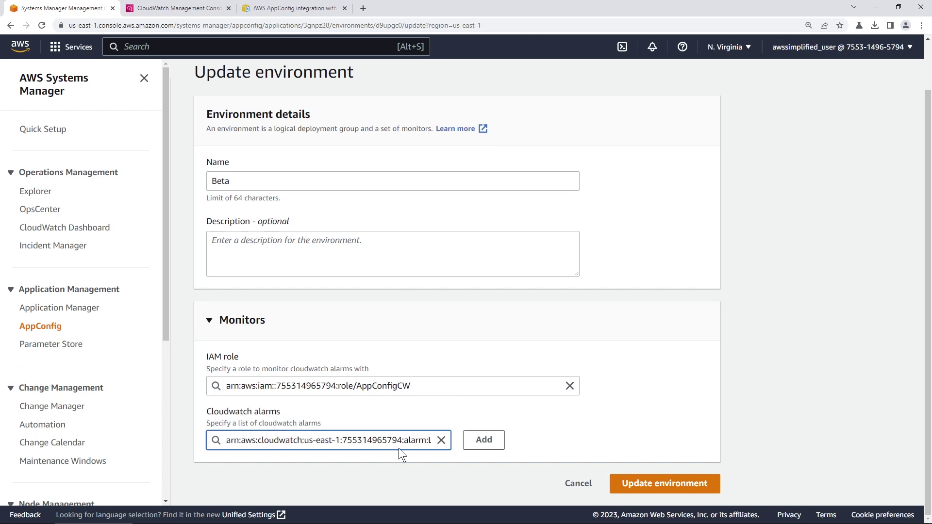
{"action": "left_click", "coordinate": [495, 449]}
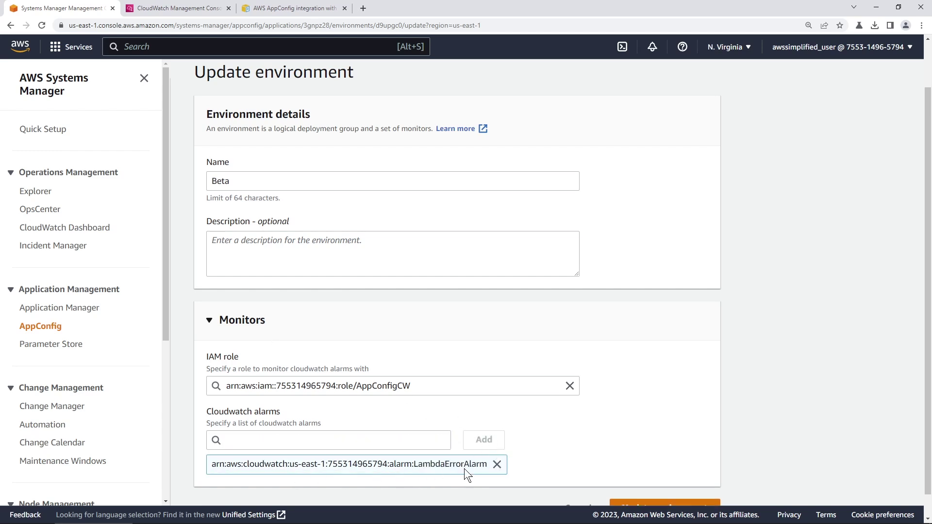
{"action": "scroll", "coordinate": [465, 469], "scroll_direction": "down", "scroll_amount": 1}
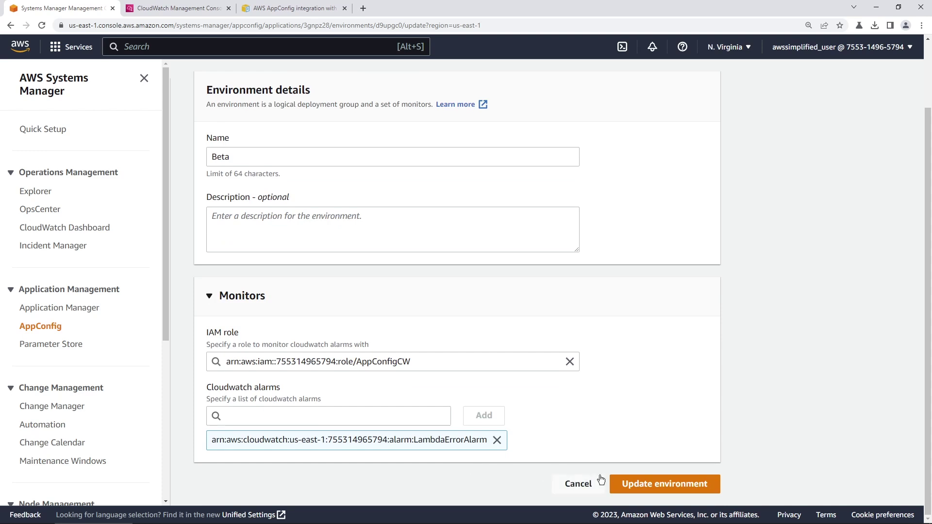
{"action": "left_click", "coordinate": [650, 481]}
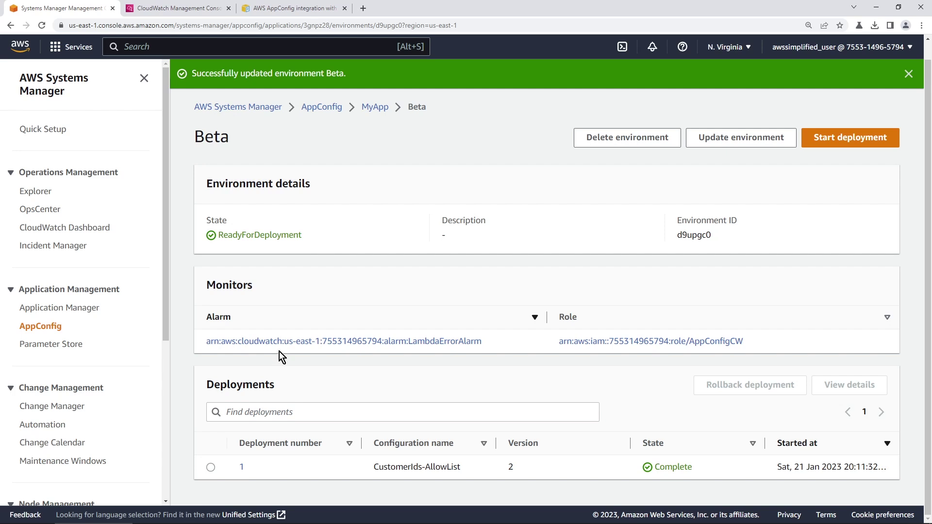
Start a Beta deployment of CustomerIds-AllowList, hosted version 1, with the AppConfig.Canary10Percent20Minutes strategy
{"action": "left_click", "coordinate": [817, 146]}
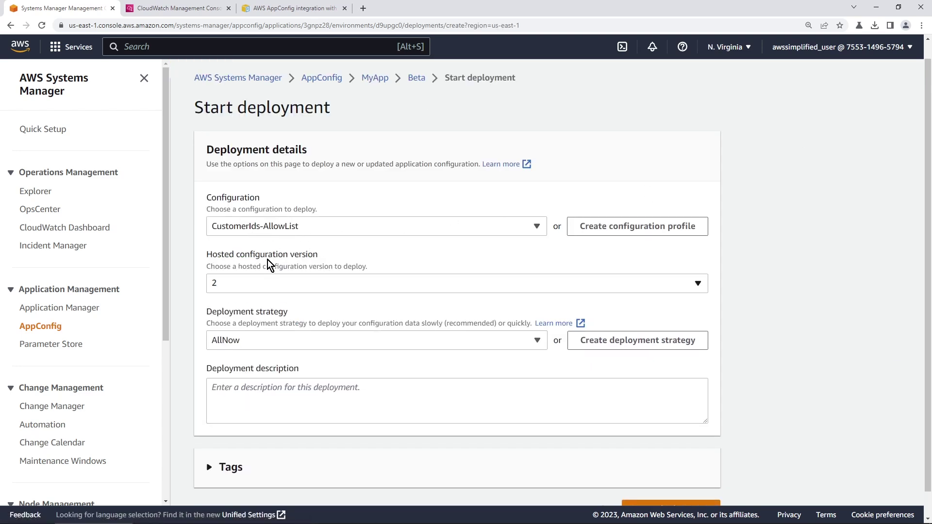
{"action": "left_click", "coordinate": [240, 283]}
{"action": "left_click", "coordinate": [242, 341]}
{"action": "left_click", "coordinate": [235, 342]}
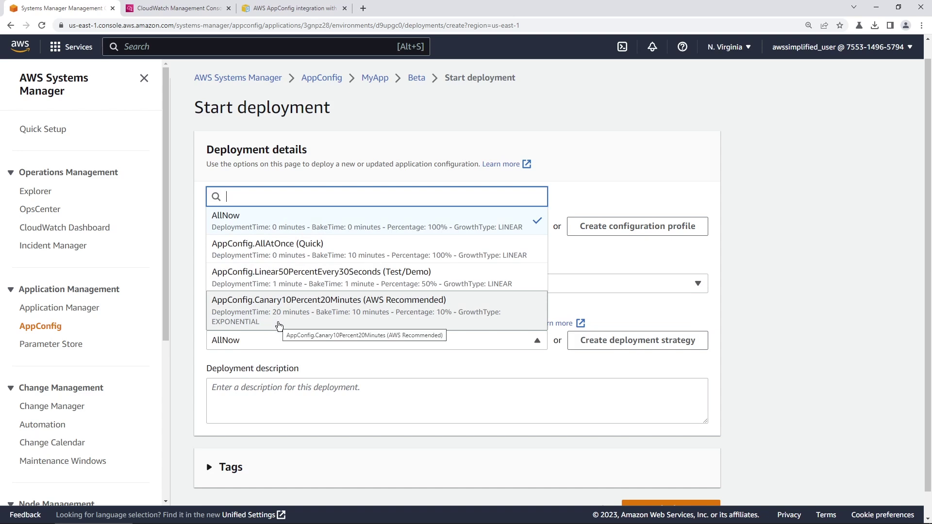
{"action": "left_click", "coordinate": [327, 329]}
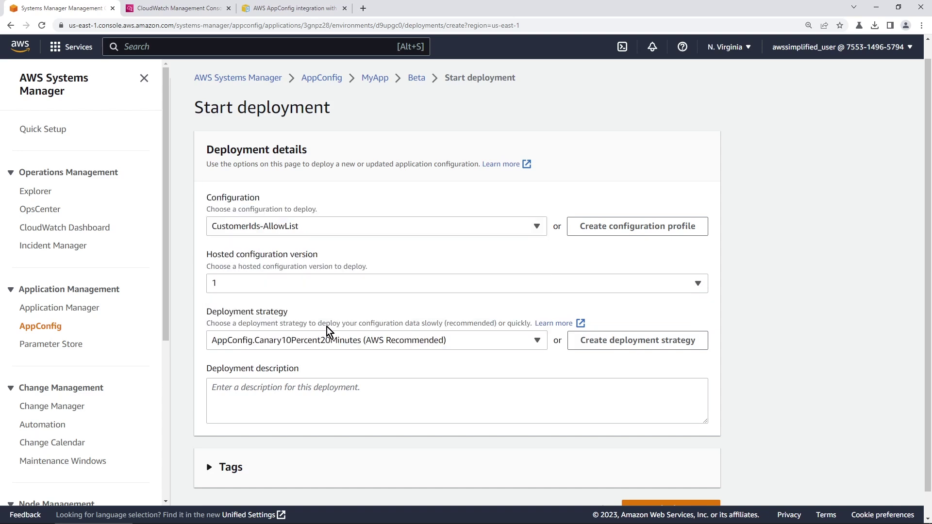
{"action": "scroll", "coordinate": [601, 440], "scroll_direction": "down", "scroll_amount": 1}
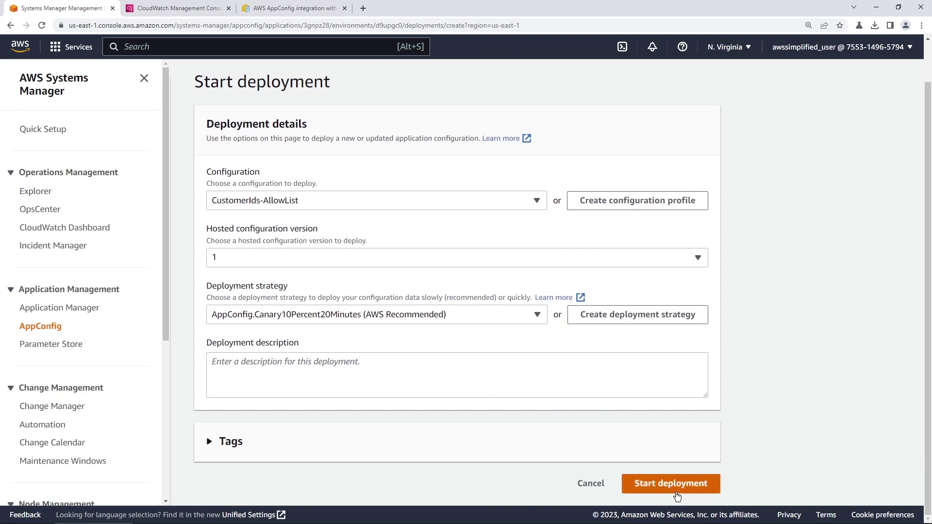
{"action": "left_click", "coordinate": [682, 490]}
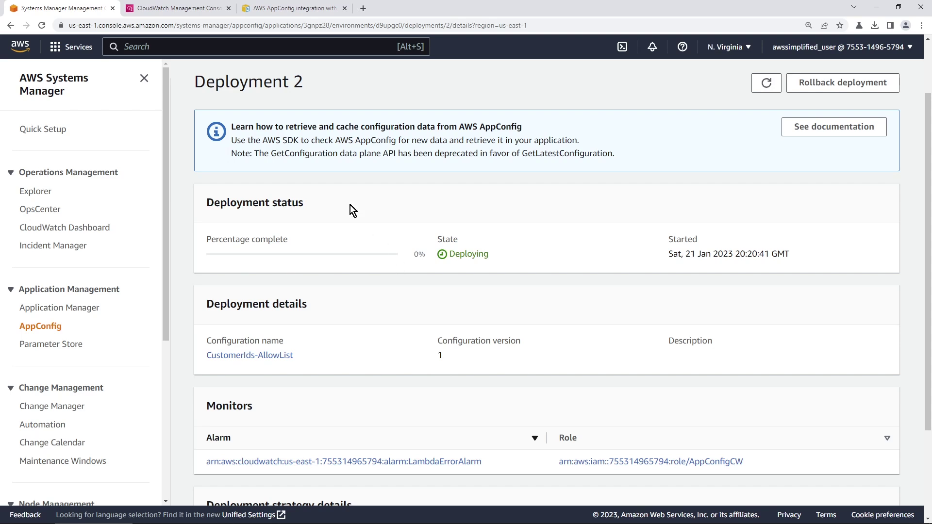
Switch to the CloudWatch alarms page and refresh the list to check LambdaErrorAlarm's state
{"action": "left_click", "coordinate": [203, 13]}
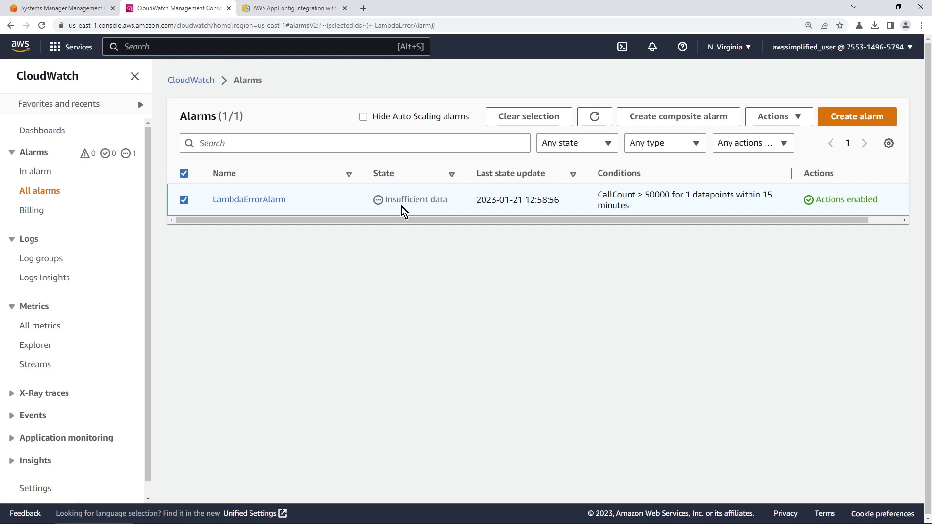
{"action": "left_click", "coordinate": [590, 120]}
{"action": "left_click", "coordinate": [590, 121]}
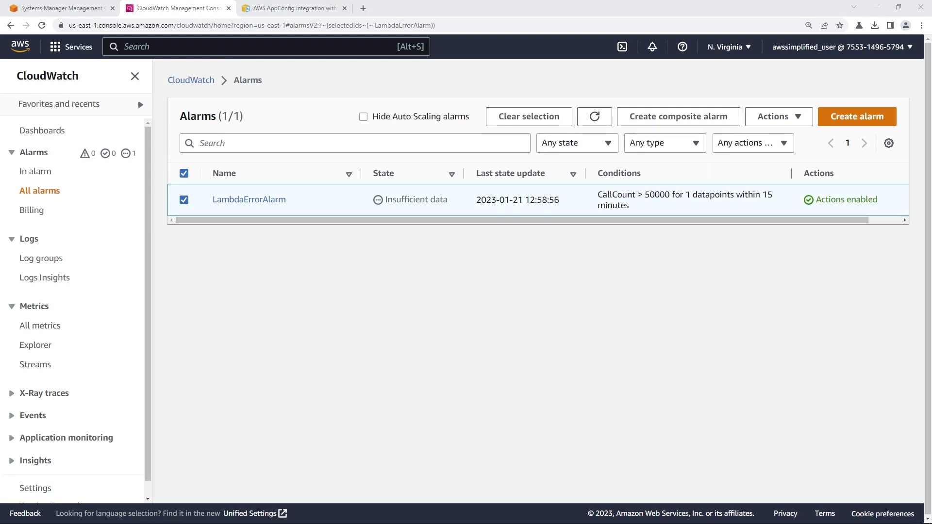
Switch to Windows PowerShell and recall the earlier aws cloudwatch set-alarm-state command for LambdaErrorAlarm
{"action": "left_click_drag", "start_coordinate": [930, 243], "coordinate": [592, 241]}
{"action": "left_click", "coordinate": [575, 334]}
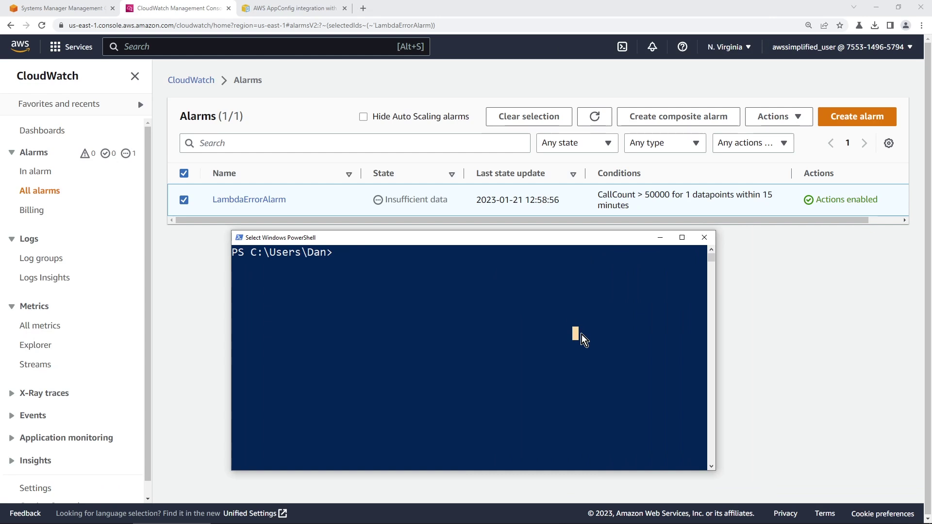
{"action": "key", "text": "Up"}
{"action": "key", "text": "Up"}
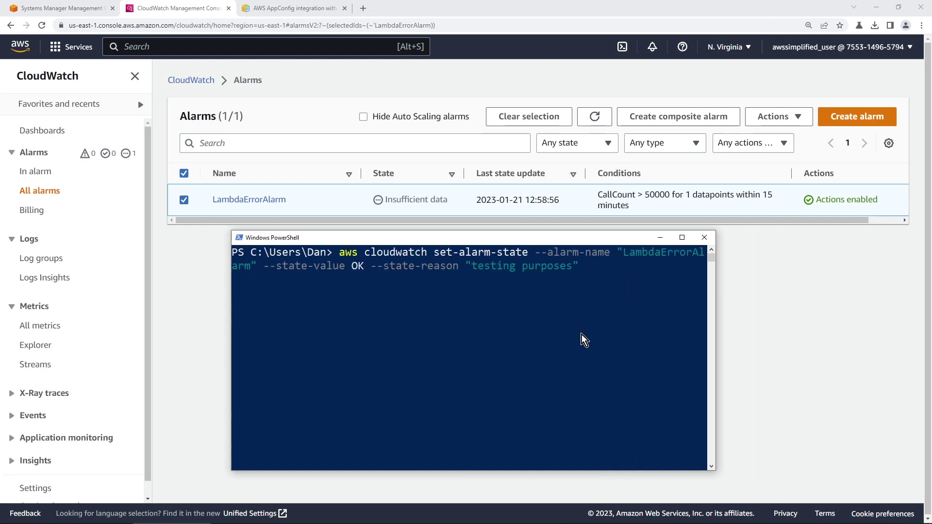
Change the recalled command's --state-value argument to ALARM, keeping the "testing purposes" state reason
{"action": "key", "text": "Left"}
{"action": "key", "text": "Left"}
{"action": "key", "text": "Left"}
{"action": "key", "text": "Left"}
{"action": "key", "text": "Left"}
{"action": "key", "text": "Left"}
{"action": "key", "text": "Left"}
{"action": "key", "text": "Left"}
{"action": "key", "text": "Left"}
{"action": "key", "text": "Left"}
{"action": "key", "text": "Left"}
{"action": "key", "text": "Left"}
{"action": "key", "text": "Left"}
{"action": "key", "text": "Left"}
{"action": "key", "text": "Left"}
{"action": "key", "text": "Left"}
{"action": "key", "text": "Left"}
{"action": "key", "text": "Left"}
{"action": "key", "text": "Left"}
{"action": "key", "text": "Left"}
{"action": "key", "text": "Left"}
{"action": "key", "text": "Left"}
{"action": "key", "text": "Left"}
{"action": "key", "text": "Left"}
{"action": "key", "text": "Left"}
{"action": "key", "text": "Left"}
{"action": "key", "text": "Left"}
{"action": "key", "text": "Left"}
{"action": "key", "text": "Left"}
{"action": "key", "text": "BackSpace"}
{"action": "key", "text": "BackSpace"}
{"action": "type", "text": "ALARM"}
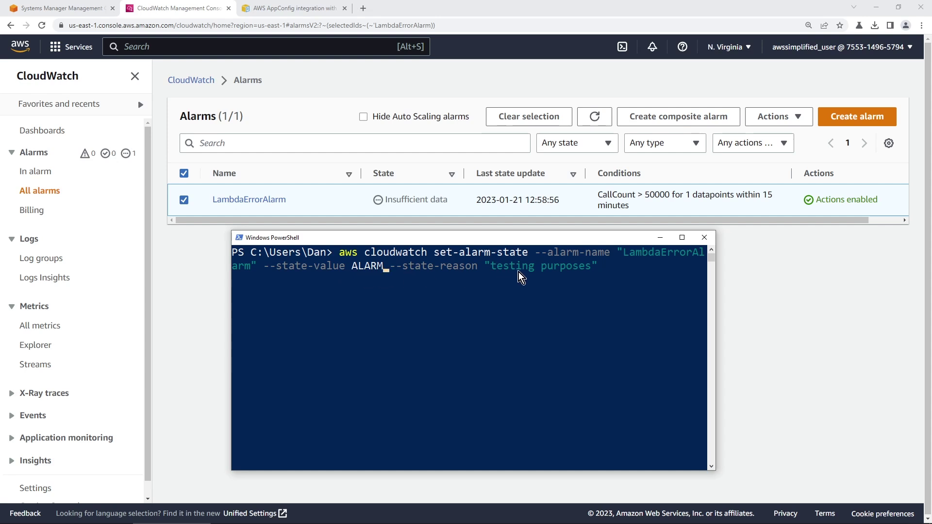
Run the set-alarm-state command, then return to CloudWatch in the browser and refresh the alarms list
{"action": "key", "text": "Return"}
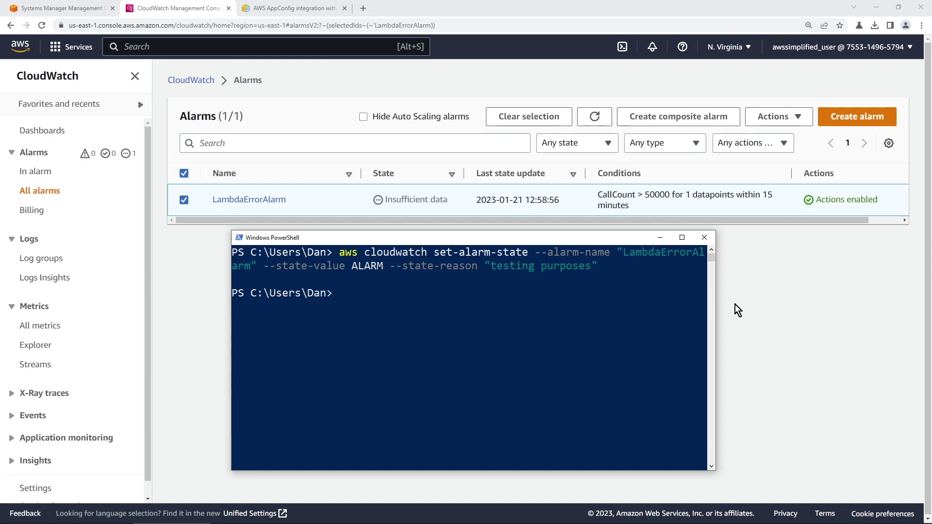
{"action": "left_click", "coordinate": [751, 307]}
{"action": "left_click", "coordinate": [594, 117]}
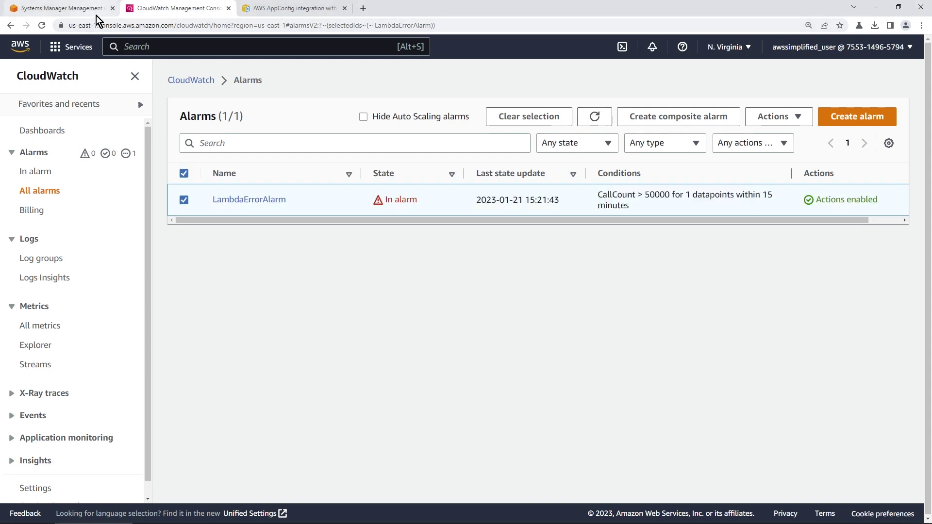
Switch to the Systems Manager tab, check Deployment 2's status and state, and return to the AppConfig applications list
{"action": "left_click", "coordinate": [63, 8]}
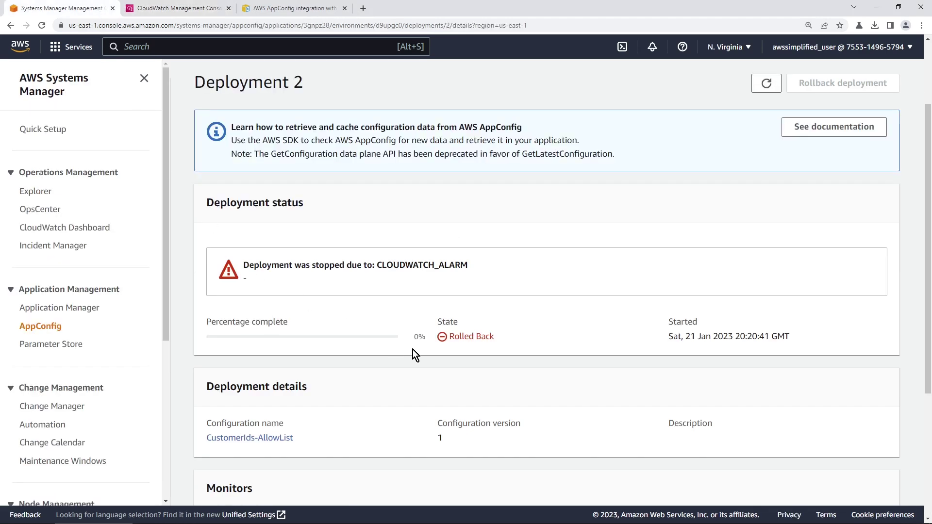
{"action": "left_click_drag", "start_coordinate": [436, 346], "coordinate": [507, 337]}
{"action": "left_click", "coordinate": [508, 337]}
{"action": "left_click", "coordinate": [40, 326]}
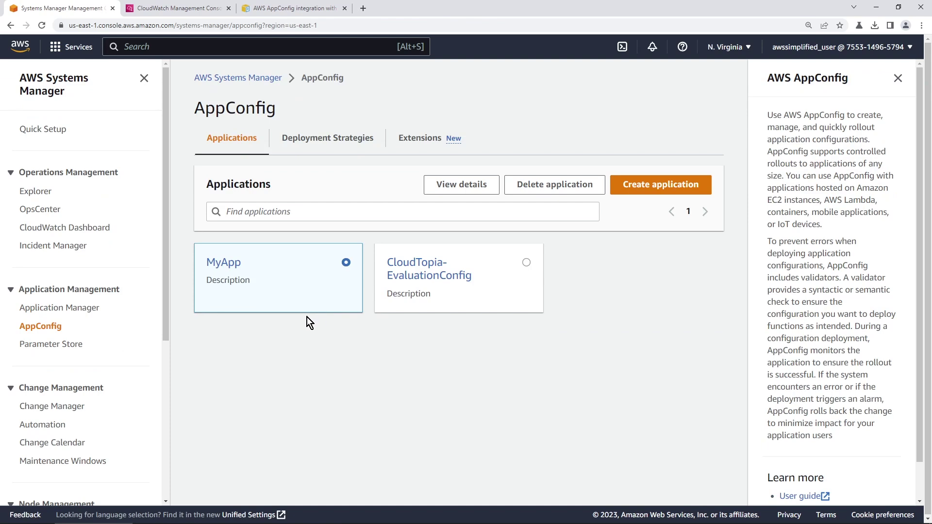
Switch to the CloudWatch browser tab, search the AWS services for Lambda and open the Lambda console
{"action": "left_click", "coordinate": [176, 10]}
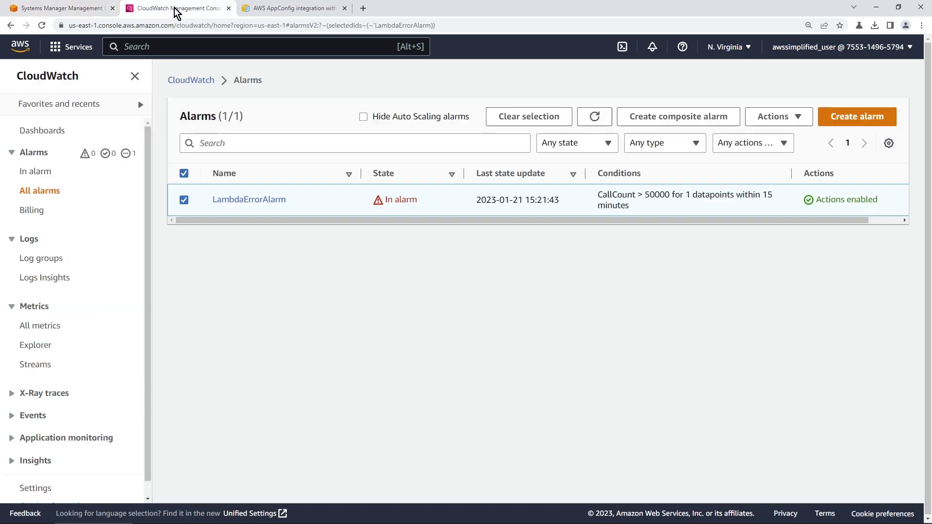
{"action": "left_click", "coordinate": [206, 41]}
{"action": "type", "text": "Lambda"}
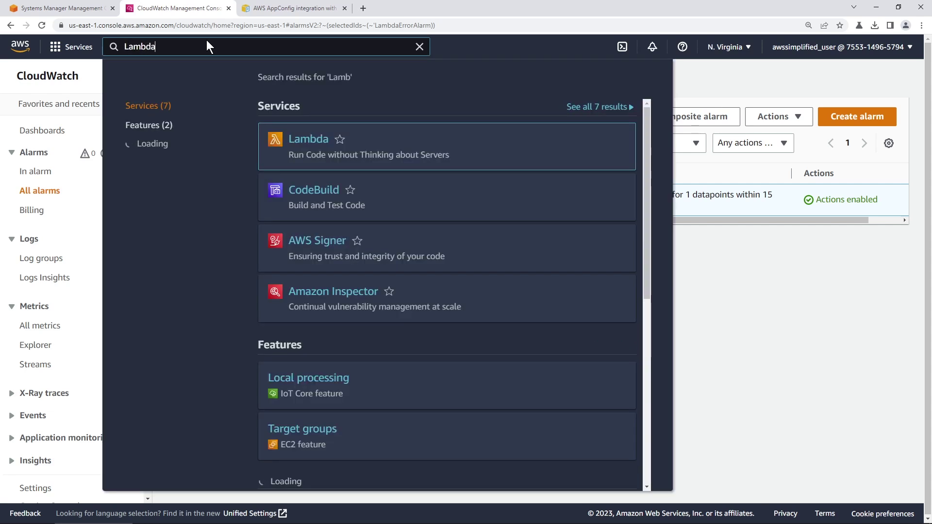
{"action": "left_click", "coordinate": [315, 141]}
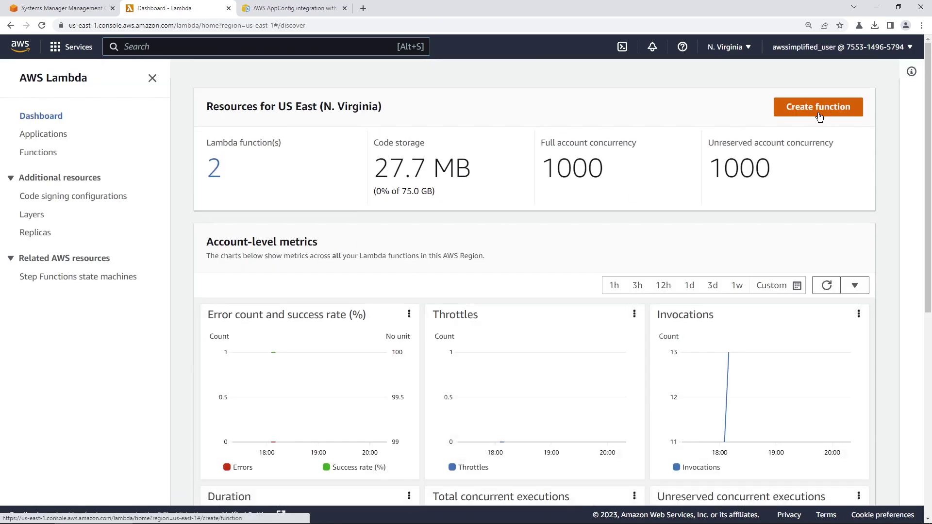
Create a Lambda function from scratch named AppConfigDemo with the Python 3.9 runtime and the default execution role
{"action": "left_click", "coordinate": [820, 117]}
{"action": "left_click", "coordinate": [226, 284]}
{"action": "type", "text": "AppConfigDemo"}
{"action": "scroll", "coordinate": [383, 223], "scroll_direction": "down", "scroll_amount": 1}
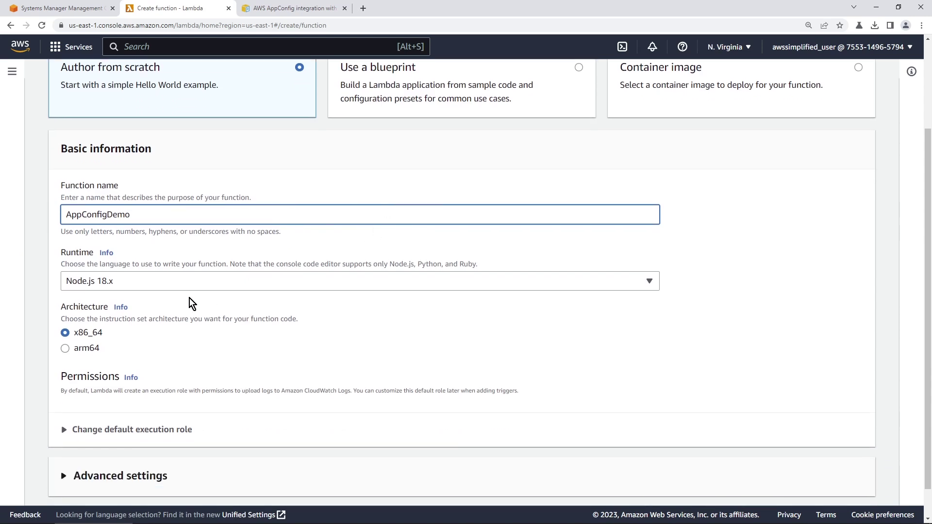
{"action": "left_click", "coordinate": [177, 281]}
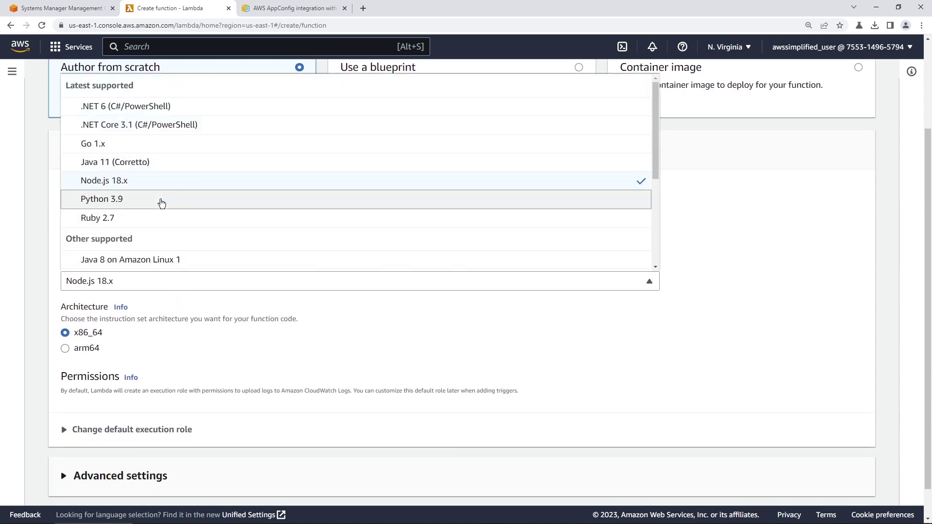
{"action": "left_click", "coordinate": [120, 203]}
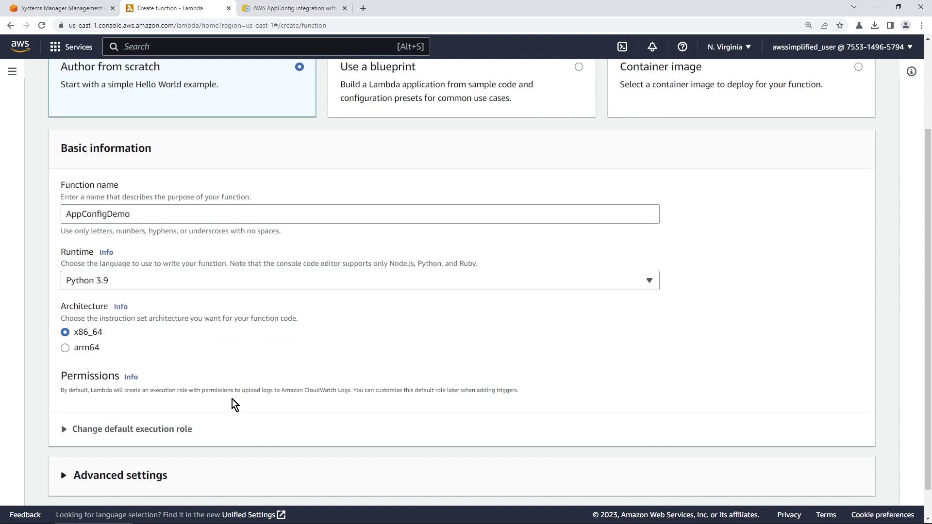
{"action": "scroll", "coordinate": [233, 403], "scroll_direction": "down", "scroll_amount": 1}
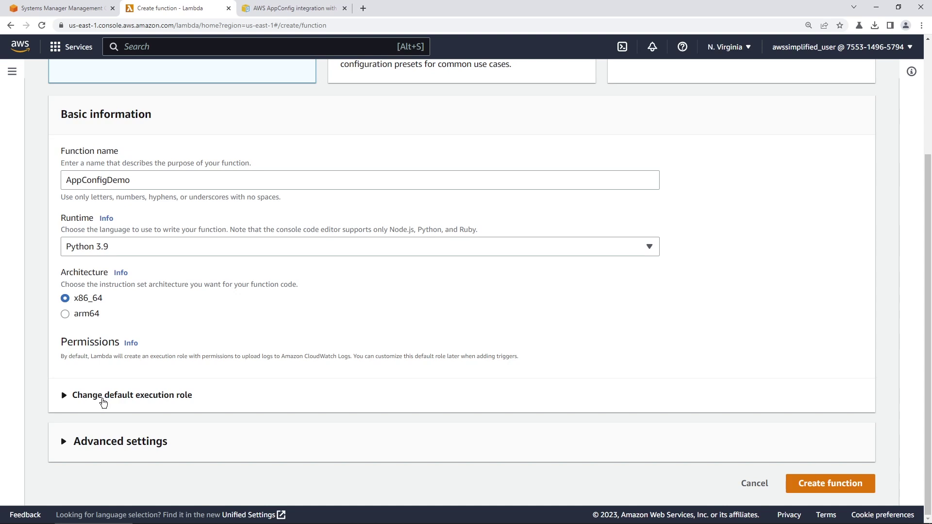
{"action": "left_click", "coordinate": [812, 478]}
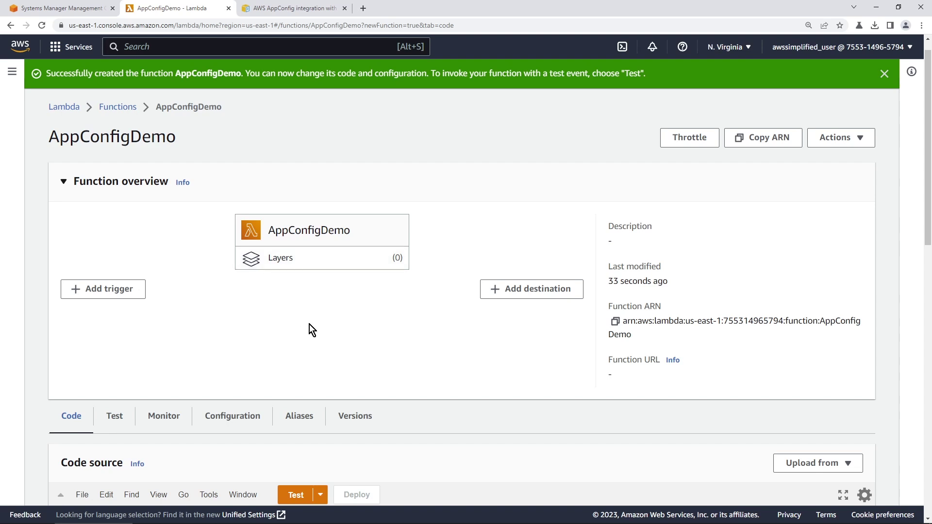
Add version 82 of the AWS-provided AWS-AppConfig-Extension layer to the AppConfigDemo function
{"action": "scroll", "coordinate": [314, 325], "scroll_direction": "down", "scroll_amount": 2}
{"action": "scroll", "coordinate": [313, 325], "scroll_direction": "down", "scroll_amount": 1}
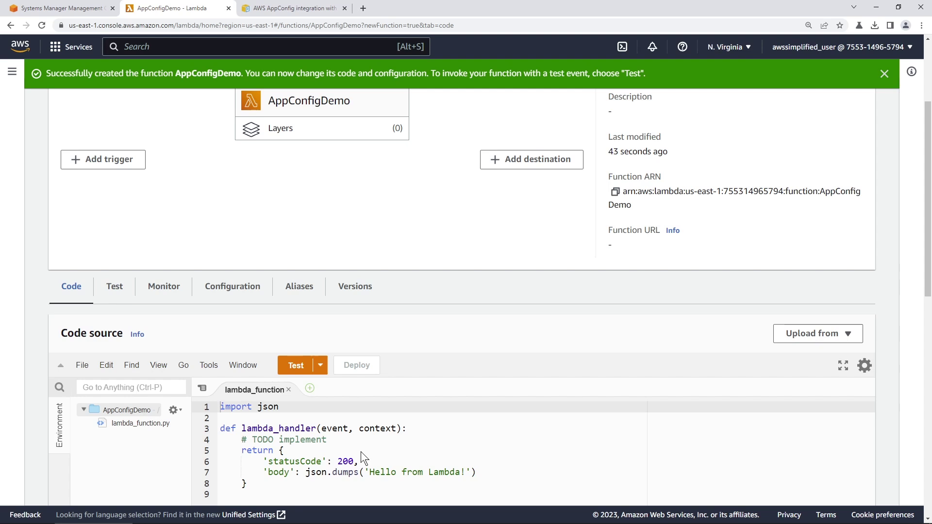
{"action": "scroll", "coordinate": [410, 313], "scroll_direction": "up", "scroll_amount": 1}
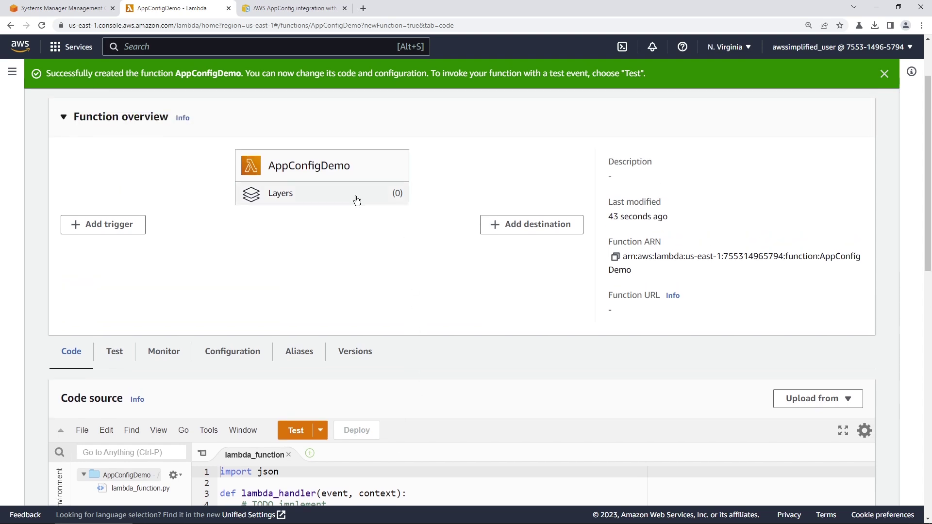
{"action": "left_click", "coordinate": [318, 204]}
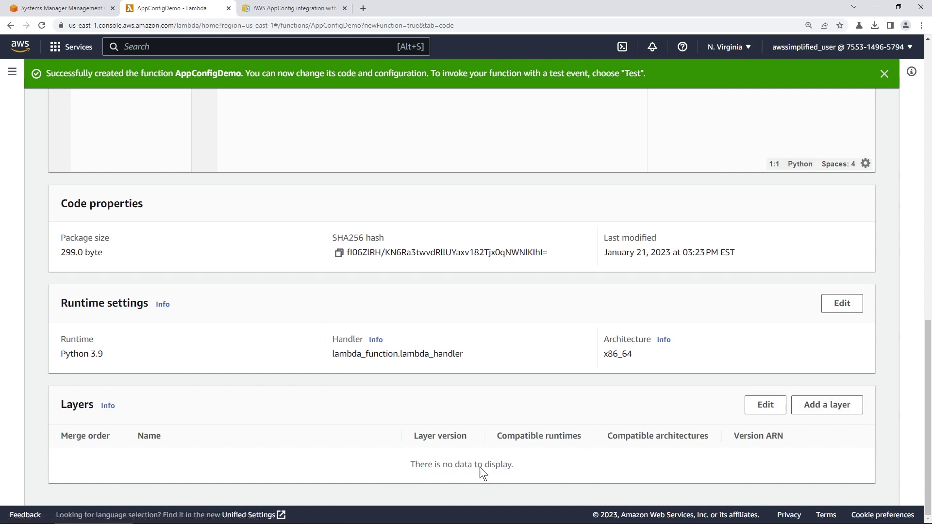
{"action": "left_click", "coordinate": [831, 410]}
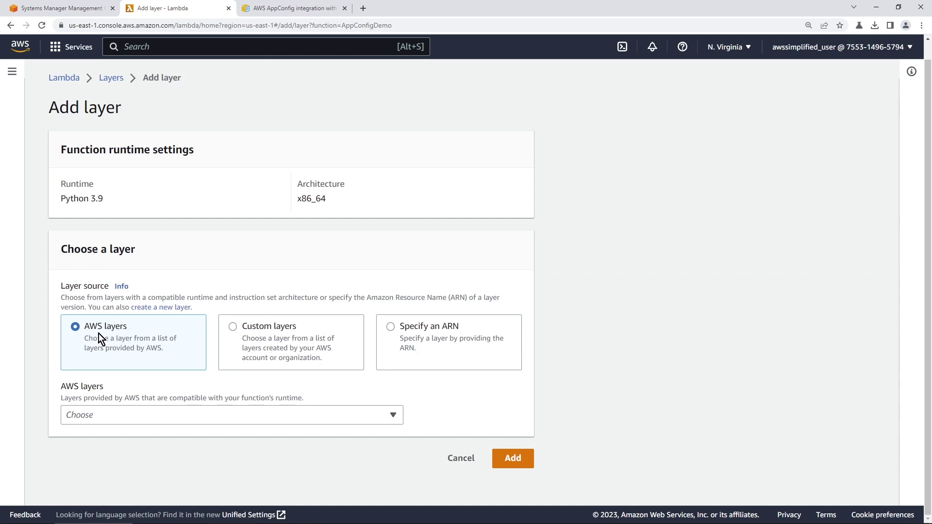
{"action": "left_click", "coordinate": [103, 415]}
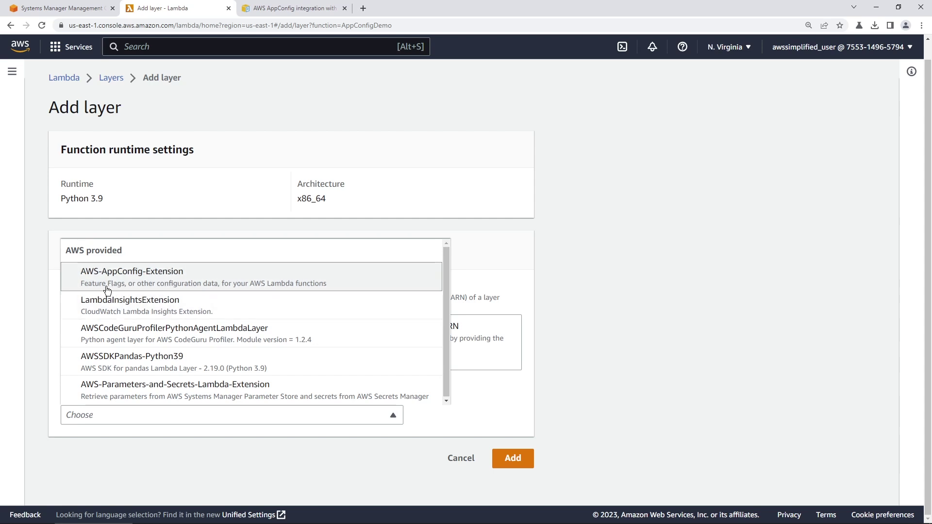
{"action": "left_click", "coordinate": [240, 285]}
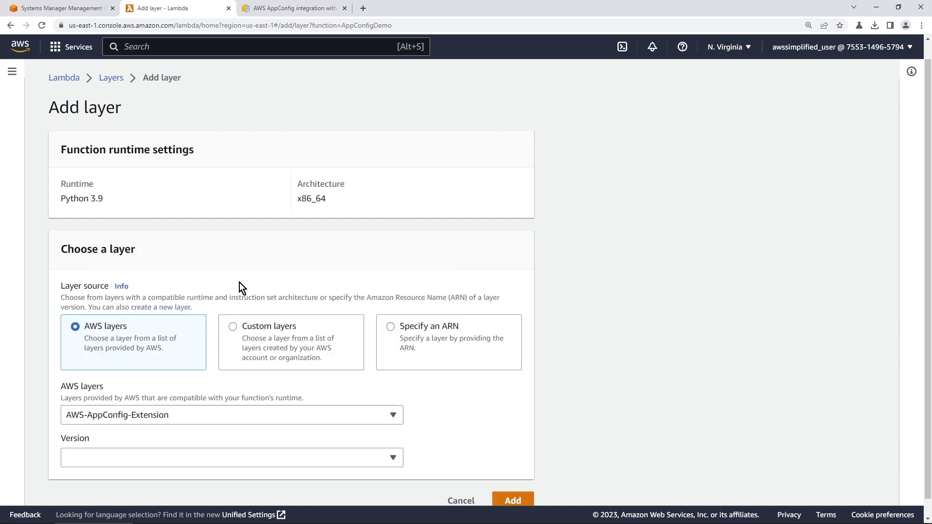
{"action": "scroll", "coordinate": [209, 384], "scroll_direction": "down", "scroll_amount": 1}
{"action": "left_click", "coordinate": [107, 441]}
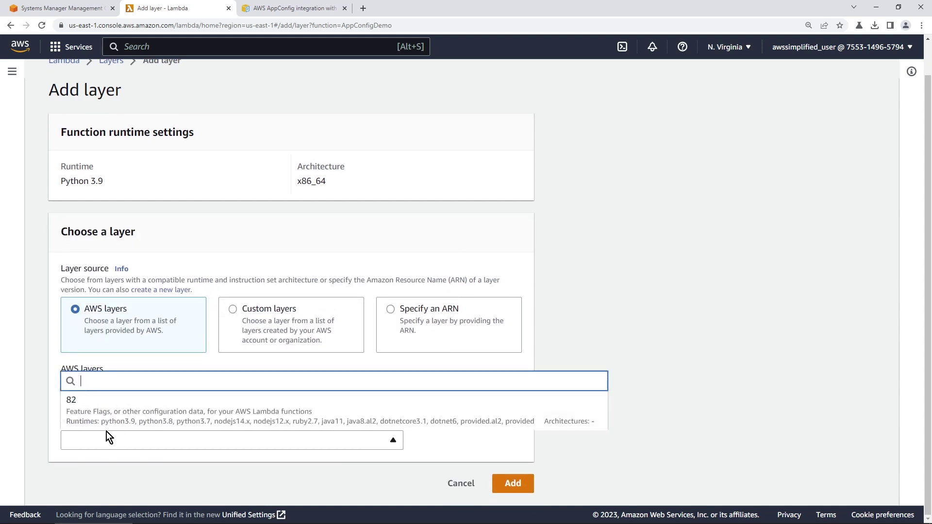
{"action": "left_click", "coordinate": [94, 413]}
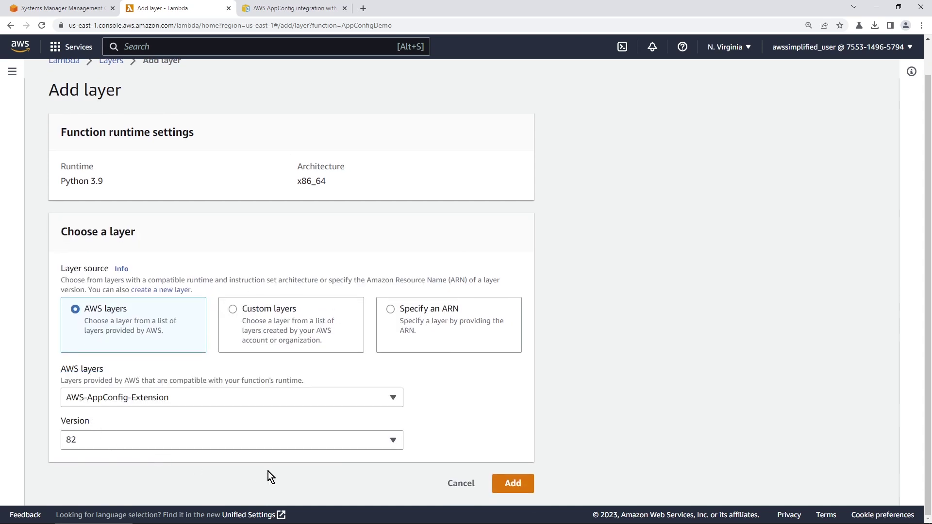
{"action": "left_click", "coordinate": [523, 485]}
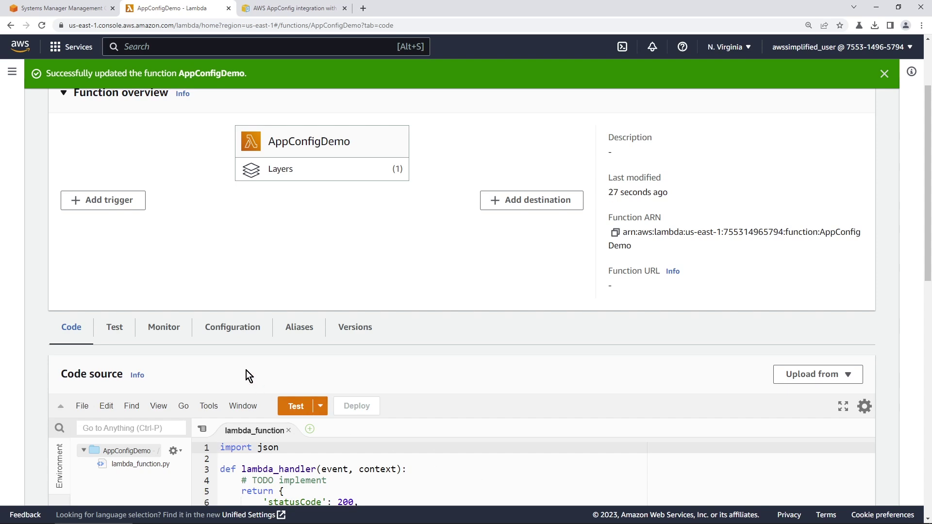
Review the AppConfigDemo function's permissions and its resource summary services, and open its execution role in IAM
{"action": "left_click", "coordinate": [231, 330]}
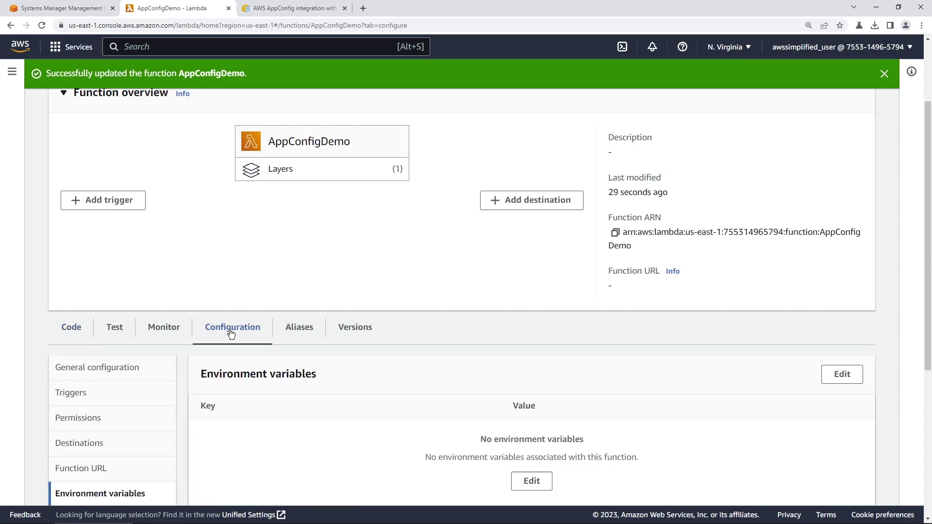
{"action": "scroll", "coordinate": [244, 437], "scroll_direction": "down", "scroll_amount": 3}
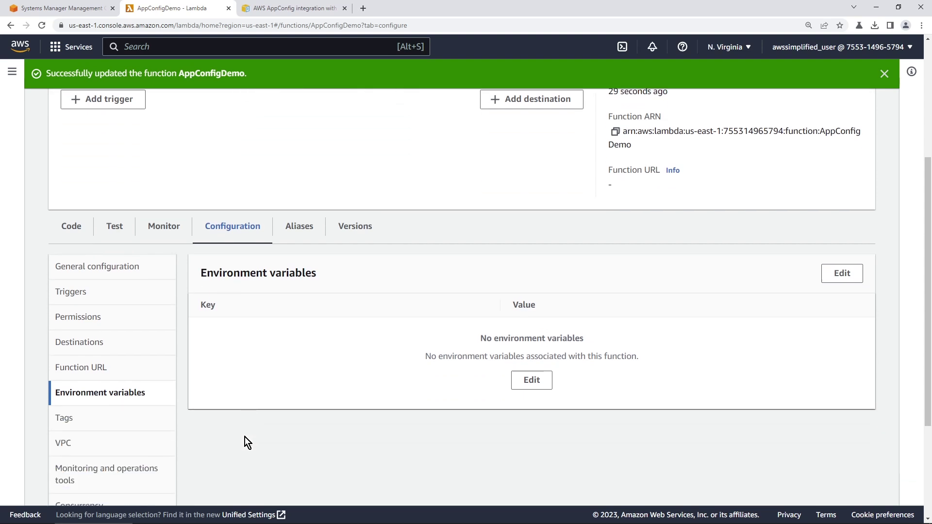
{"action": "left_click", "coordinate": [104, 293]}
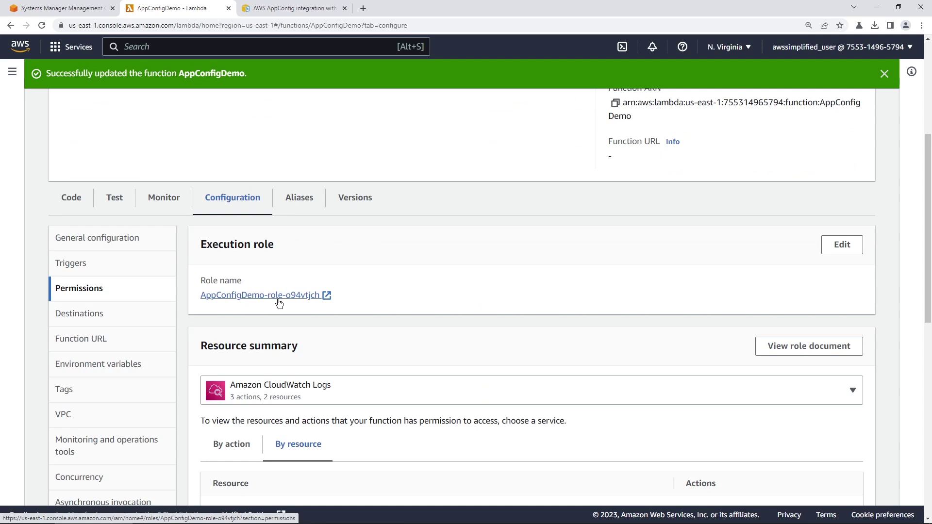
{"action": "left_click", "coordinate": [410, 393]}
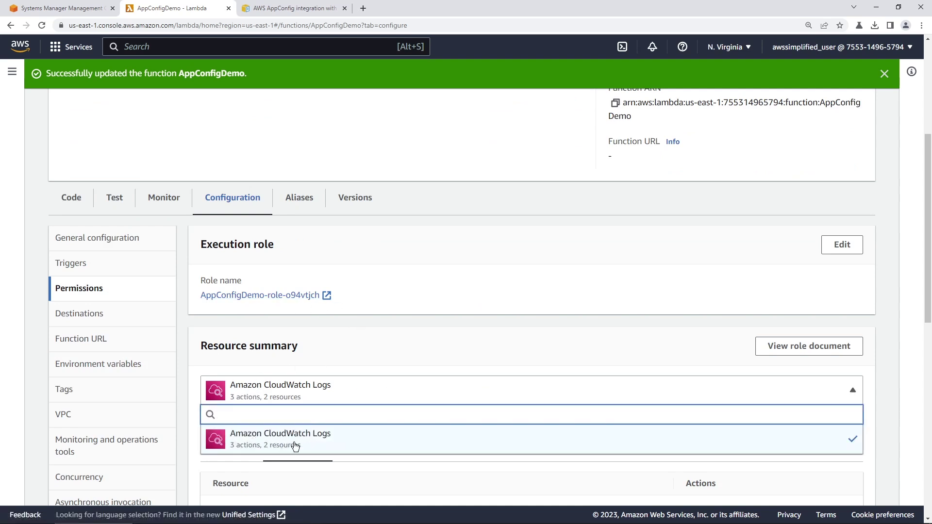
{"action": "left_click", "coordinate": [332, 352]}
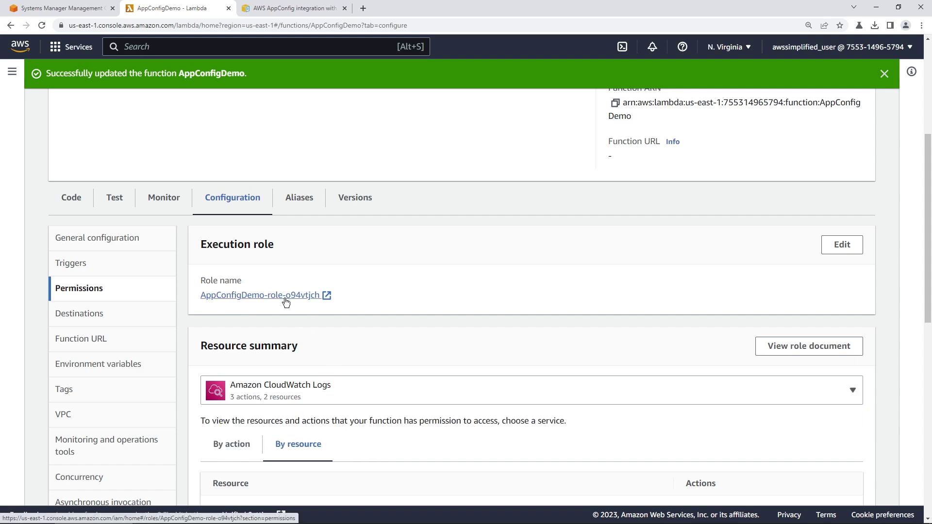
{"action": "left_click", "coordinate": [286, 301]}
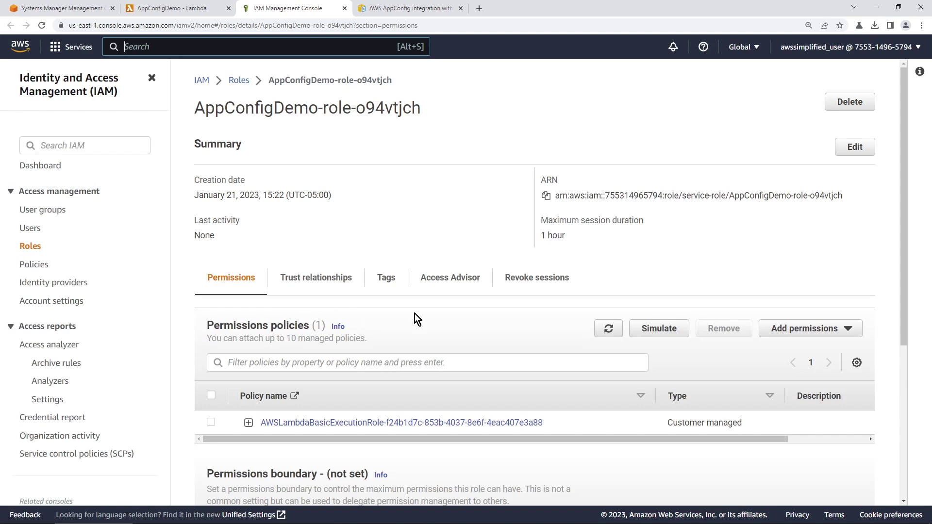
Start an inline policy for the AppConfigDemo execution role and choose AppConfig as its service
{"action": "left_click", "coordinate": [810, 329]}
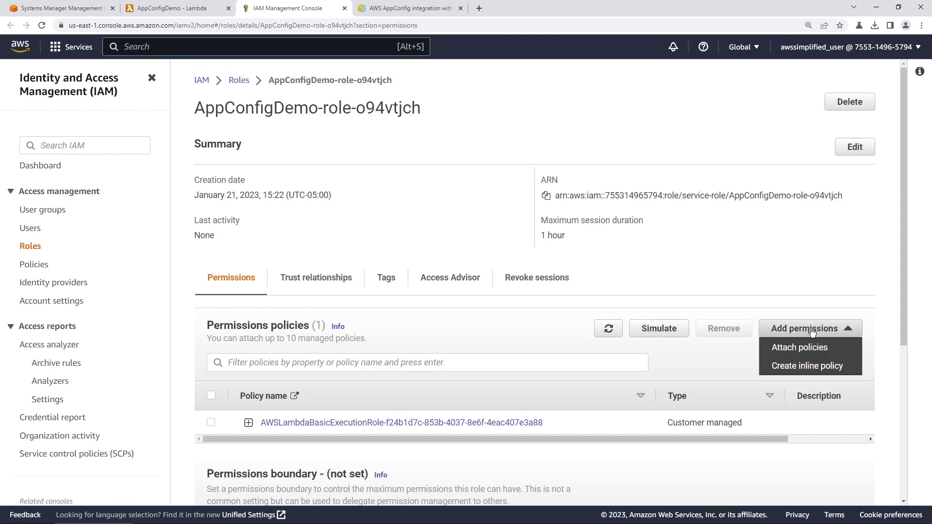
{"action": "left_click", "coordinate": [808, 367]}
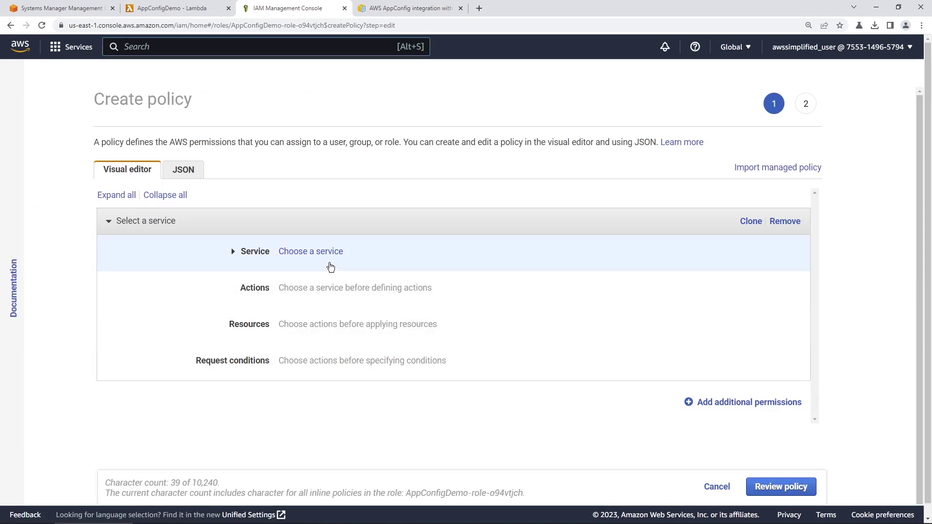
{"action": "left_click", "coordinate": [331, 267]}
{"action": "type", "text": "a"}
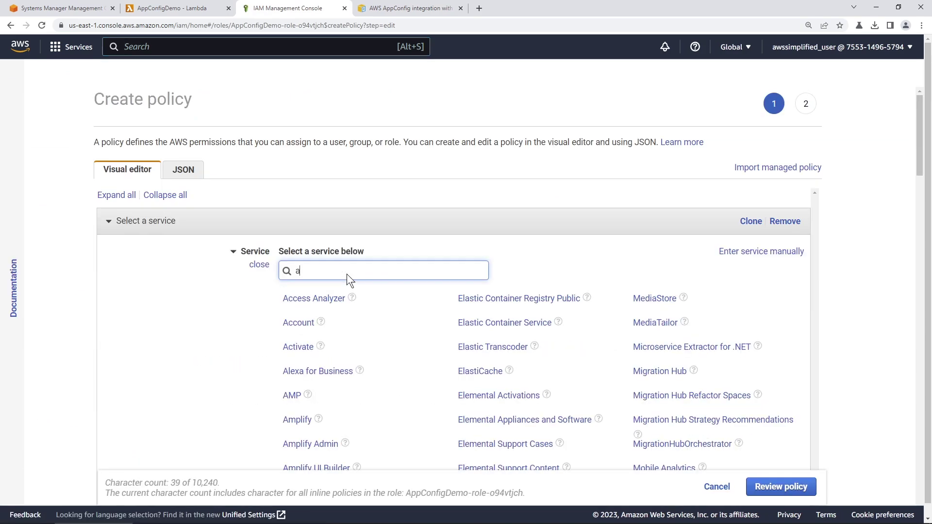
{"action": "type", "text": "ppcon"}
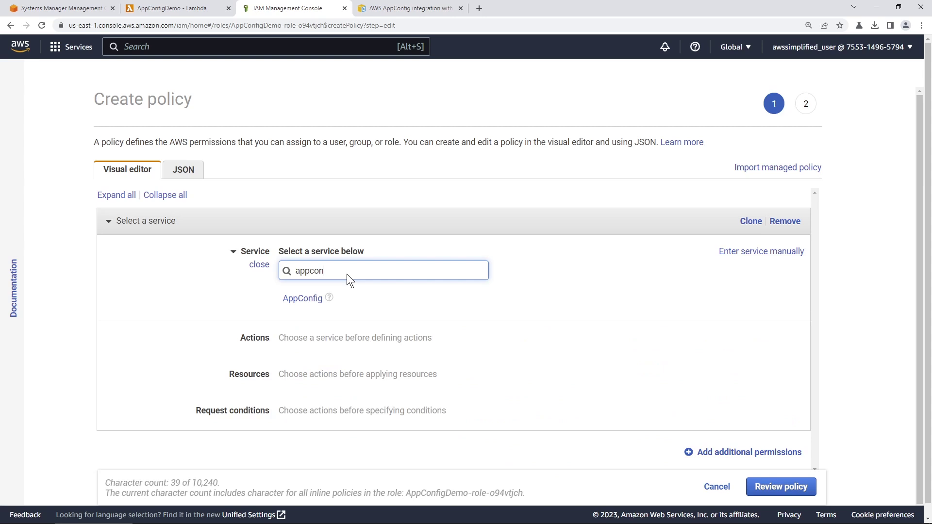
{"action": "left_click", "coordinate": [311, 299]}
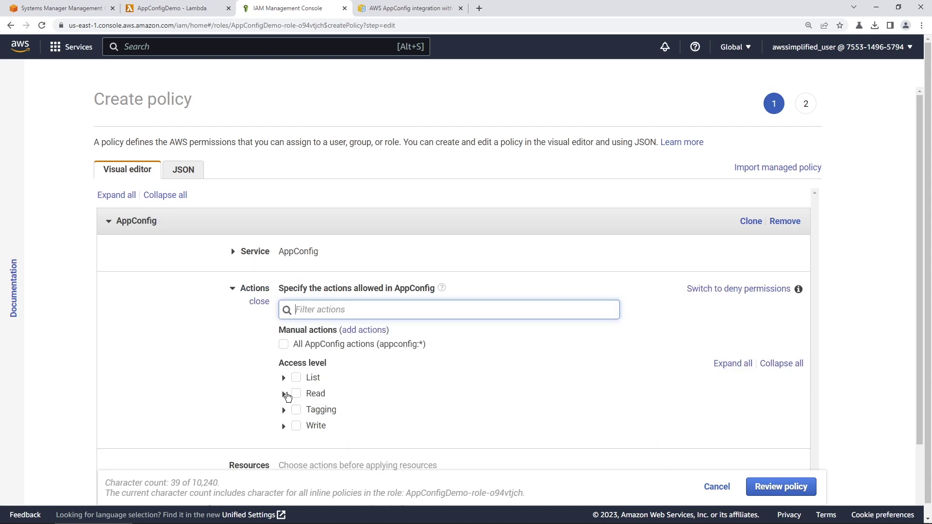
Allow the GetLatestConfiguration read action and the StartConfigurationSession write action in the AppConfig policy
{"action": "left_click", "coordinate": [285, 394]}
{"action": "scroll", "coordinate": [351, 426], "scroll_direction": "down", "scroll_amount": 1}
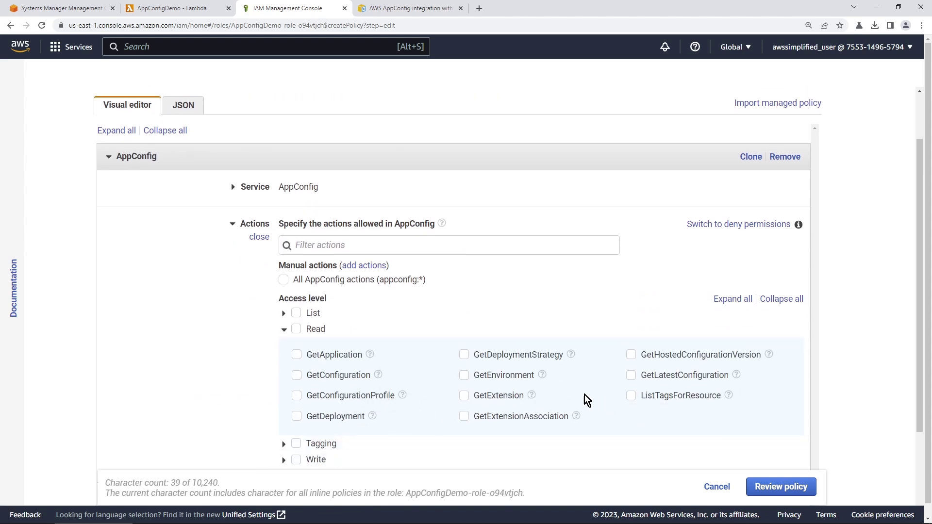
{"action": "left_click", "coordinate": [630, 375]}
{"action": "left_click", "coordinate": [284, 329]}
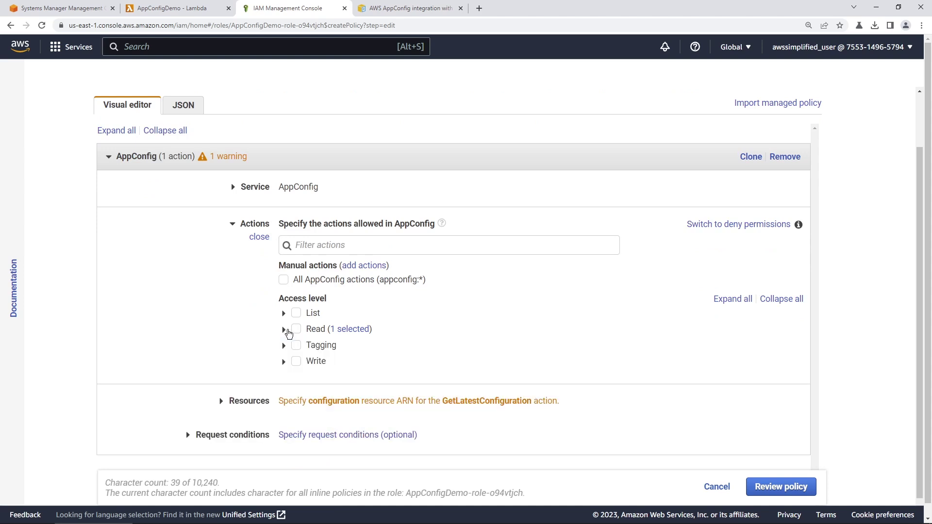
{"action": "left_click", "coordinate": [283, 362]}
{"action": "scroll", "coordinate": [402, 406], "scroll_direction": "down", "scroll_amount": 1}
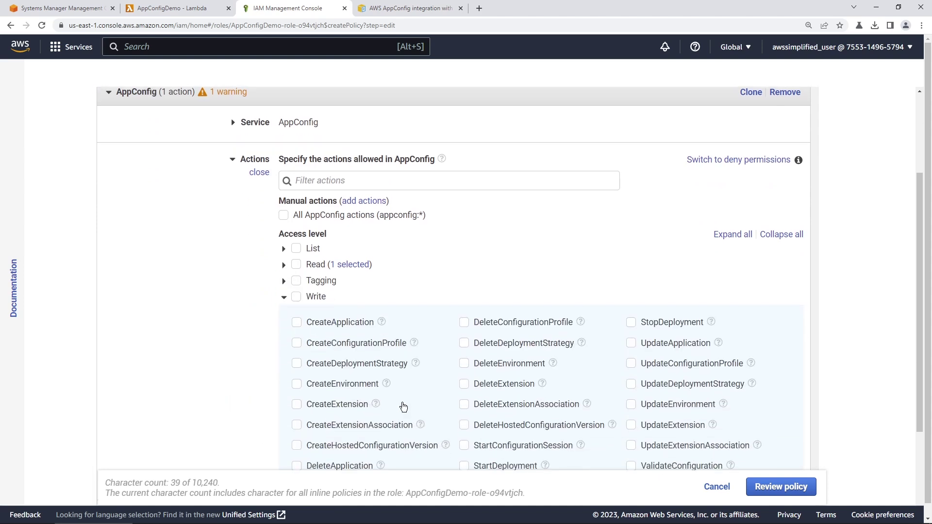
{"action": "scroll", "coordinate": [403, 406], "scroll_direction": "down", "scroll_amount": 1}
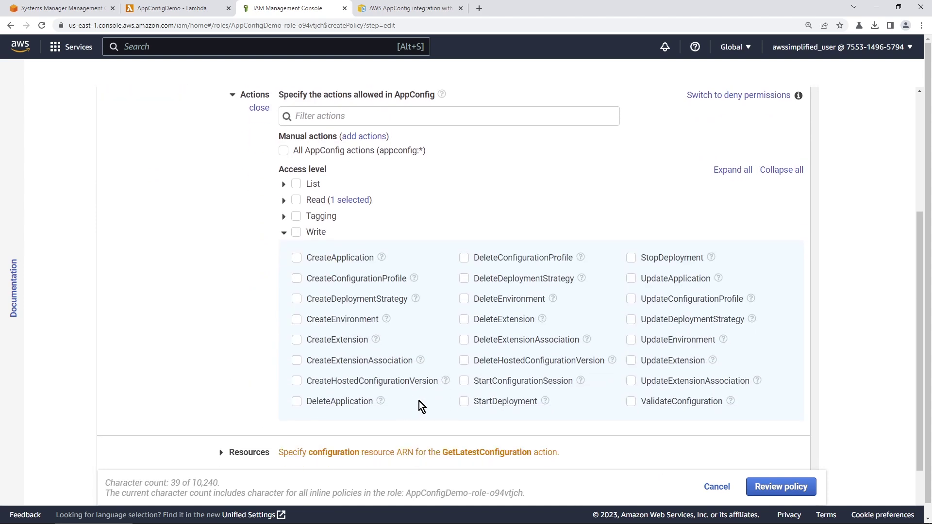
{"action": "left_click", "coordinate": [467, 382]}
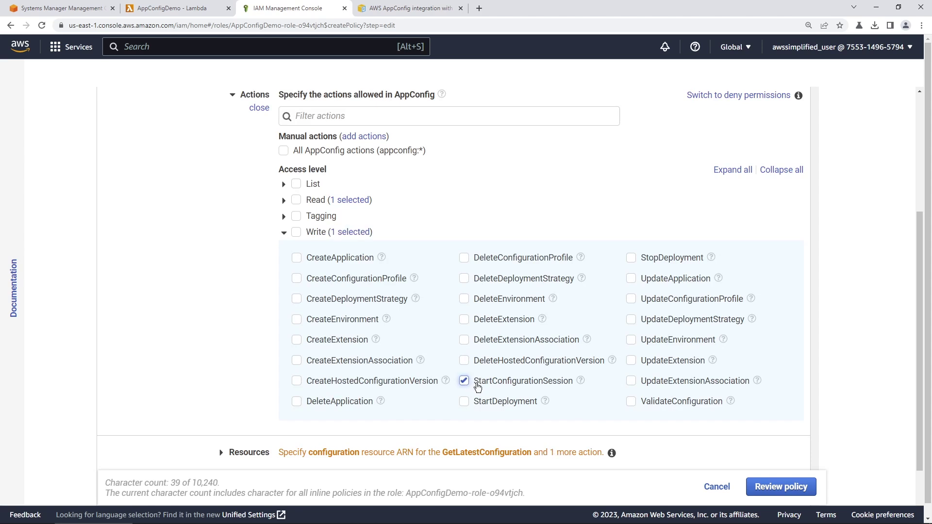
{"action": "left_click", "coordinate": [284, 232]}
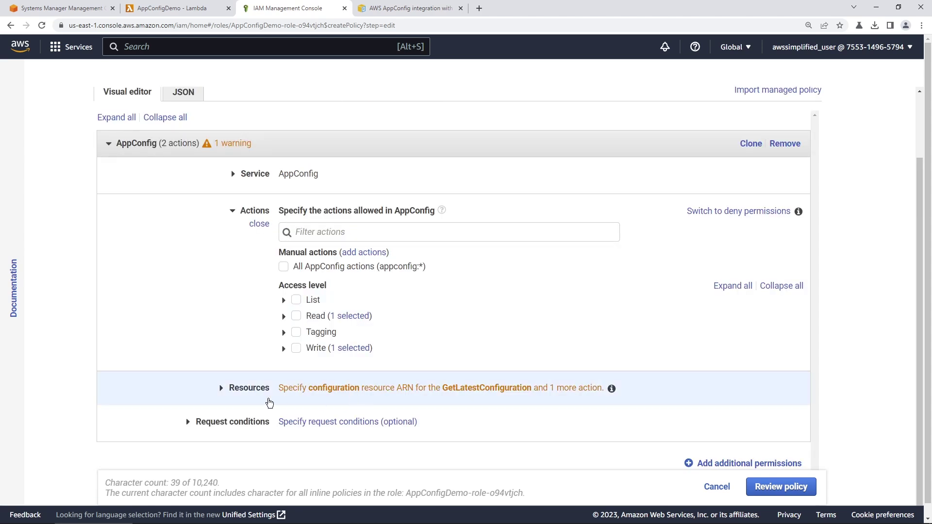
Apply the policy to all resources and create it with the name AppConfigextension
{"action": "left_click", "coordinate": [269, 403]}
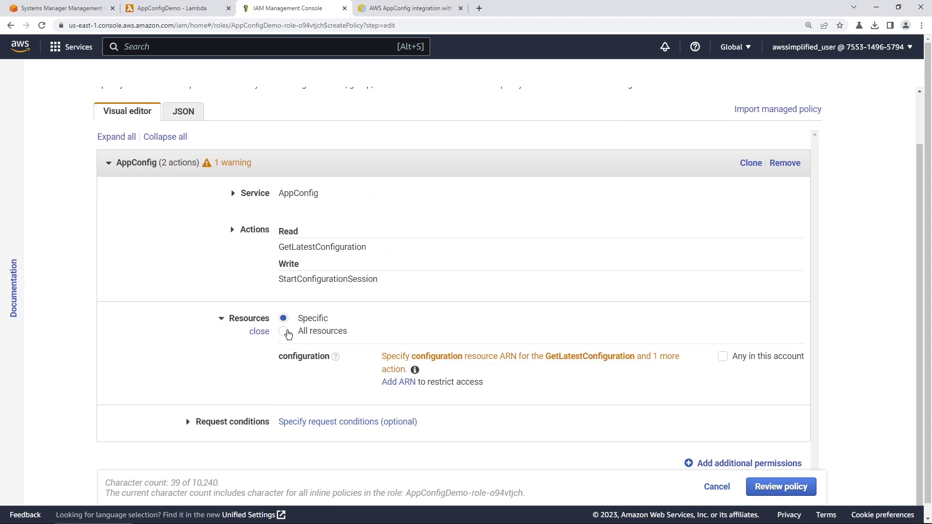
{"action": "left_click", "coordinate": [284, 331]}
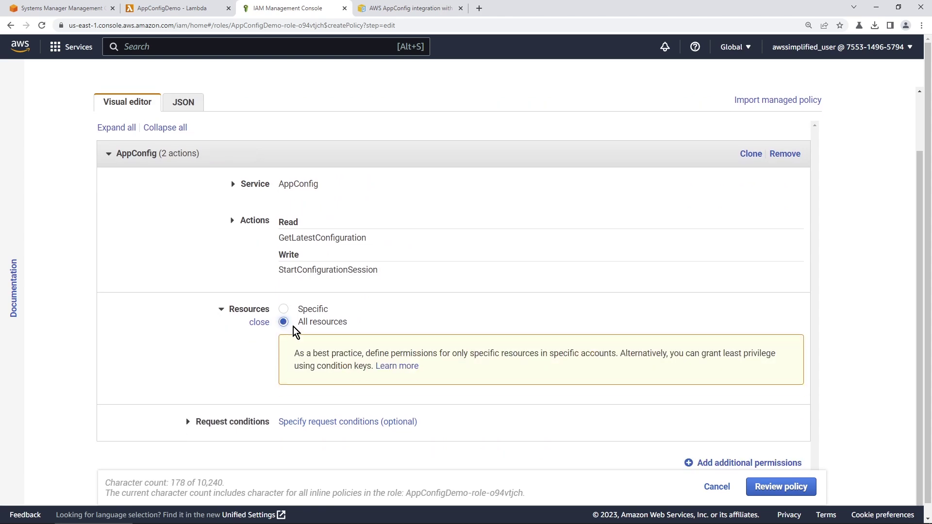
{"action": "left_click", "coordinate": [780, 496]}
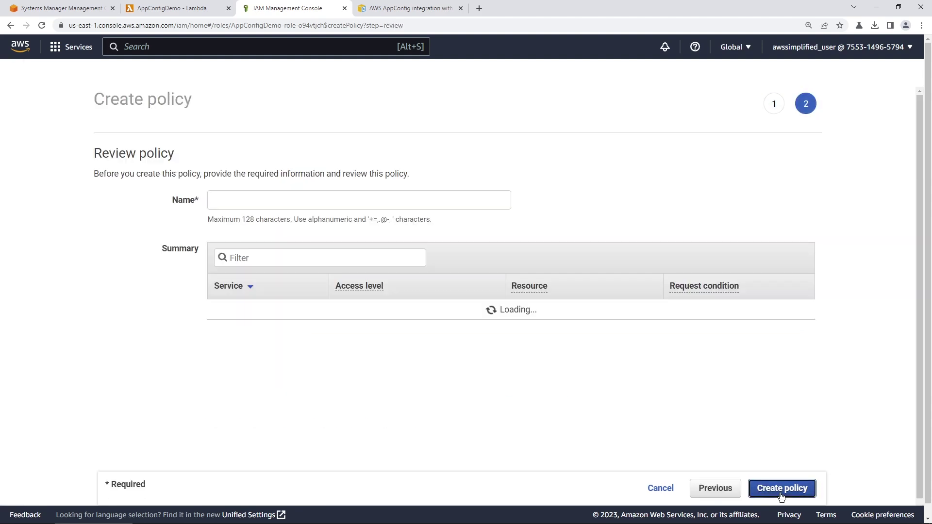
{"action": "left_click", "coordinate": [324, 204]}
{"action": "type", "text": "AppConfigextension"}
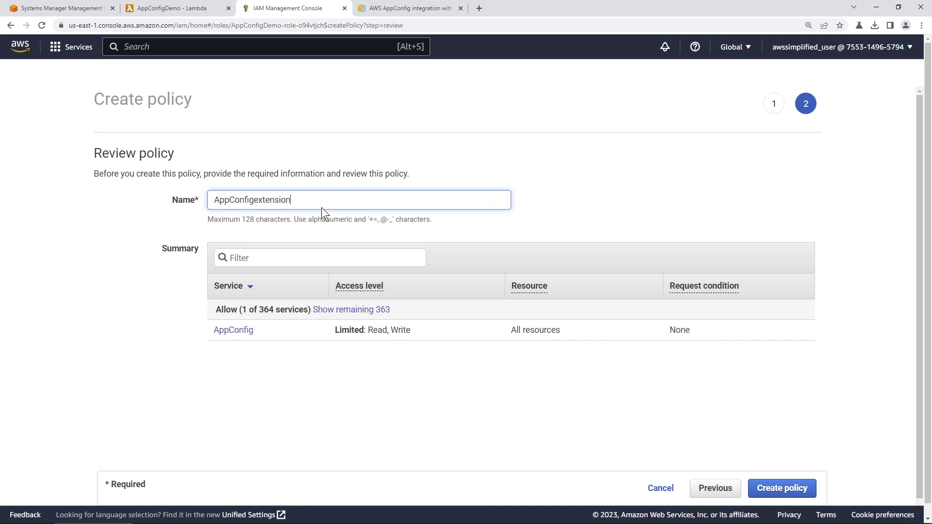
{"action": "left_click", "coordinate": [767, 489]}
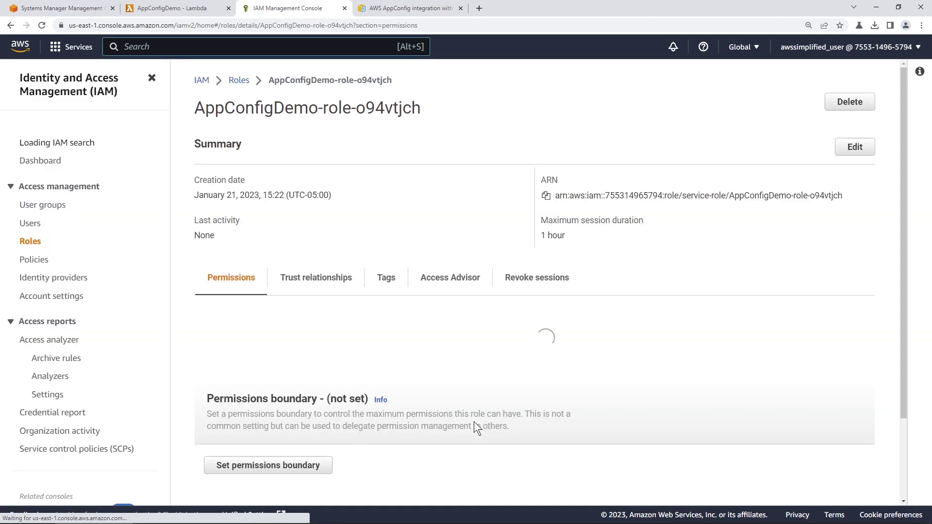
Review the JSON of the AppConfigextension policy attached to the execution role, and close the IAM page
{"action": "left_click_drag", "start_coordinate": [194, 107], "coordinate": [421, 130]}
{"action": "left_click", "coordinate": [417, 124]}
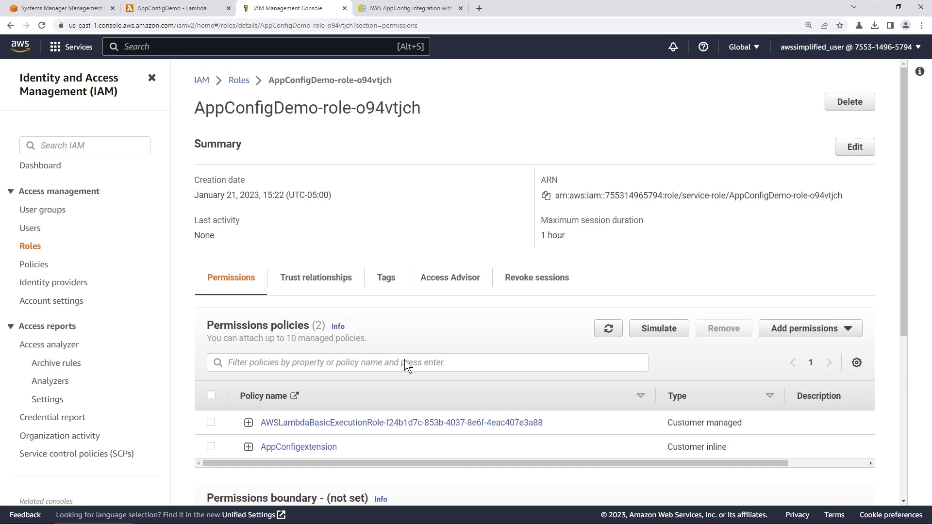
{"action": "scroll", "coordinate": [403, 362], "scroll_direction": "down", "scroll_amount": 1}
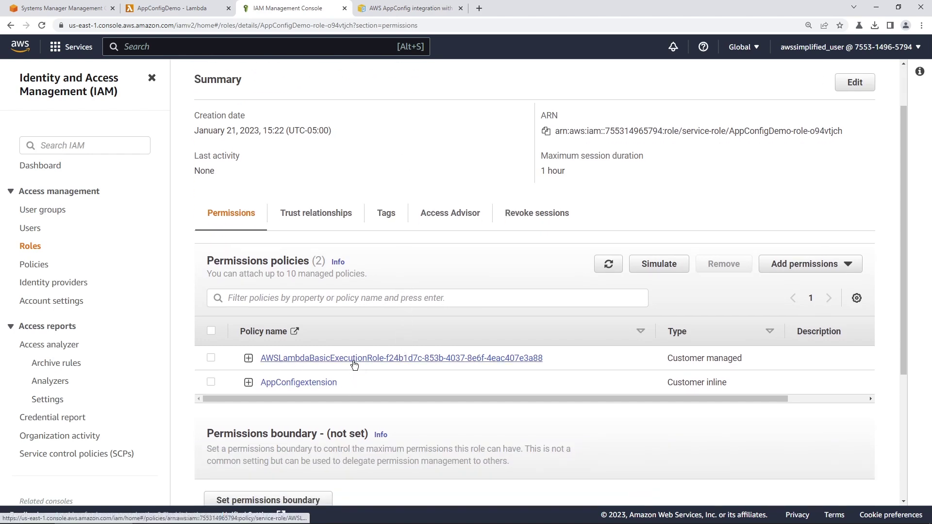
{"action": "left_click", "coordinate": [248, 383]}
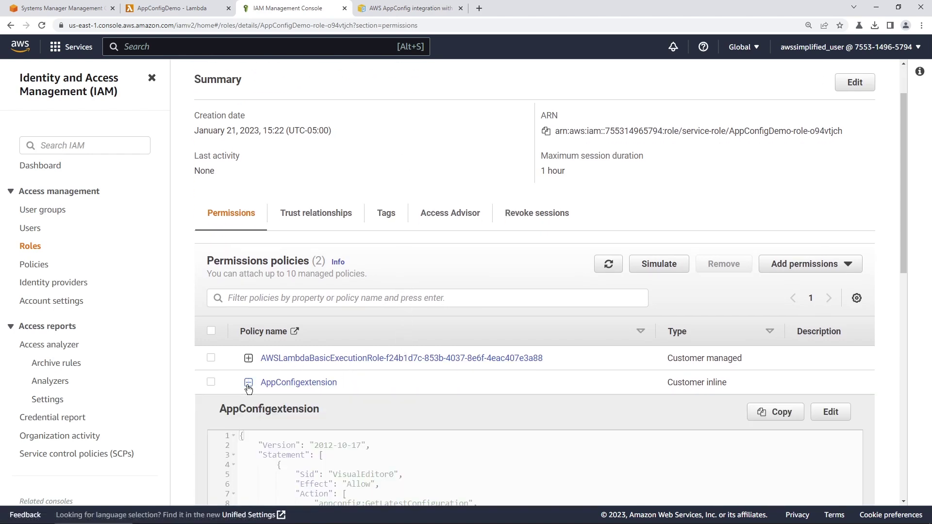
{"action": "scroll", "coordinate": [250, 383], "scroll_direction": "down", "scroll_amount": 2}
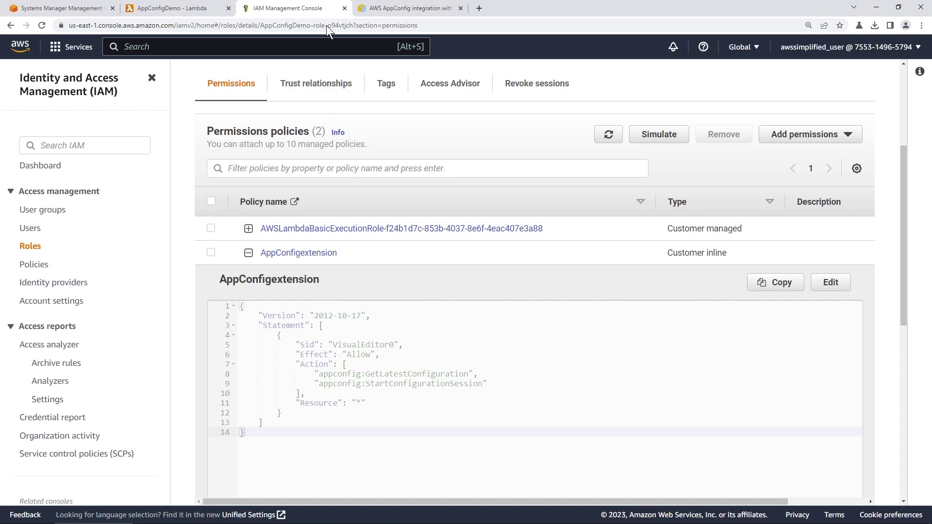
{"action": "left_click", "coordinate": [344, 8]}
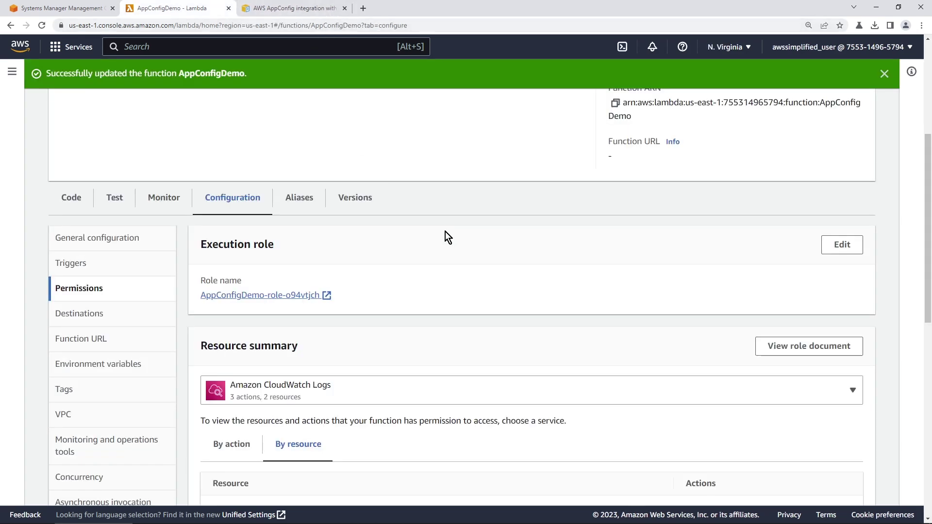
Reload the AppConfigDemo function's permissions and examine the AWS AppConfig actions allowed by resource
{"action": "key", "text": "F5"}
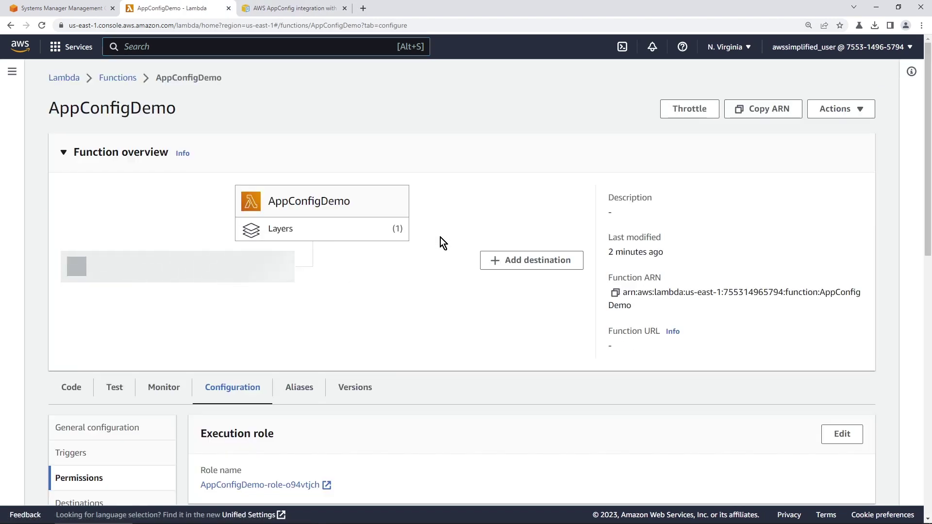
{"action": "scroll", "coordinate": [444, 372], "scroll_direction": "down", "scroll_amount": 4}
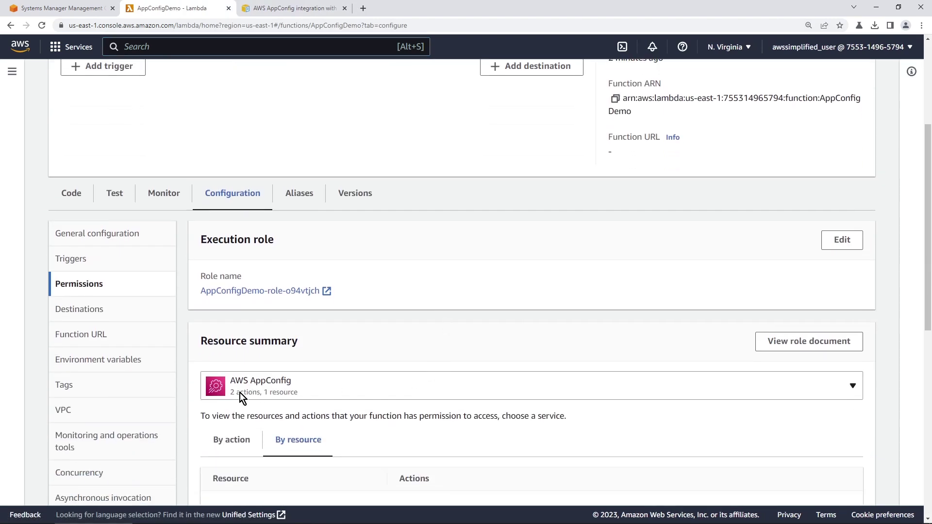
{"action": "left_click", "coordinate": [272, 386]}
{"action": "left_click", "coordinate": [313, 438]}
{"action": "scroll", "coordinate": [437, 434], "scroll_direction": "down", "scroll_amount": 3}
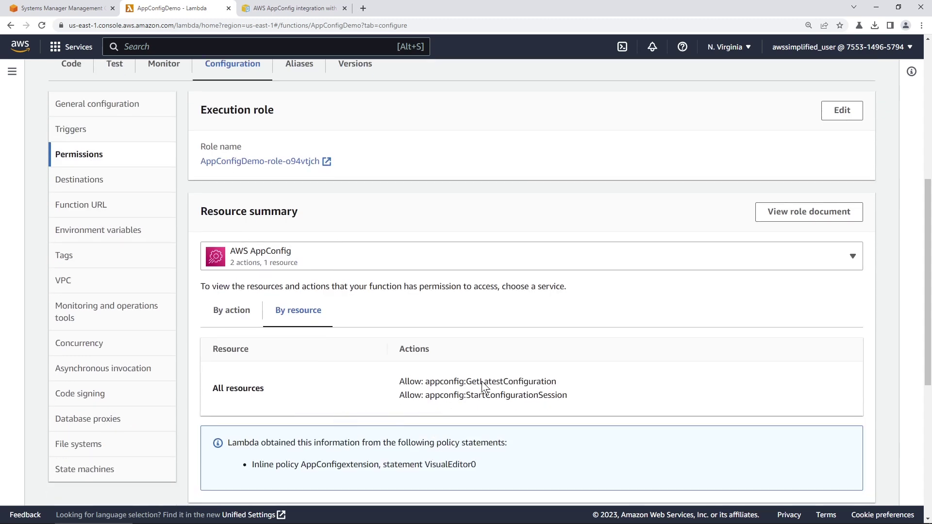
{"action": "left_click_drag", "start_coordinate": [466, 383], "coordinate": [576, 408]}
{"action": "left_click", "coordinate": [474, 402]}
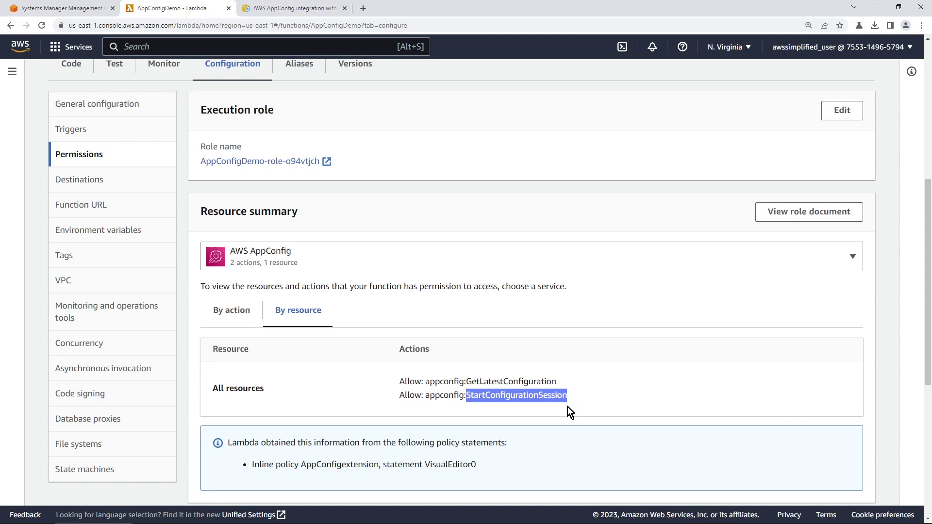
{"action": "left_click", "coordinate": [567, 407]}
{"action": "scroll", "coordinate": [561, 397], "scroll_direction": "up", "scroll_amount": 3}
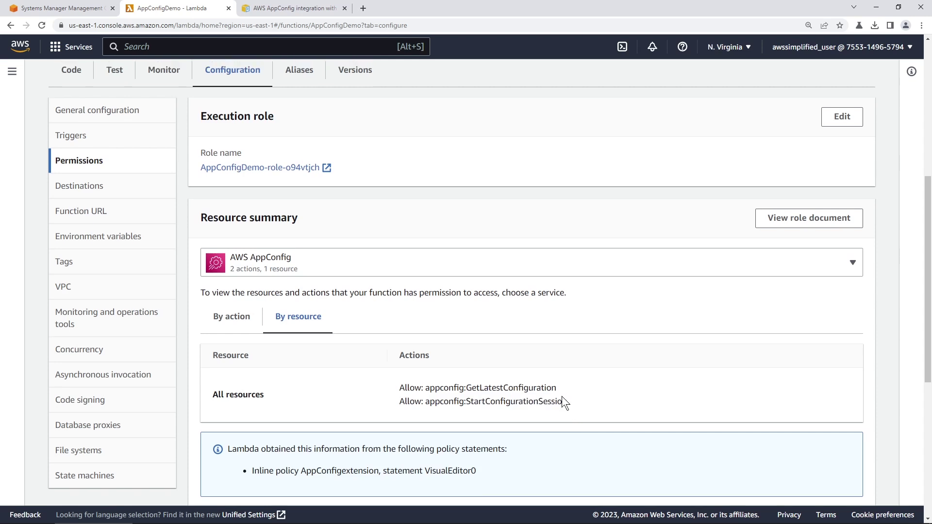
Replace the AppConfigDemo function code with the copied urllib.request handler that reads and returns the configuration from the localhost:2772 URL
{"action": "left_click", "coordinate": [81, 196]}
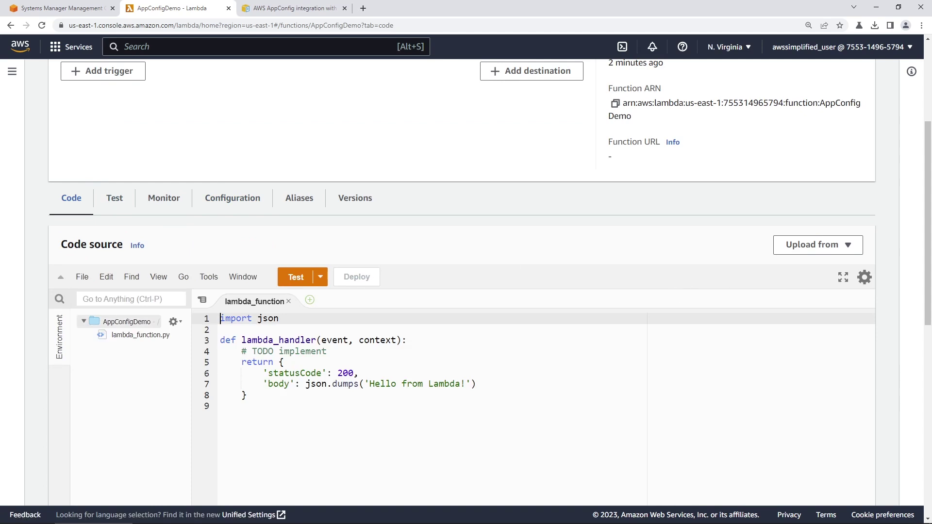
{"action": "key", "text": "alt+Tab"}
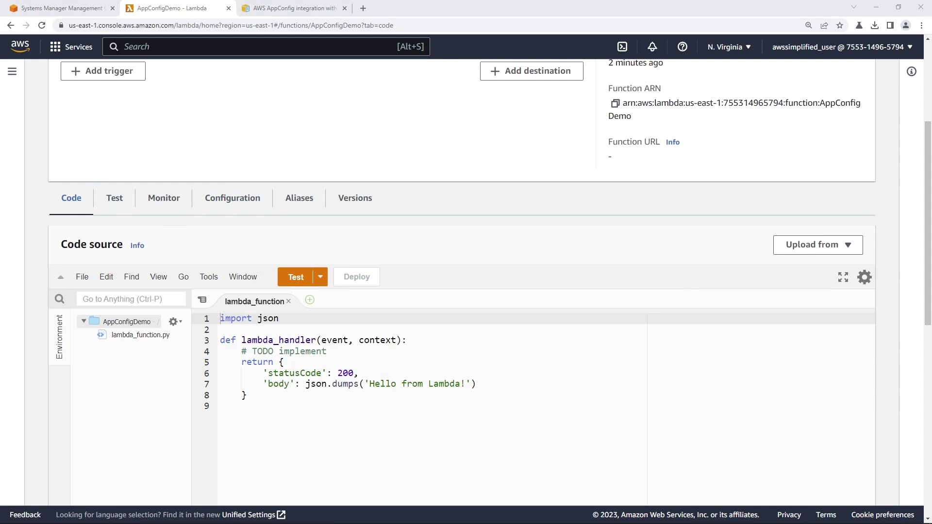
{"action": "left_click", "coordinate": [427, 409]}
{"action": "key", "text": "ctrl+a"}
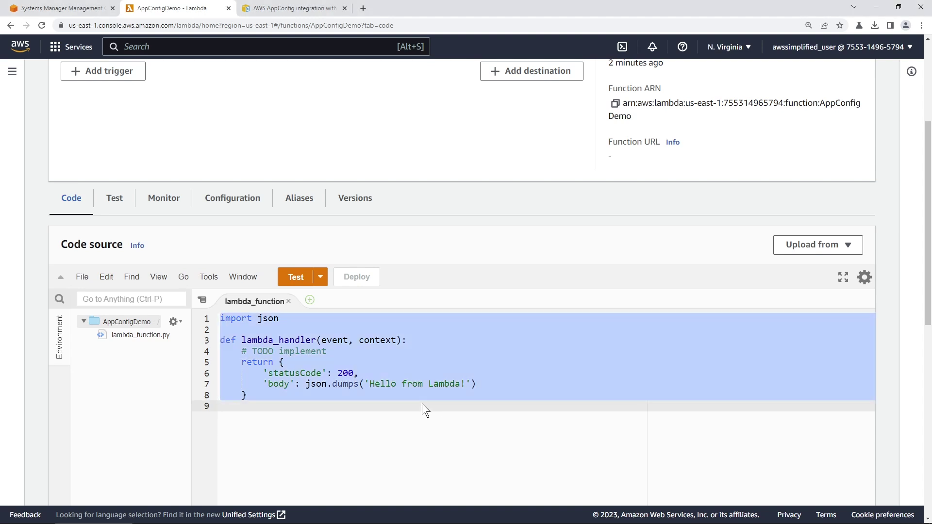
{"action": "key", "text": "ctrl+v"}
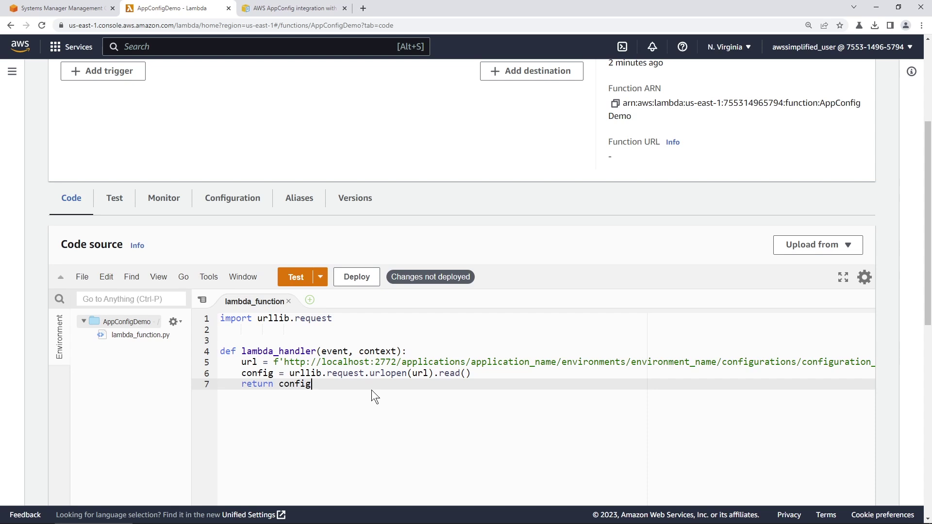
Examine the handler's urllib.request import, its urlopen call, and the host, port and applications path in the URL
{"action": "double_click", "coordinate": [313, 319]}
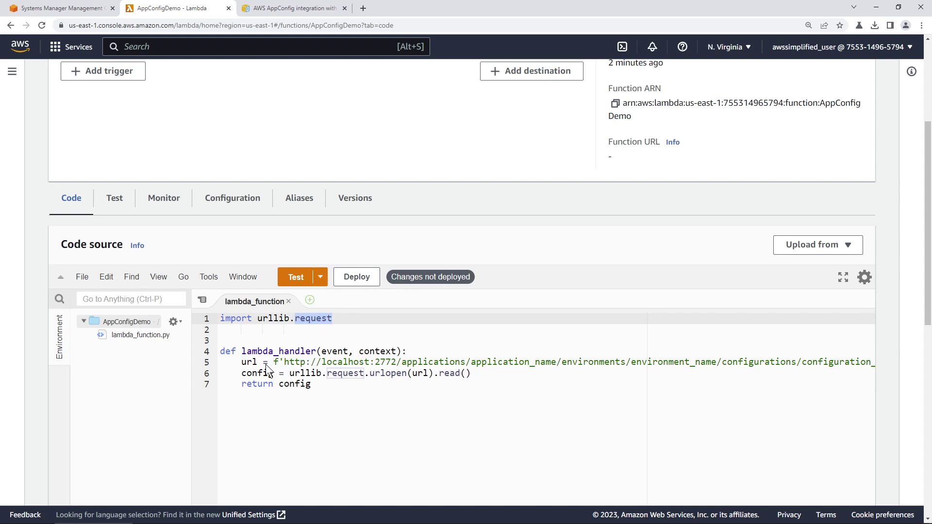
{"action": "left_click", "coordinate": [248, 363]}
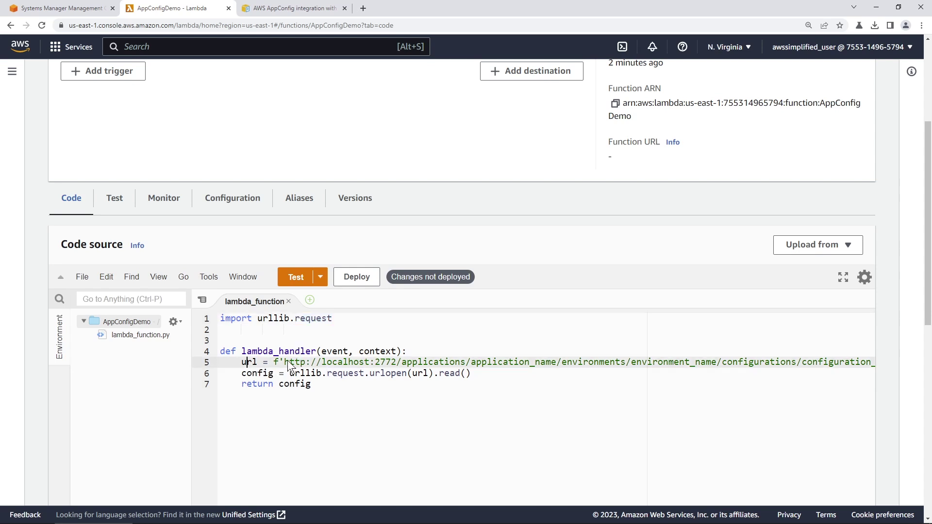
{"action": "double_click", "coordinate": [349, 363]}
{"action": "left_click_drag", "start_coordinate": [375, 363], "coordinate": [397, 365]}
{"action": "double_click", "coordinate": [393, 373]}
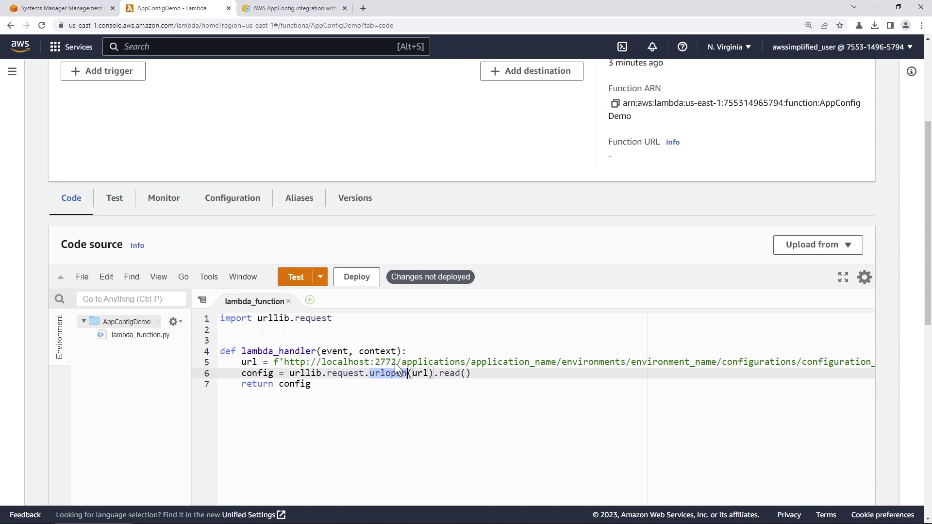
{"action": "left_click_drag", "start_coordinate": [396, 364], "coordinate": [337, 366]}
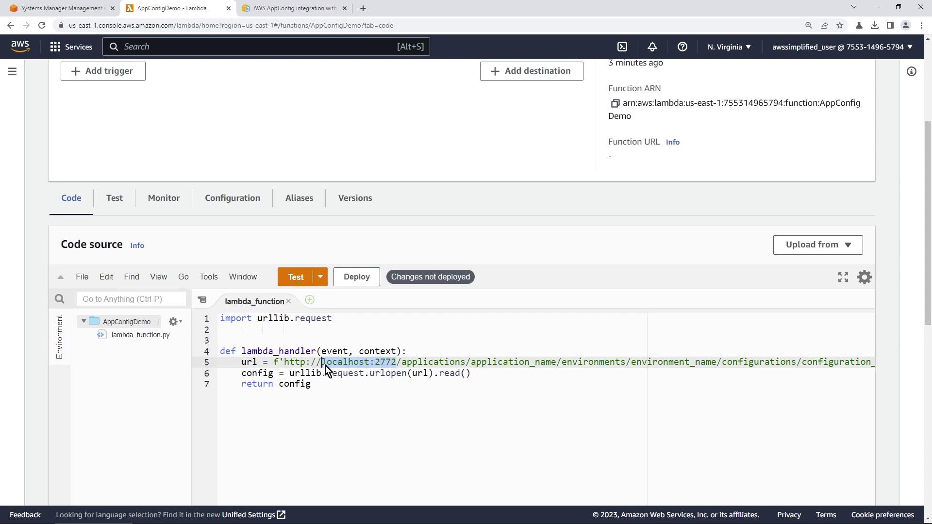
{"action": "double_click", "coordinate": [386, 365]}
{"action": "double_click", "coordinate": [432, 364]}
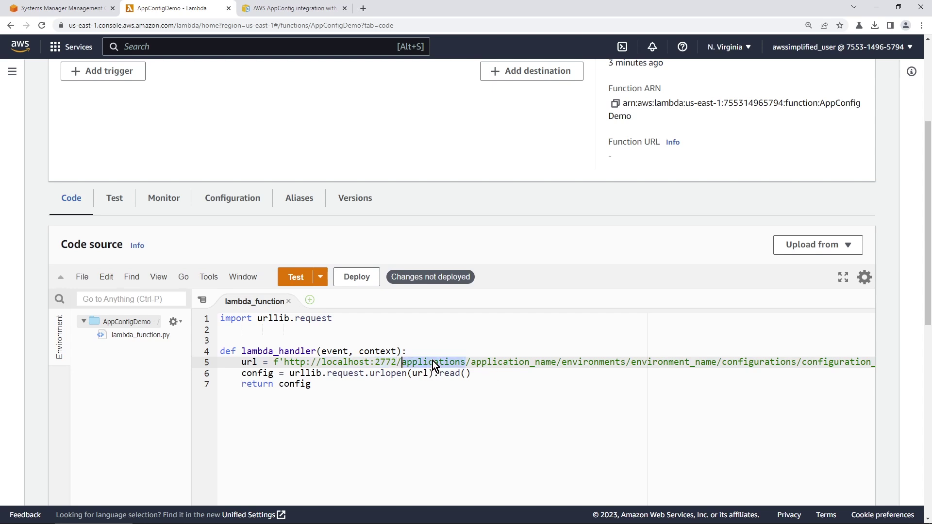
Set the application name to MyApp and the environment name to Beta in the handler's configuration URL
{"action": "double_click", "coordinate": [505, 364]}
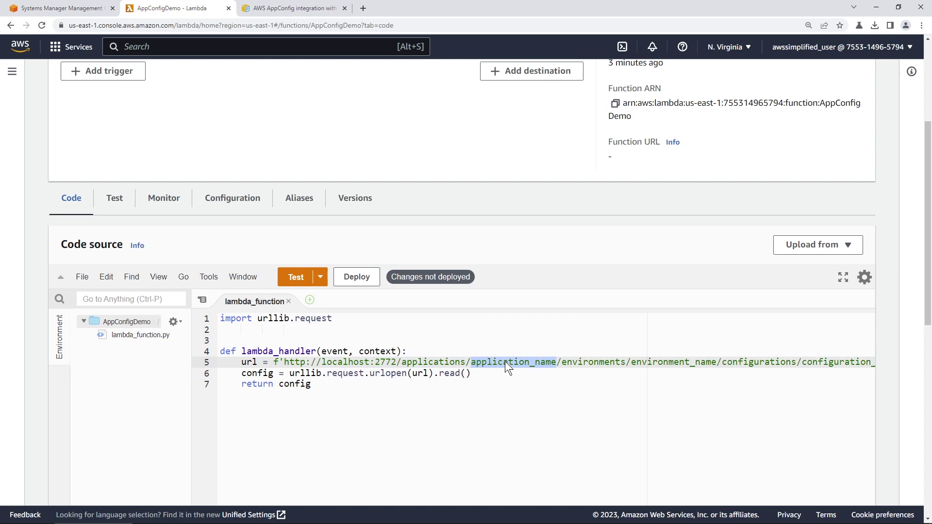
{"action": "type", "text": "My"}
{"action": "type", "text": "pp"}
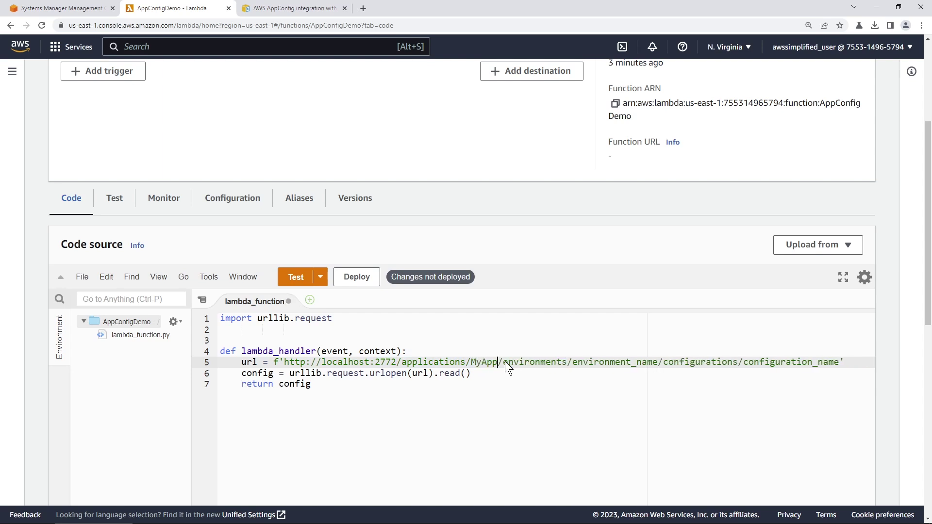
{"action": "double_click", "coordinate": [601, 365]}
{"action": "type", "text": "Beta"}
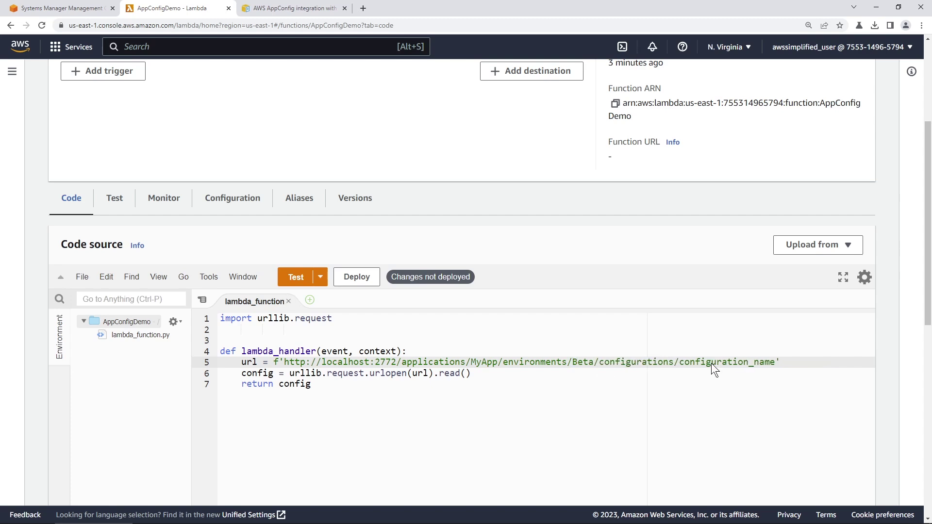
Copy the CustomerIds-AllowList configuration profile name from the MyApp application in AppConfig
{"action": "left_click", "coordinate": [62, 8]}
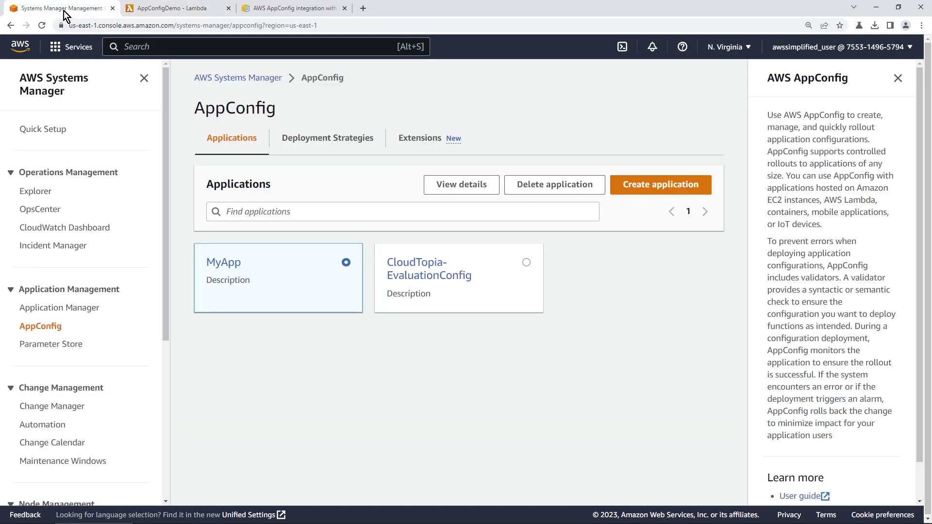
{"action": "left_click", "coordinate": [226, 263]}
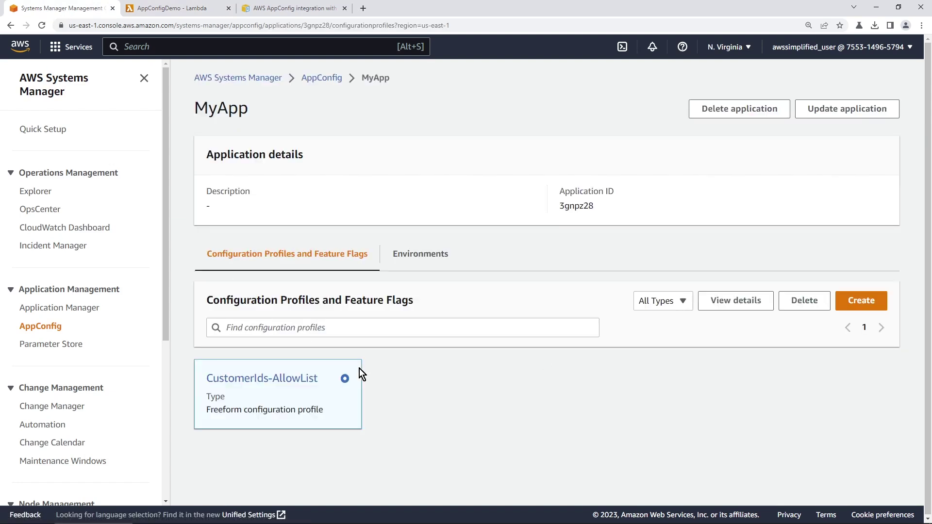
{"action": "left_click_drag", "start_coordinate": [315, 387], "coordinate": [204, 384]}
{"action": "key", "text": "ctrl+c"}
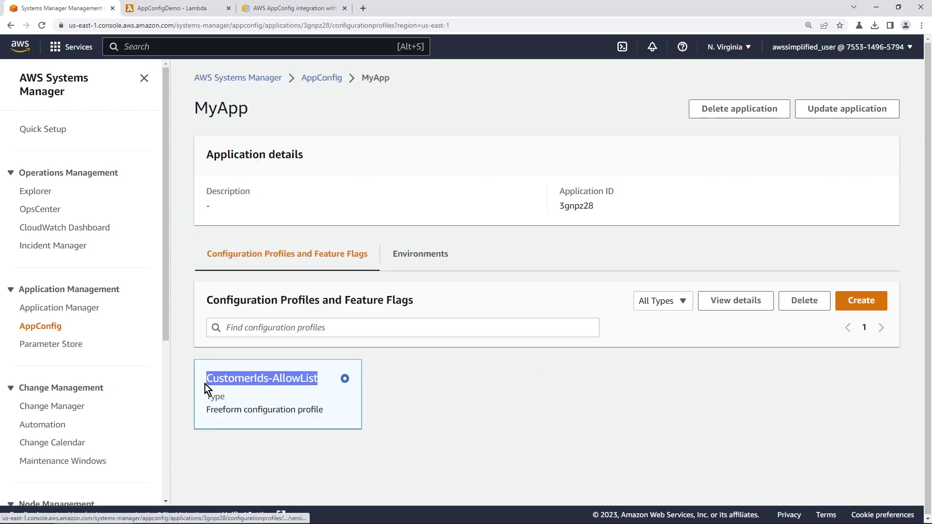
Replace configuration_name in the AppConfigDemo handler's URL with CustomerIds-AllowList and deploy the function code
{"action": "left_click", "coordinate": [157, 11]}
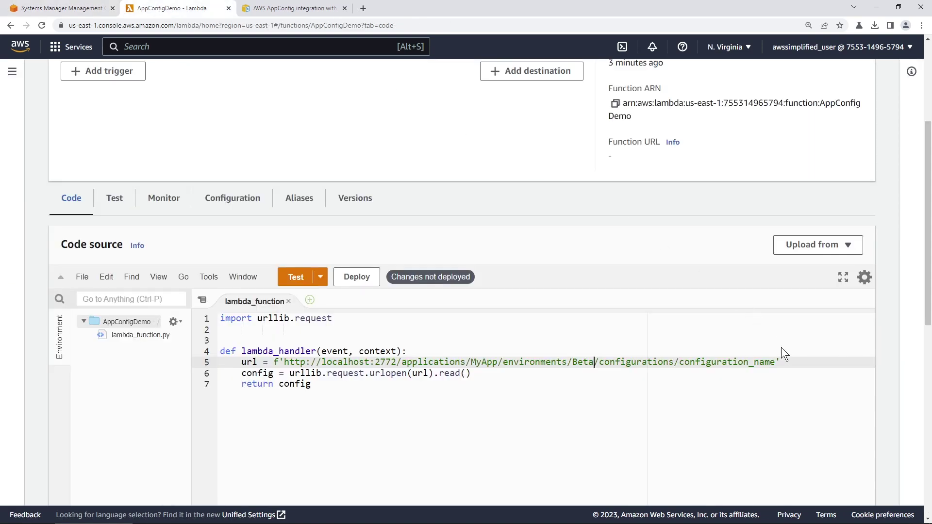
{"action": "left_click", "coordinate": [776, 364]}
{"action": "left_click_drag", "start_coordinate": [682, 362], "coordinate": [680, 363]}
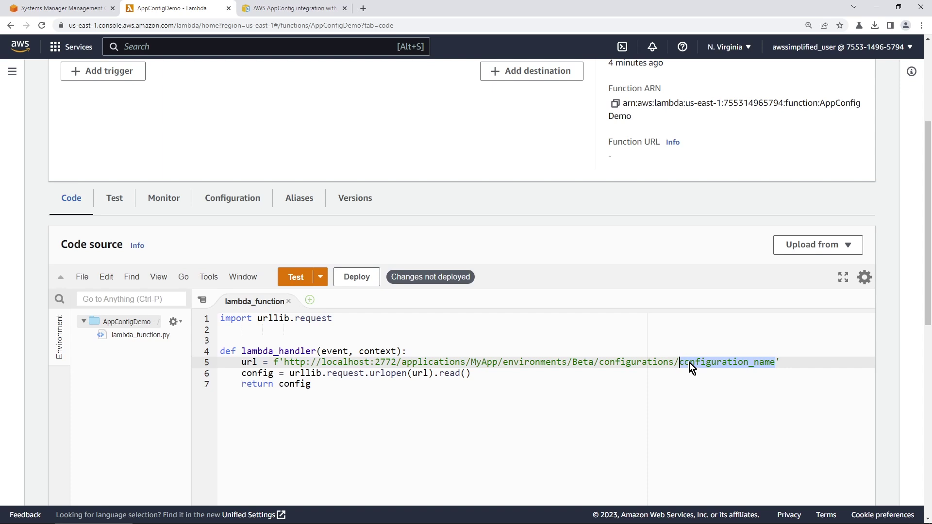
{"action": "key", "text": "ctrl+v"}
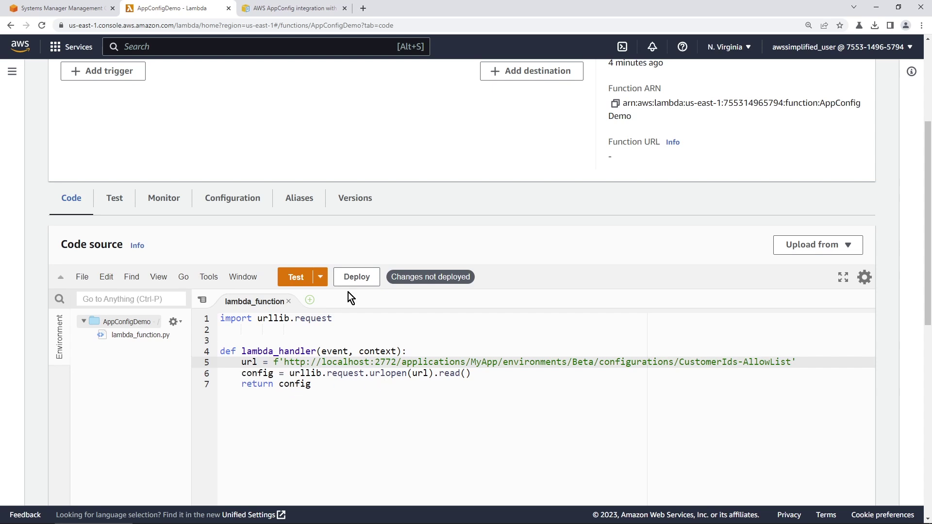
{"action": "left_click", "coordinate": [354, 282]}
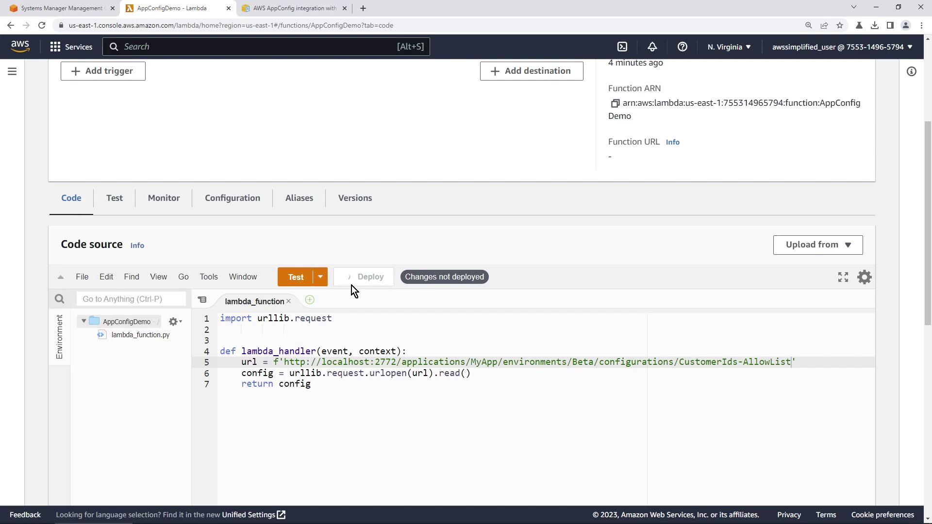
Examine the diagram and numbered explanation of how the AppConfig Lambda extension works in the AWS AppConfig user guide
{"action": "left_click", "coordinate": [297, 9]}
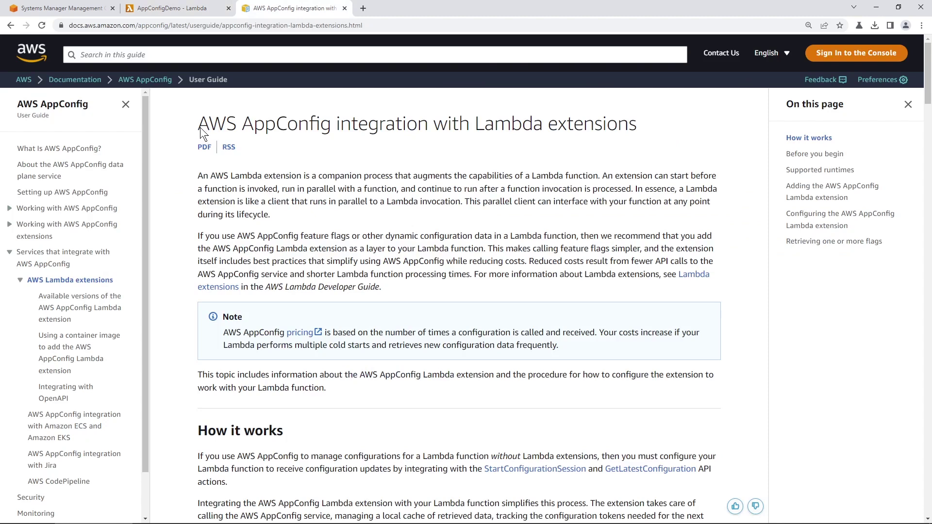
{"action": "left_click_drag", "start_coordinate": [201, 128], "coordinate": [646, 125]}
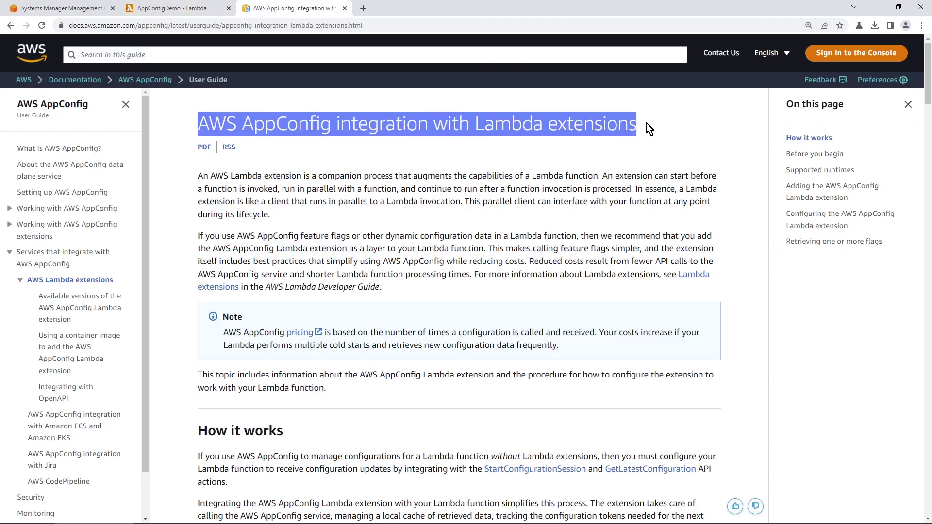
{"action": "left_click", "coordinate": [362, 127]}
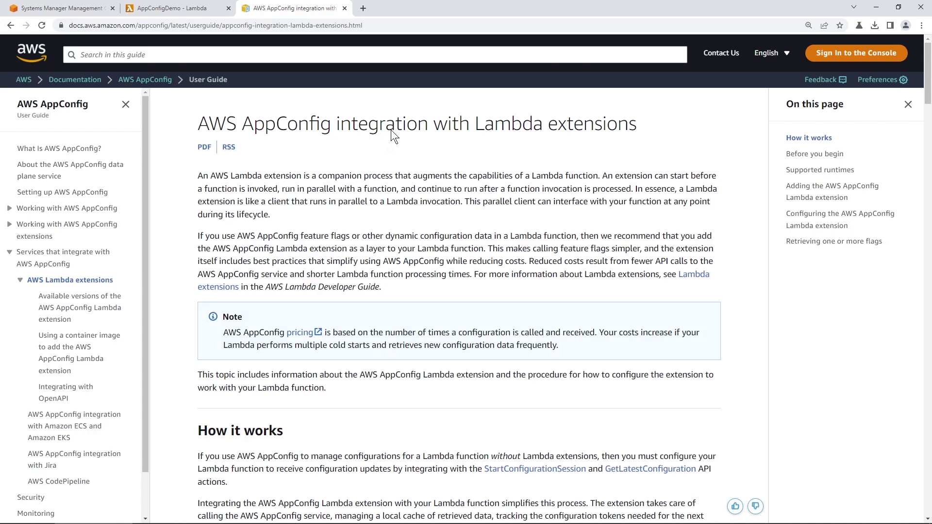
{"action": "scroll", "coordinate": [348, 369], "scroll_direction": "down", "scroll_amount": 5}
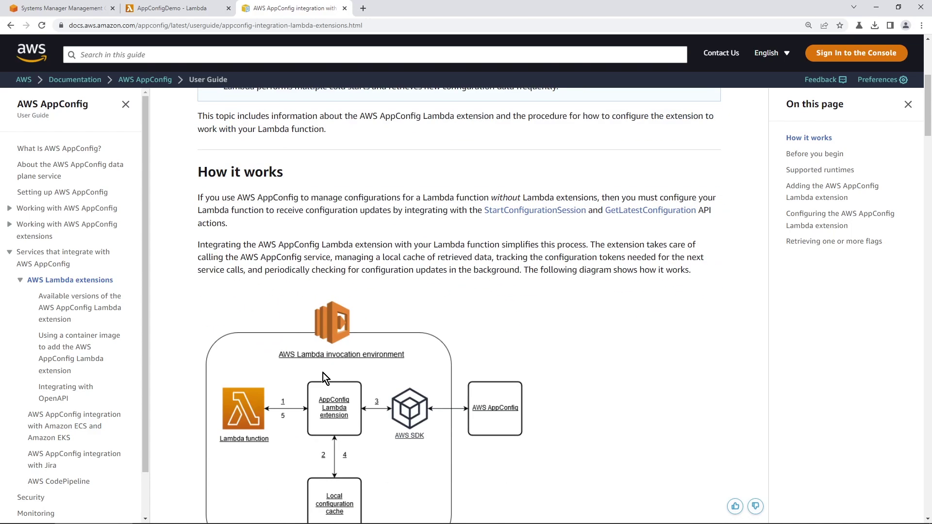
{"action": "scroll", "coordinate": [255, 334], "scroll_direction": "down", "scroll_amount": 1}
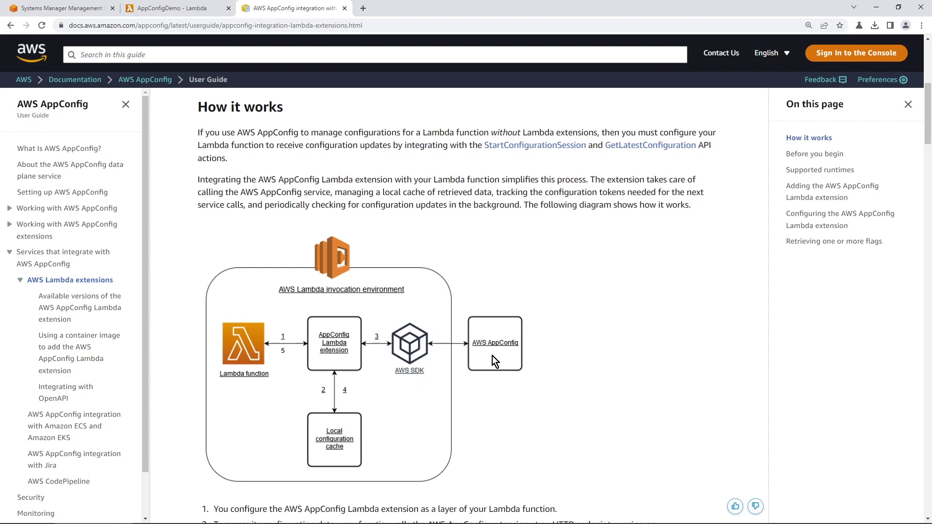
{"action": "scroll", "coordinate": [499, 429], "scroll_direction": "down", "scroll_amount": 12}
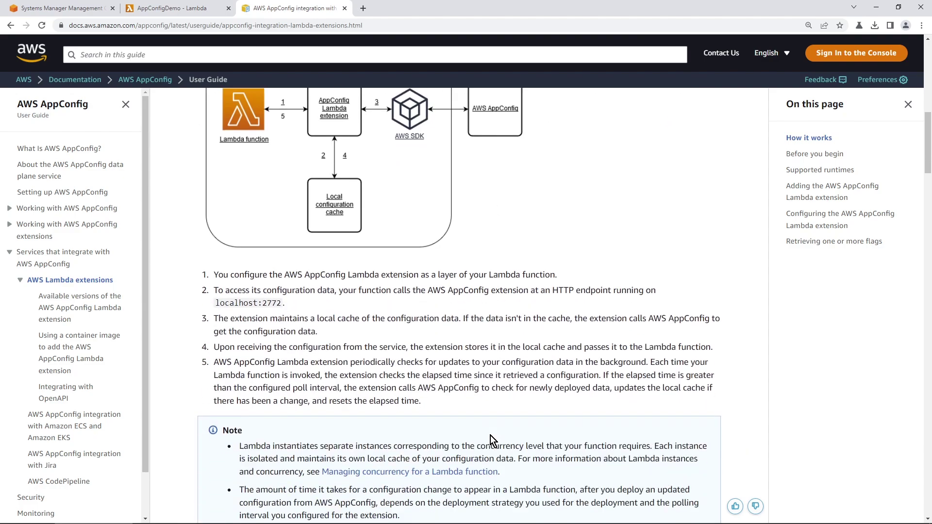
Examine the extension's environment variables in the guide, especially the HTTP port and poll interval and their default values
{"action": "scroll", "coordinate": [486, 433], "scroll_direction": "down", "scroll_amount": 10}
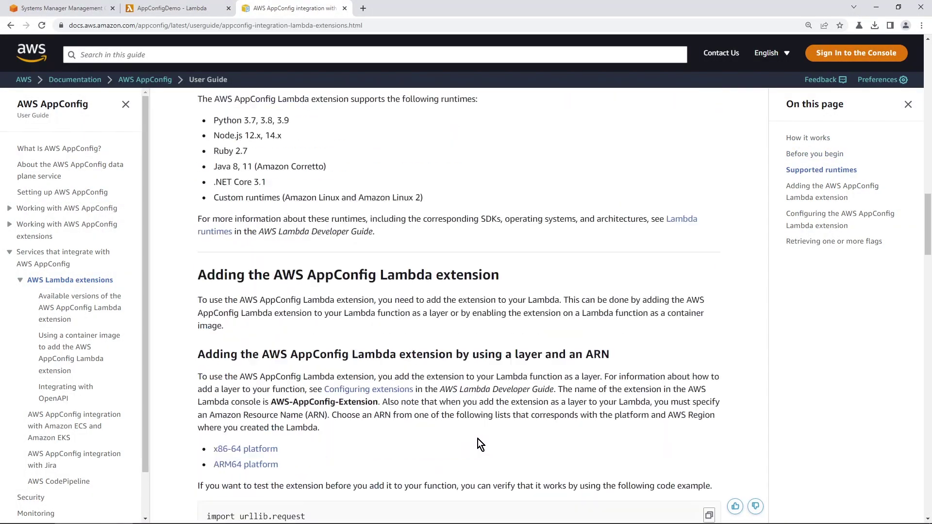
{"action": "scroll", "coordinate": [477, 438], "scroll_direction": "down", "scroll_amount": 12}
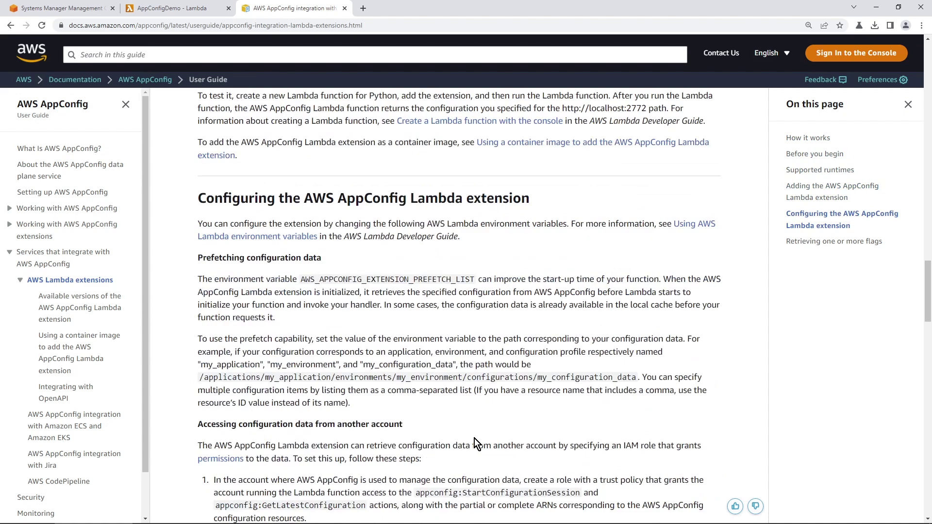
{"action": "scroll", "coordinate": [478, 439], "scroll_direction": "down", "scroll_amount": 4}
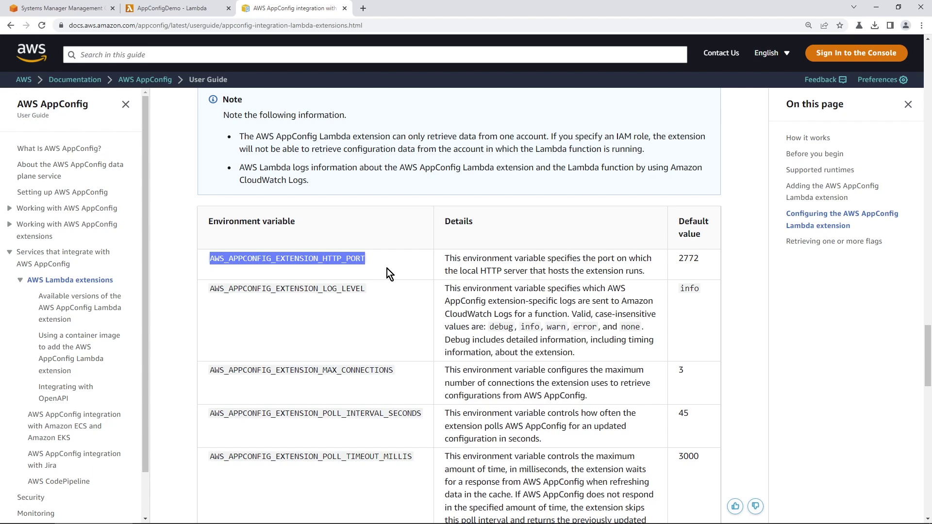
{"action": "left_click", "coordinate": [698, 263]}
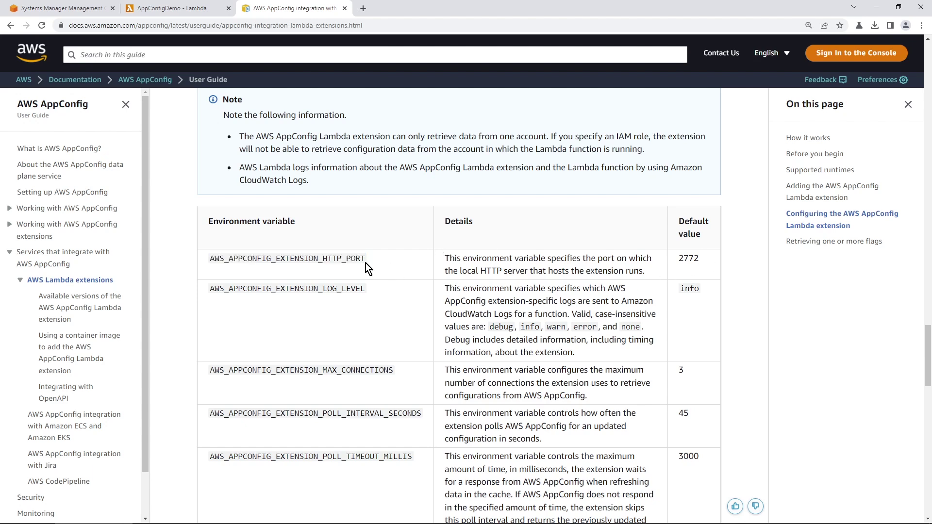
{"action": "left_click_drag", "start_coordinate": [365, 260], "coordinate": [211, 261]}
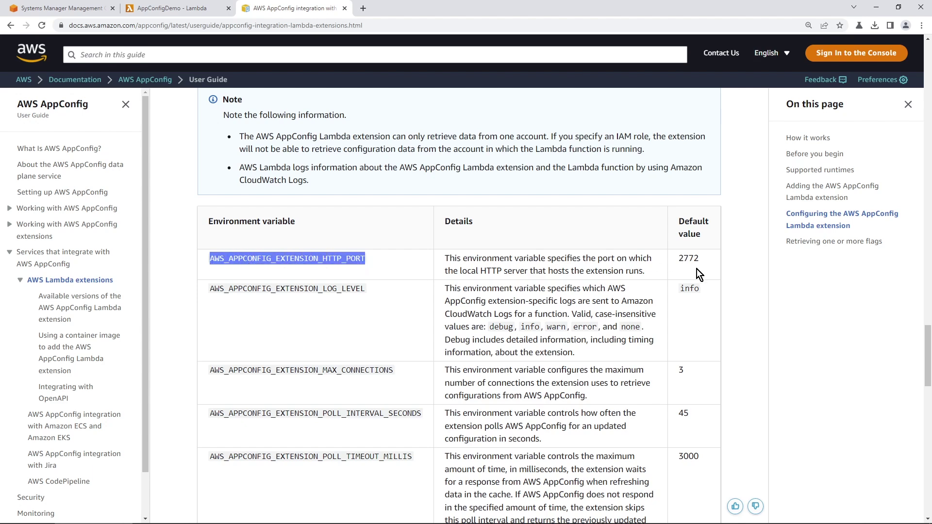
{"action": "scroll", "coordinate": [383, 406], "scroll_direction": "down", "scroll_amount": 3}
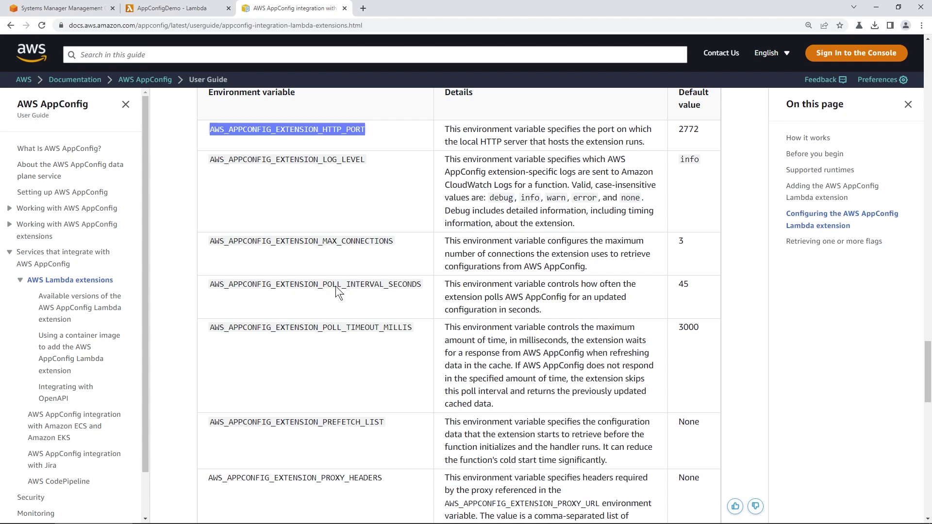
{"action": "left_click", "coordinate": [683, 286]}
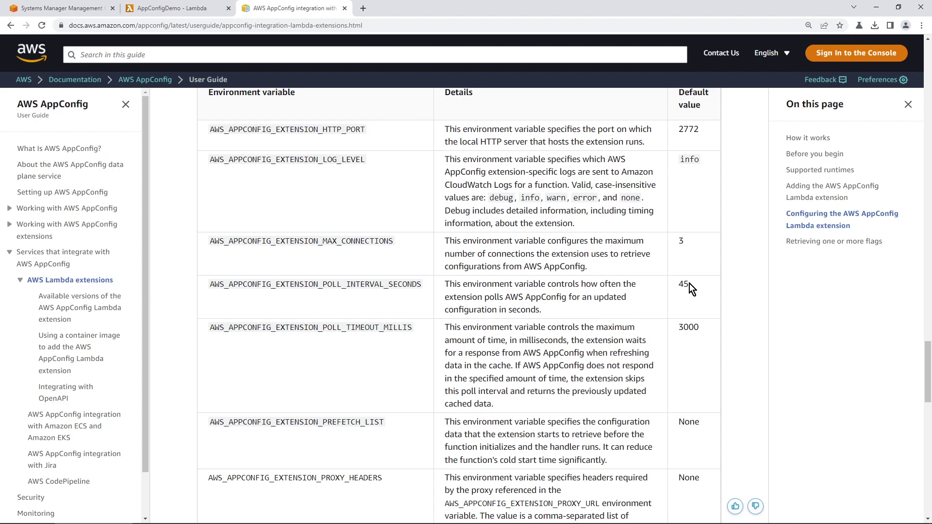
Add the environment variable AWS_APPCONFIG_EXTENSION_POLL_INTERVAL_SECONDS, copied from the guide, with value 5 to the AppConfigDemo function and save it
{"action": "double_click", "coordinate": [346, 283]}
{"action": "key", "text": "ctrl+c"}
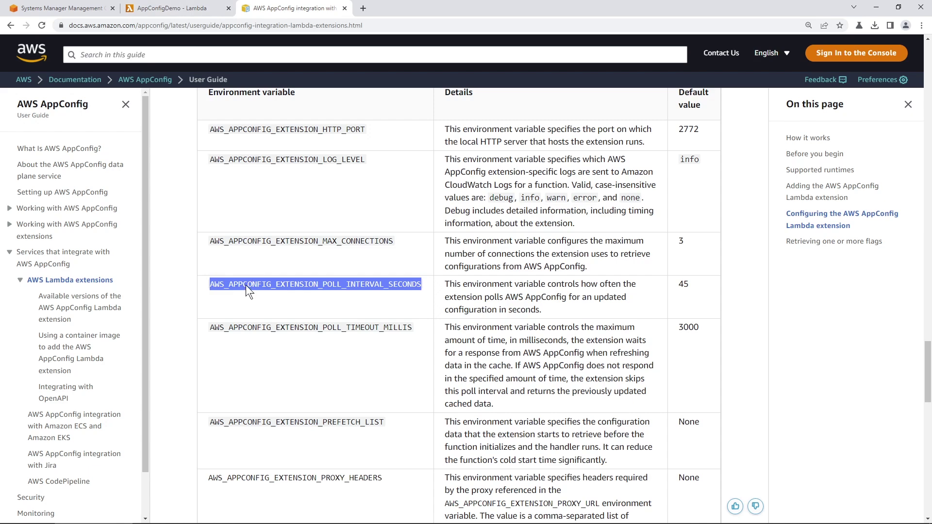
{"action": "left_click", "coordinate": [160, 9]}
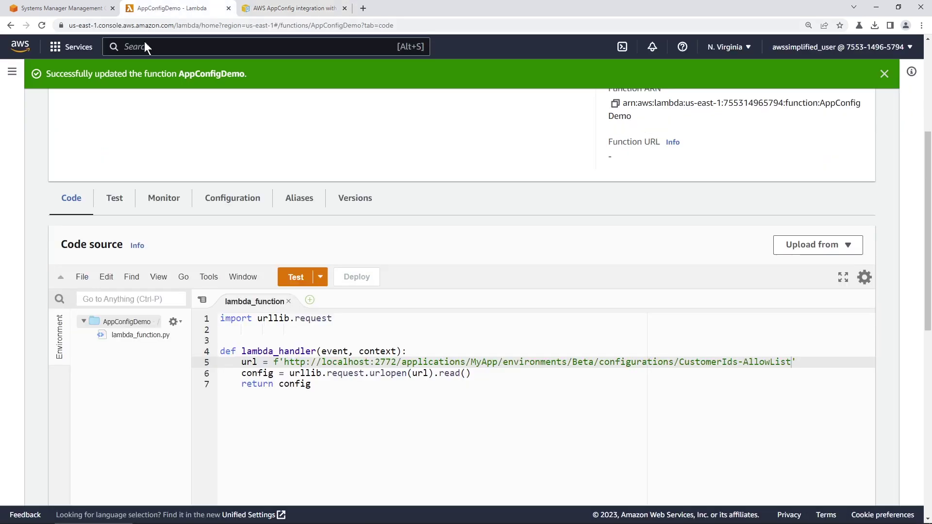
{"action": "left_click", "coordinate": [221, 198]}
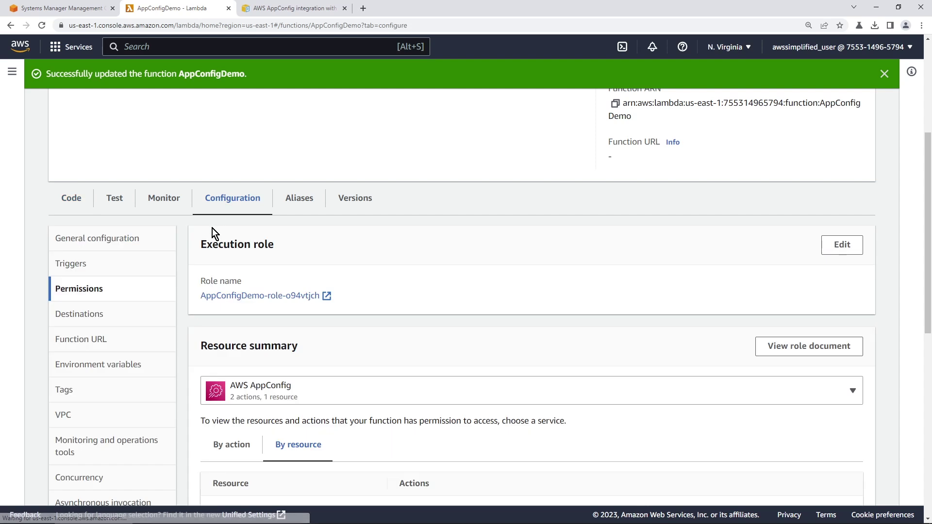
{"action": "left_click", "coordinate": [98, 373]}
{"action": "left_click", "coordinate": [532, 351]}
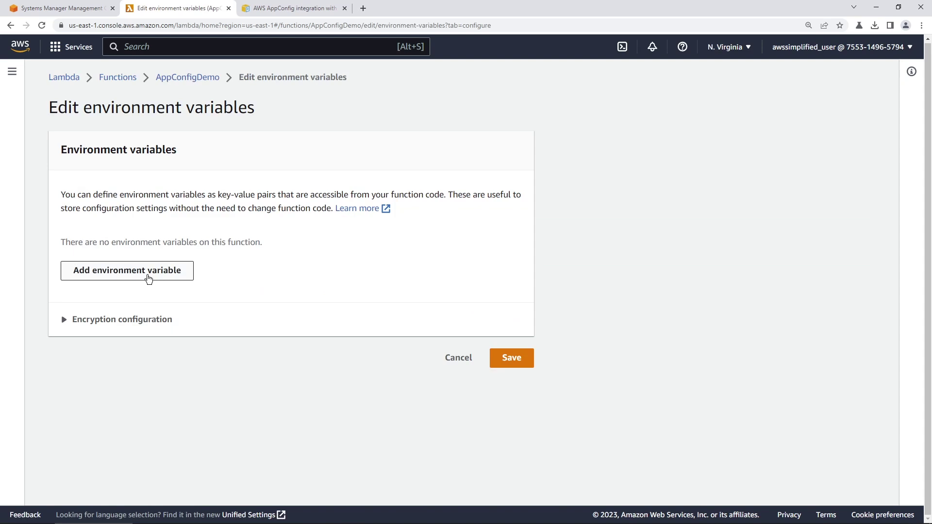
{"action": "left_click", "coordinate": [150, 277]}
{"action": "left_click", "coordinate": [122, 262]}
{"action": "key", "text": "ctrl+v"}
{"action": "left_click", "coordinate": [258, 267]}
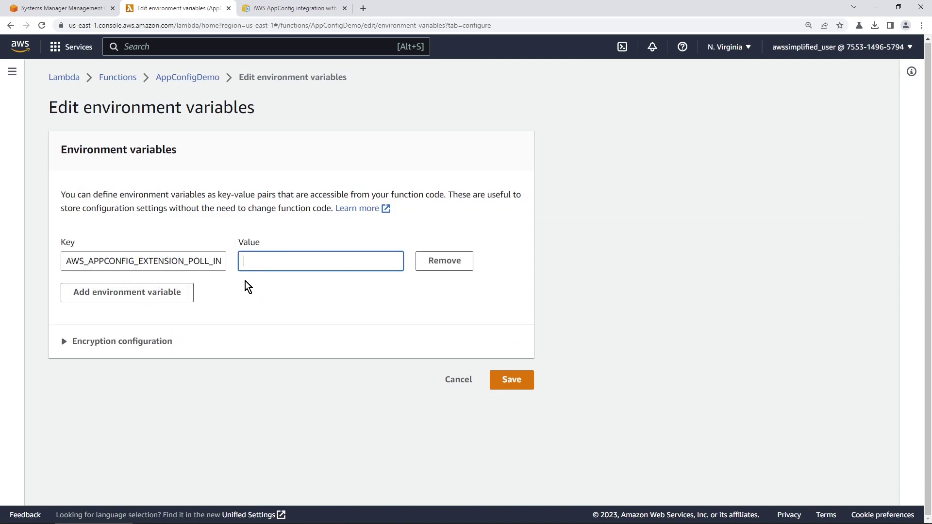
{"action": "type", "text": "5"}
{"action": "left_click", "coordinate": [523, 387]}
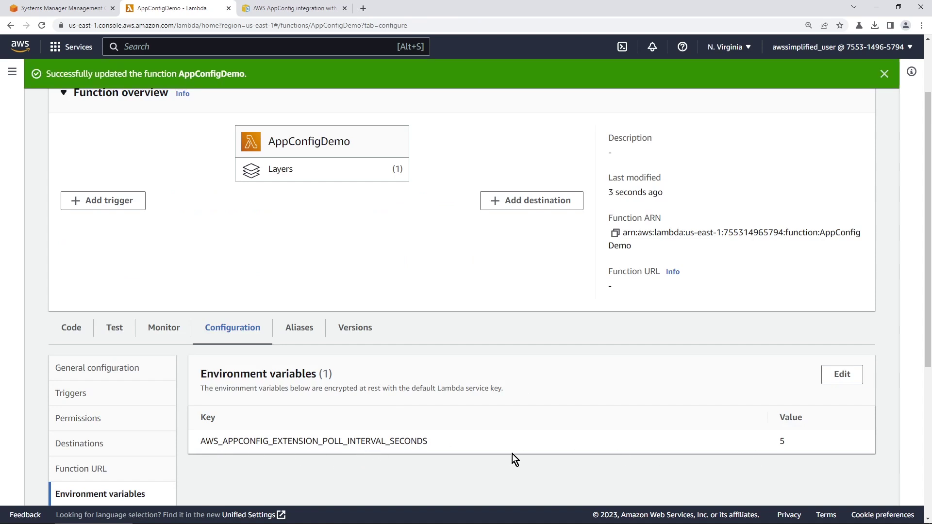
Create a test event named fgfdgd from the hello-world template for the AppConfigDemo function code
{"action": "left_click", "coordinate": [72, 328]}
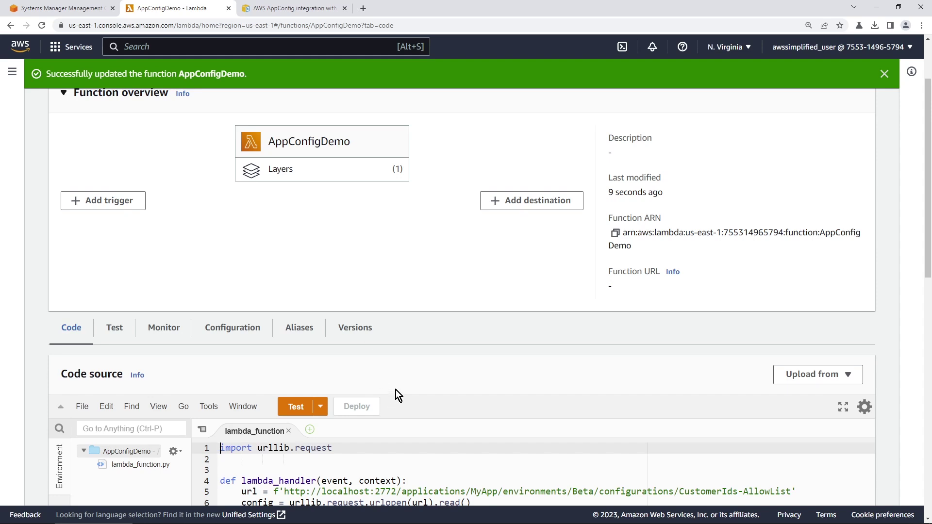
{"action": "scroll", "coordinate": [395, 390], "scroll_direction": "down", "scroll_amount": 1}
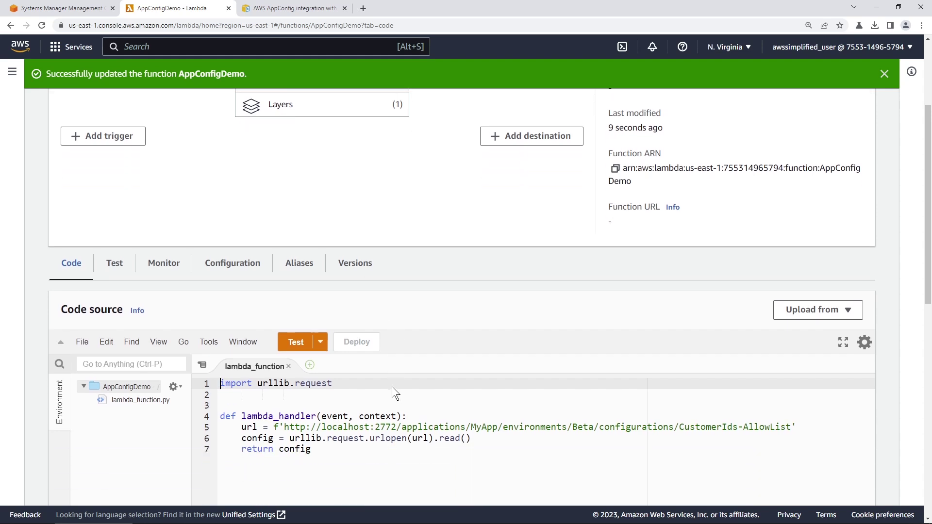
{"action": "left_click", "coordinate": [320, 344]}
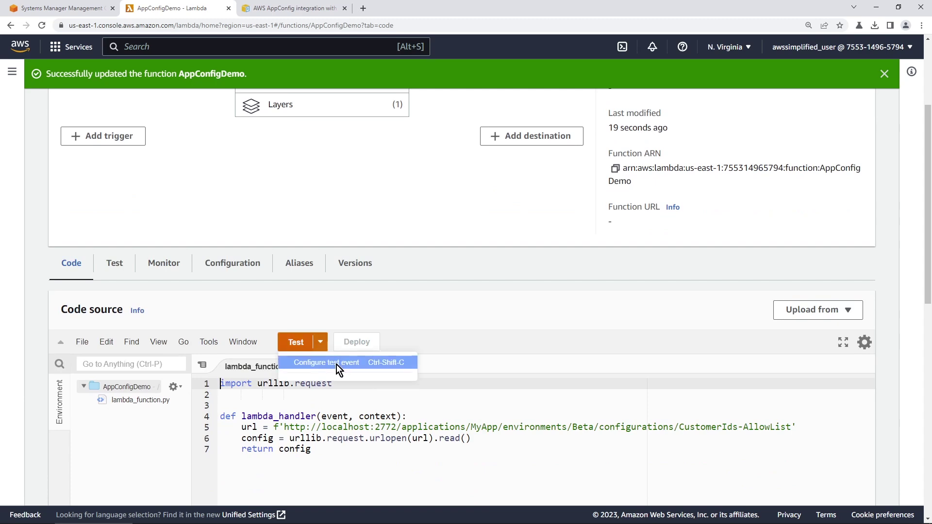
{"action": "left_click", "coordinate": [336, 364]}
{"action": "left_click", "coordinate": [304, 234]}
{"action": "type", "text": "fgfdgd"}
{"action": "scroll", "coordinate": [342, 286], "scroll_direction": "down", "scroll_amount": 3}
{"action": "scroll", "coordinate": [464, 405], "scroll_direction": "down", "scroll_amount": 3}
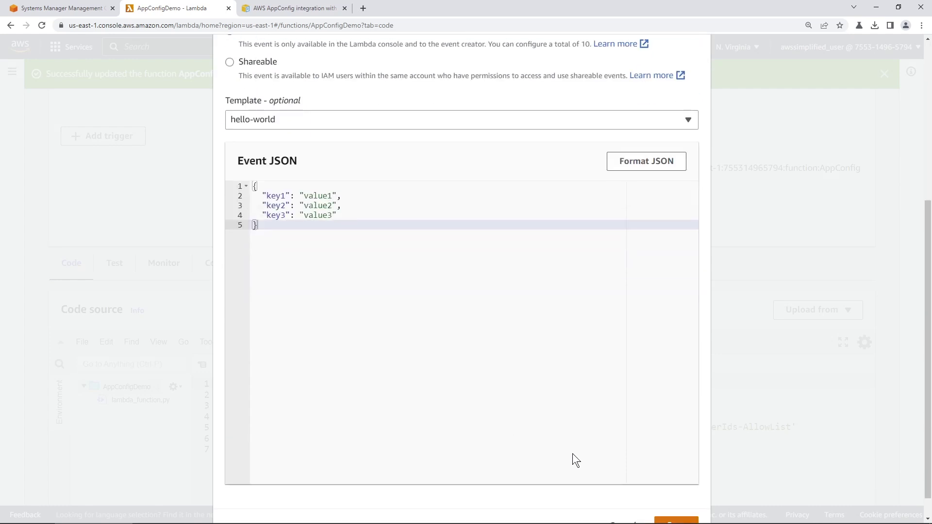
{"action": "left_click", "coordinate": [689, 501]}
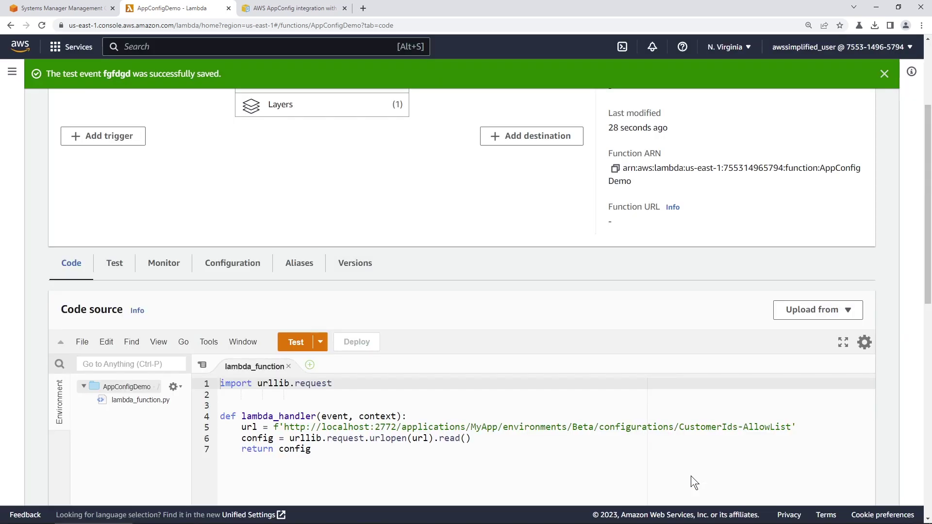
Run the fgfdgd test event and examine the response and the AppConfig extension entries in the function logs
{"action": "scroll", "coordinate": [522, 364], "scroll_direction": "down", "scroll_amount": 3}
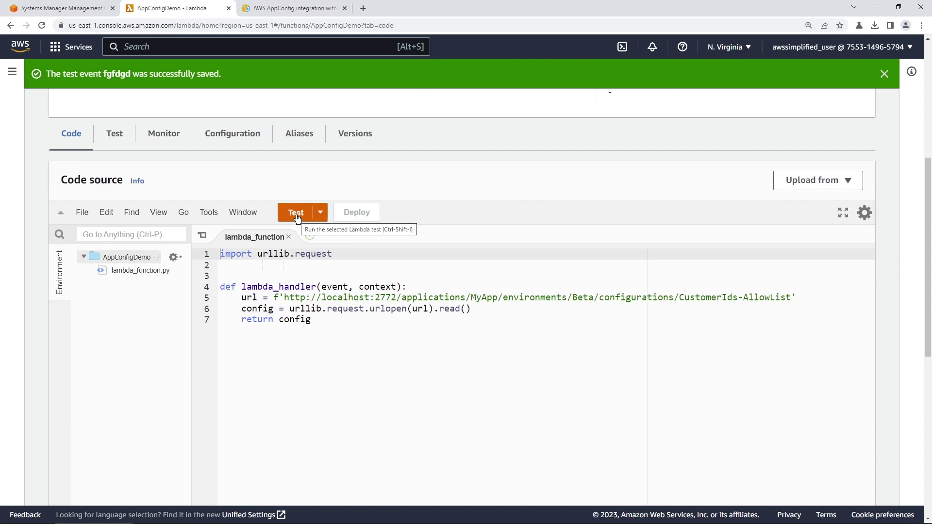
{"action": "left_click", "coordinate": [297, 217]}
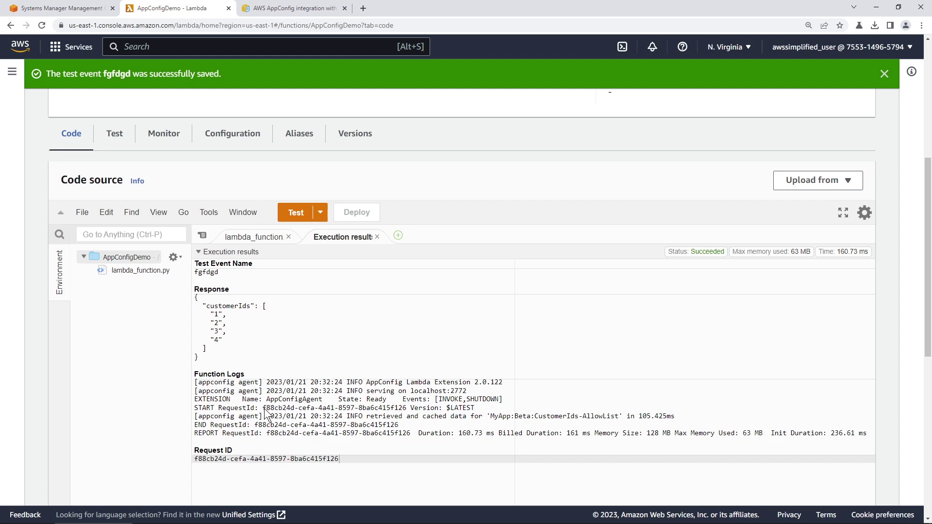
{"action": "scroll", "coordinate": [264, 409], "scroll_direction": "down", "scroll_amount": 1}
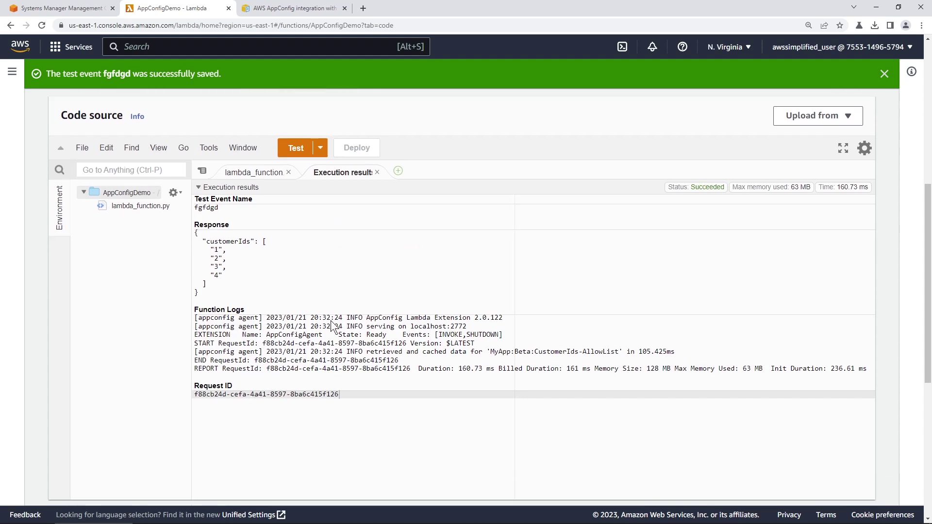
{"action": "left_click", "coordinate": [348, 318]}
{"action": "left_click_drag", "start_coordinate": [348, 319], "coordinate": [471, 321]}
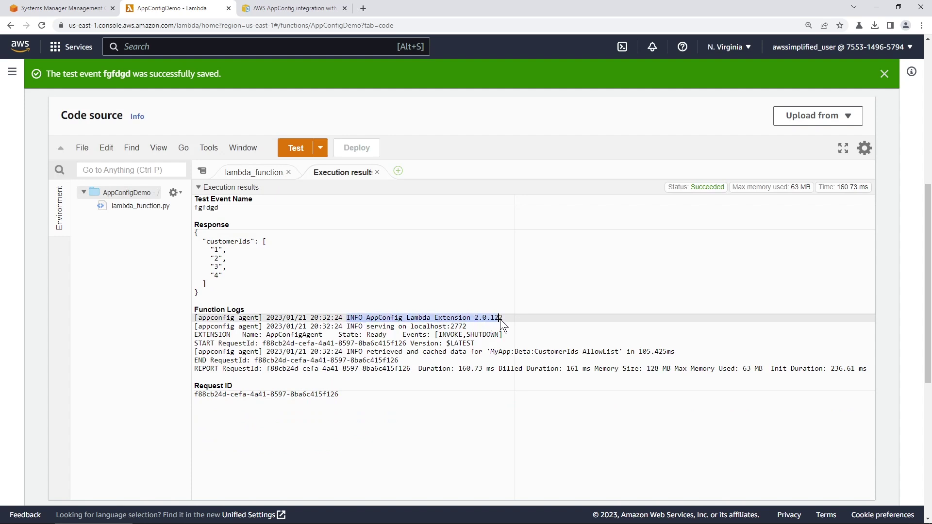
{"action": "left_click_drag", "start_coordinate": [366, 335], "coordinate": [451, 326]}
{"action": "left_click", "coordinate": [451, 326]}
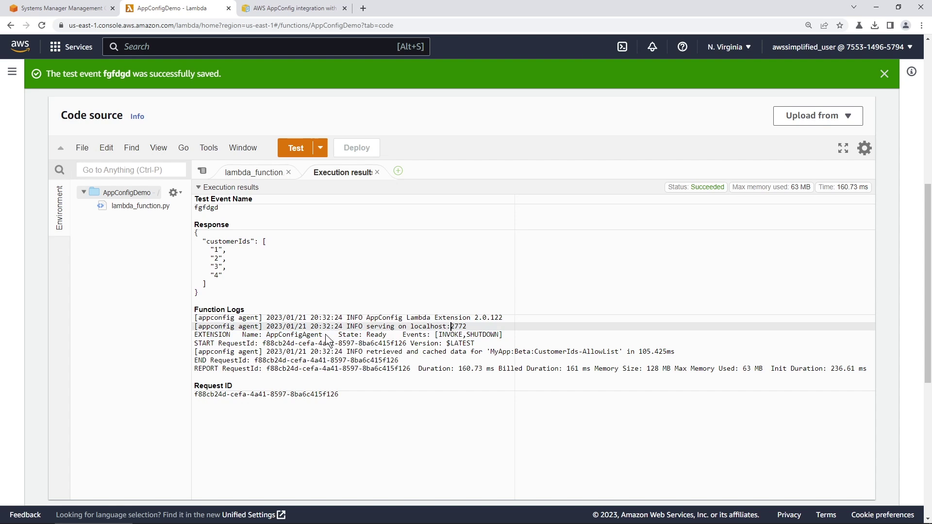
{"action": "scroll", "coordinate": [325, 334], "scroll_direction": "up", "scroll_amount": 5}
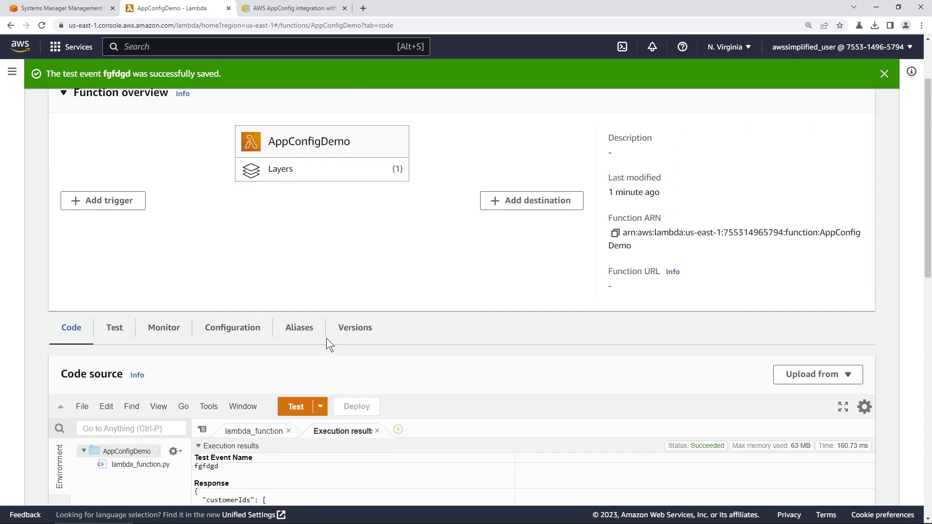